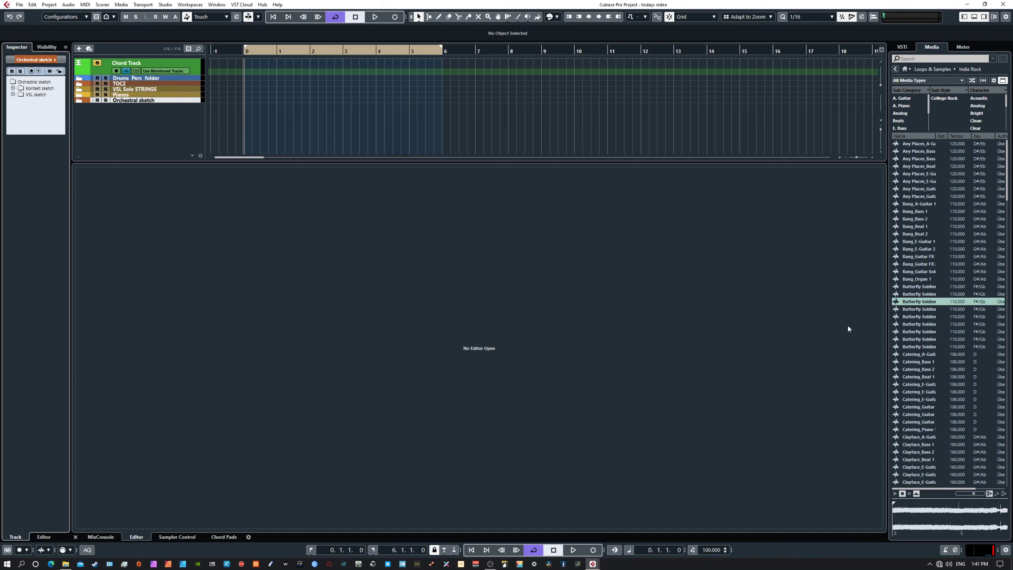
# Open the Alternative Rock loop collection in the media library and audition the 07 drums A 02 loop.
pyautogui.click(896, 69)
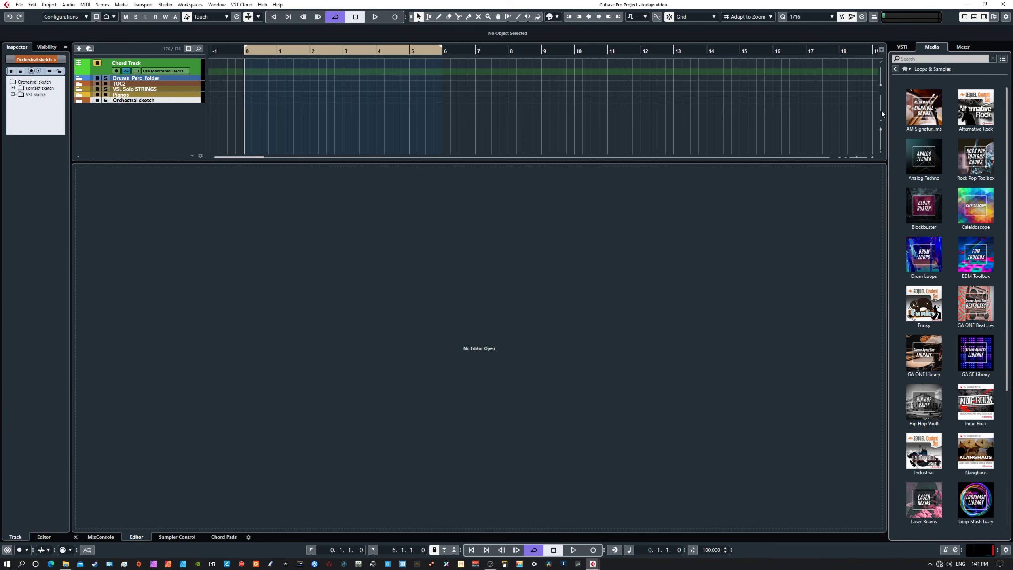
pyautogui.click(966, 112)
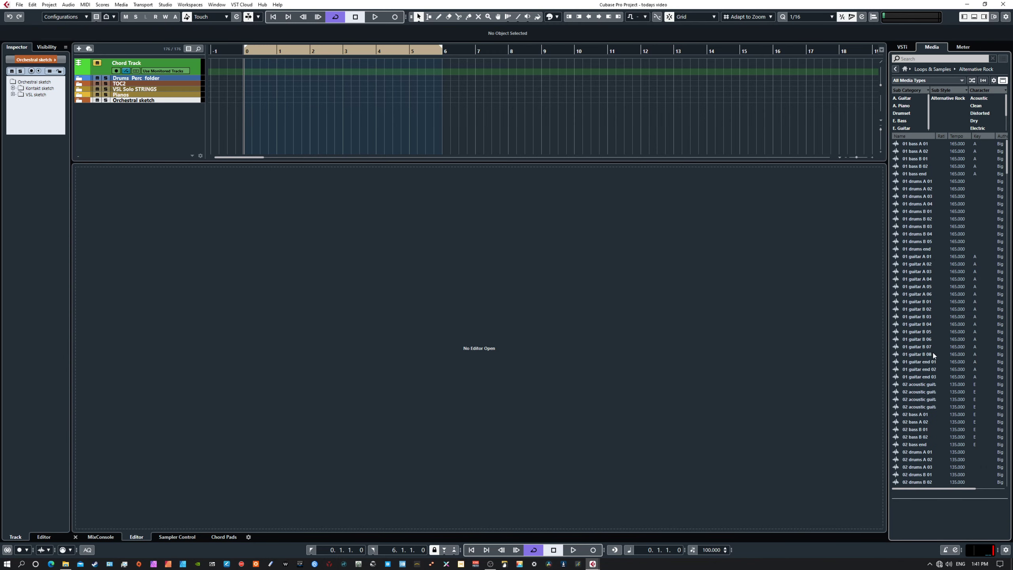
pyautogui.scroll(-20, 932, 352)
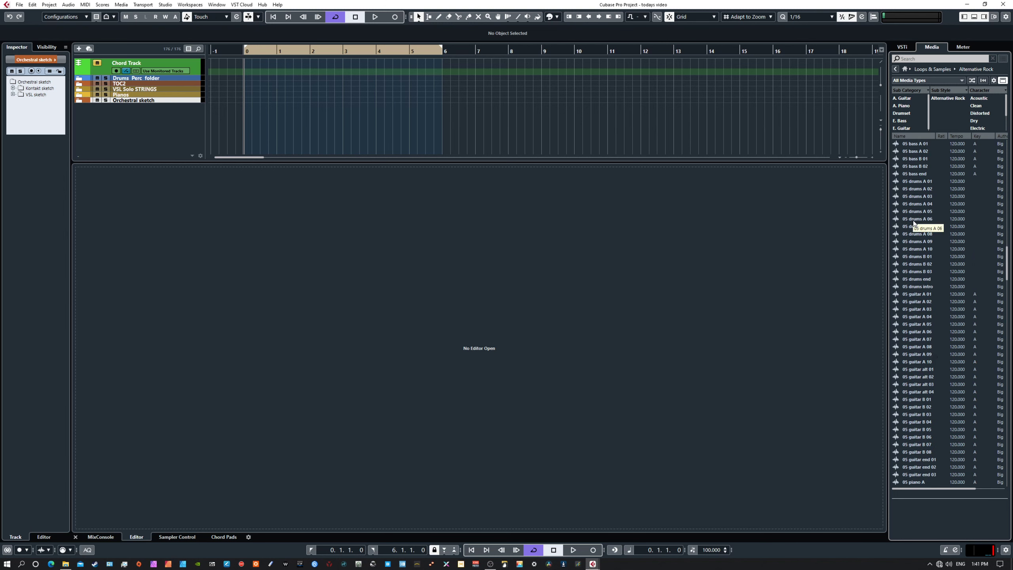
pyautogui.scroll(-20, 938, 332)
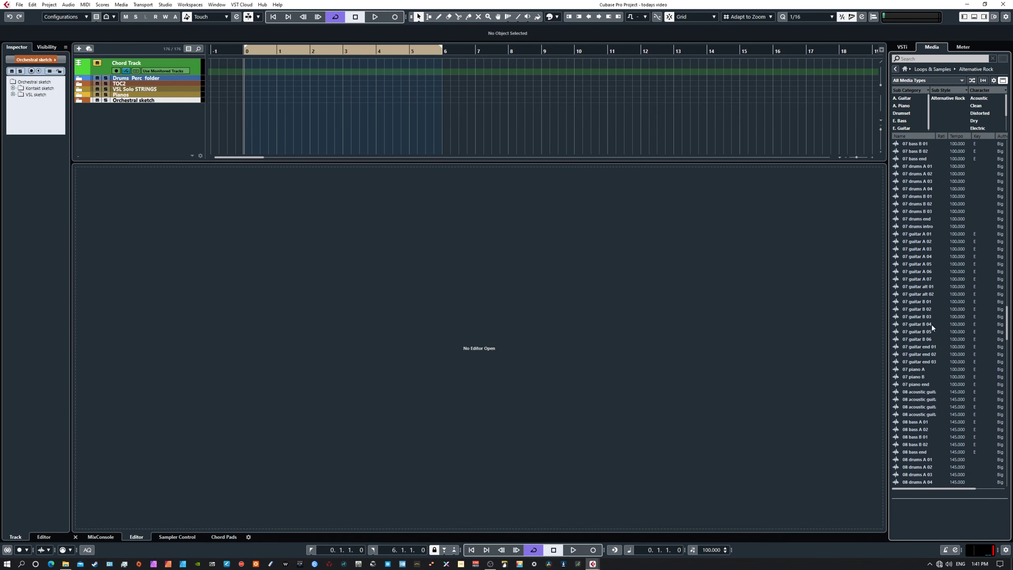
pyautogui.scroll(3, 931, 325)
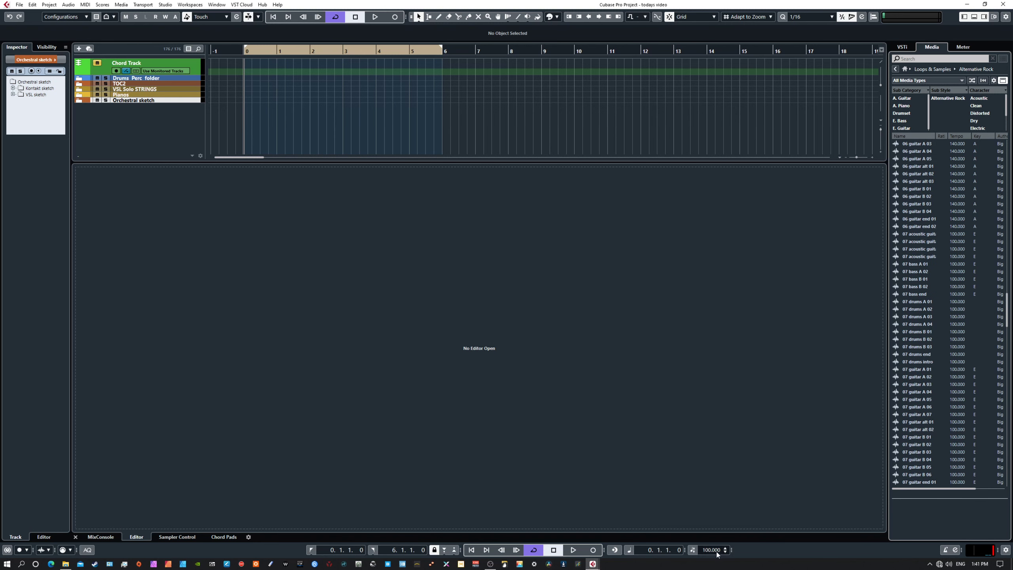
pyautogui.click(918, 309)
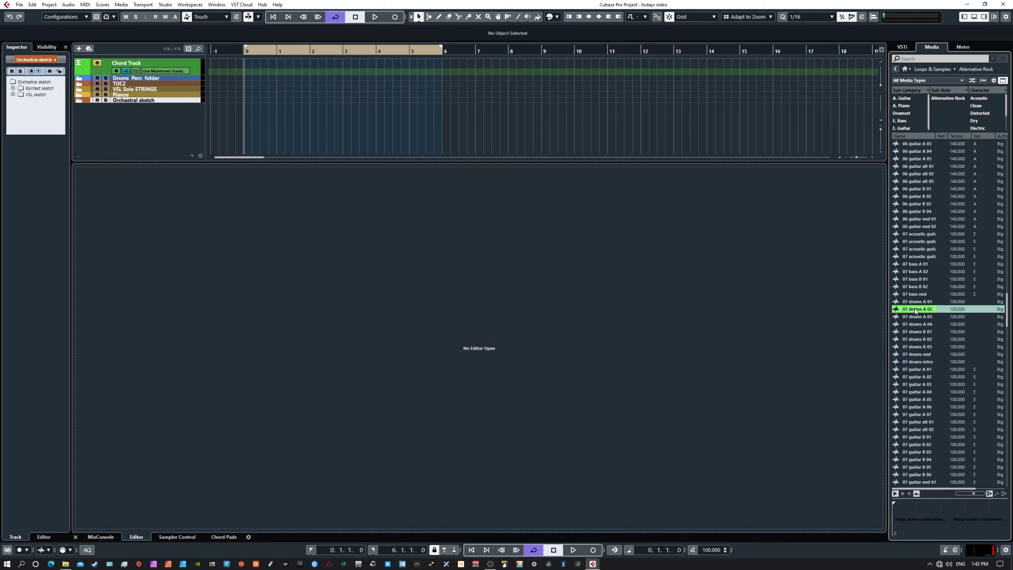
pyautogui.click(910, 493)
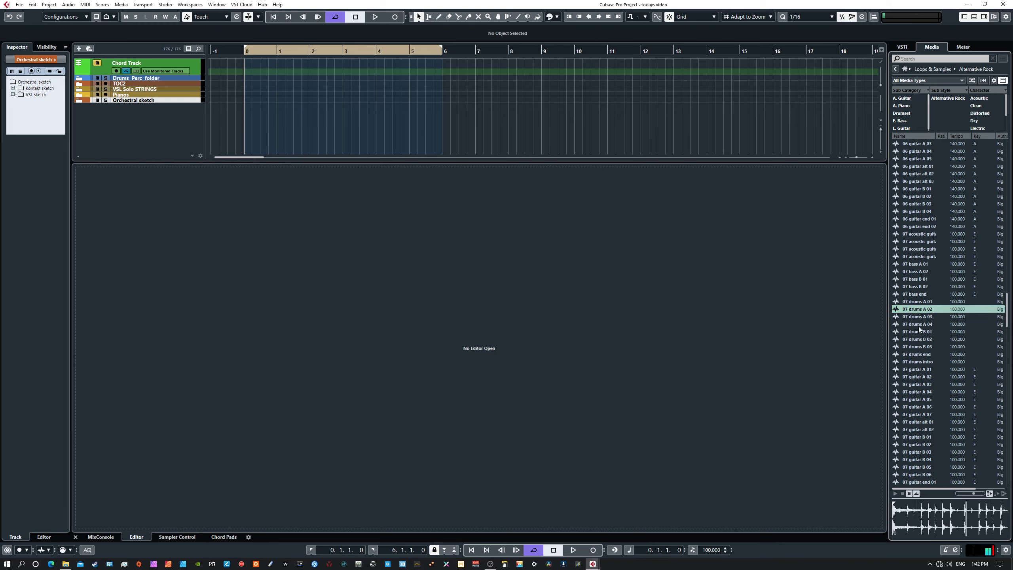
# Add the 07 drums A 02 loop on a new audio track at the project start and open it for editing.
pyautogui.click(916, 310)
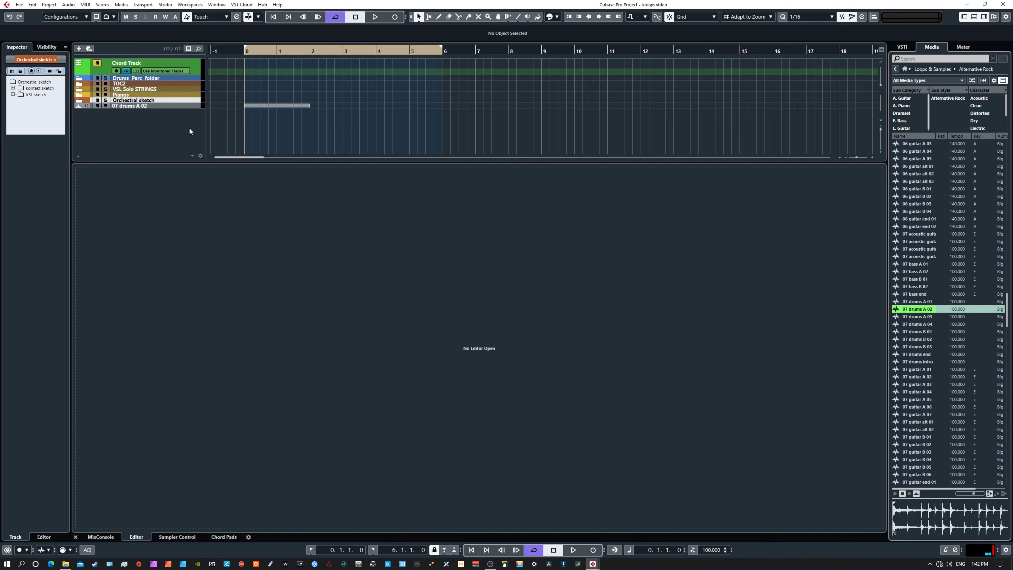
pyautogui.moveTo(185, 107)
pyautogui.mouseDown()
pyautogui.moveTo(187, 135)
pyautogui.moveTo(188, 122)
pyautogui.mouseUp()
pyautogui.doubleClick(287, 114)
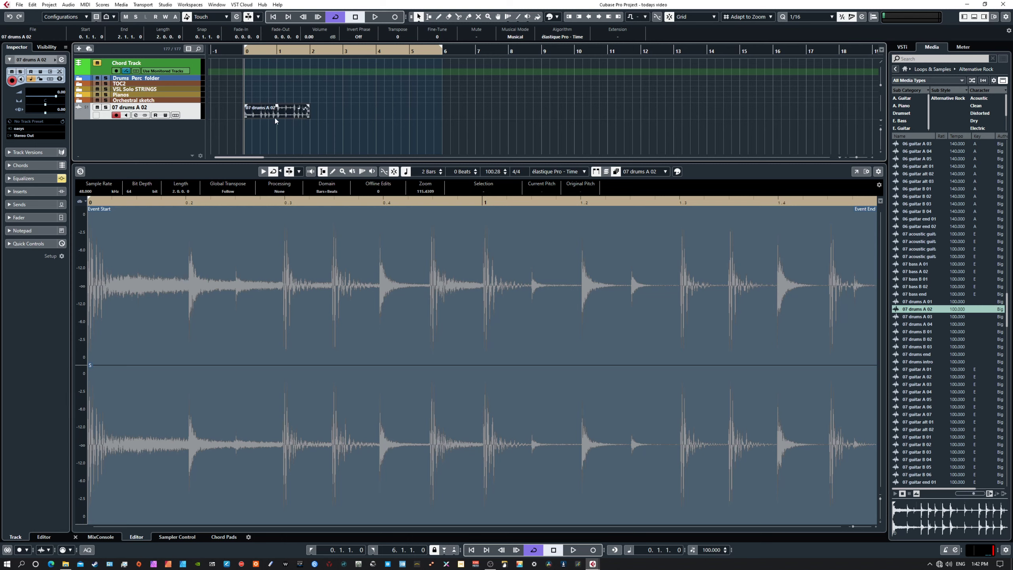
pyautogui.click(618, 37)
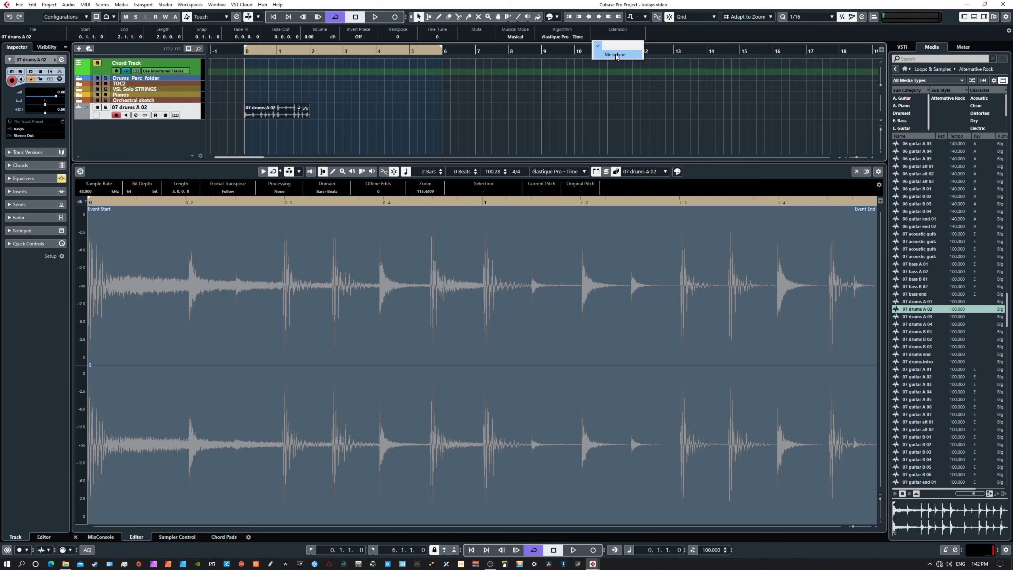
pyautogui.click(192, 133)
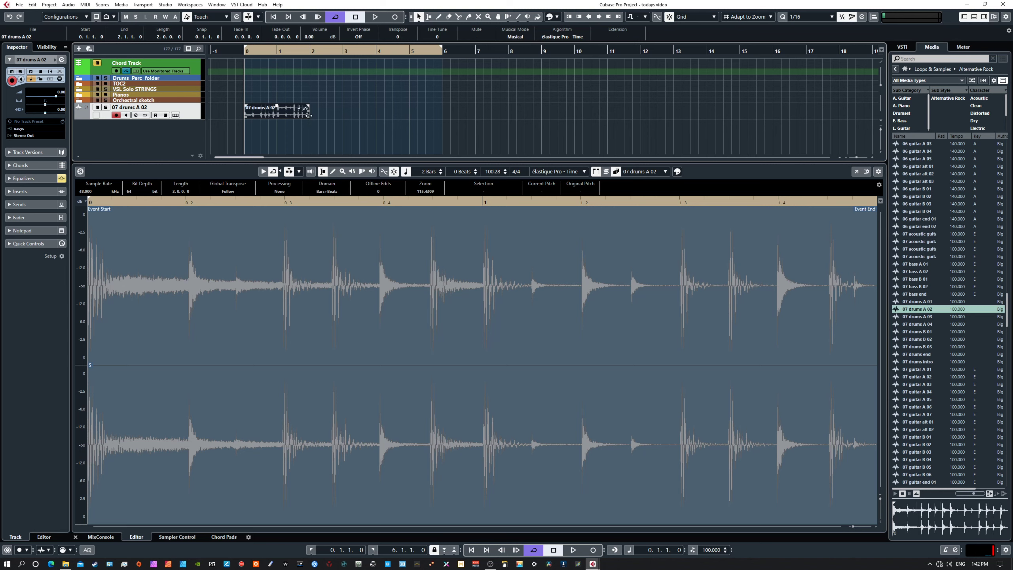
# Repeat the drum loop to fill the six-bar cycle range and glue the repetitions into one part.
pyautogui.moveTo(308, 117)
pyautogui.mouseDown()
pyautogui.moveTo(441, 119)
pyautogui.moveTo(300, 106)
pyautogui.mouseUp()
pyautogui.rightClick(321, 114)
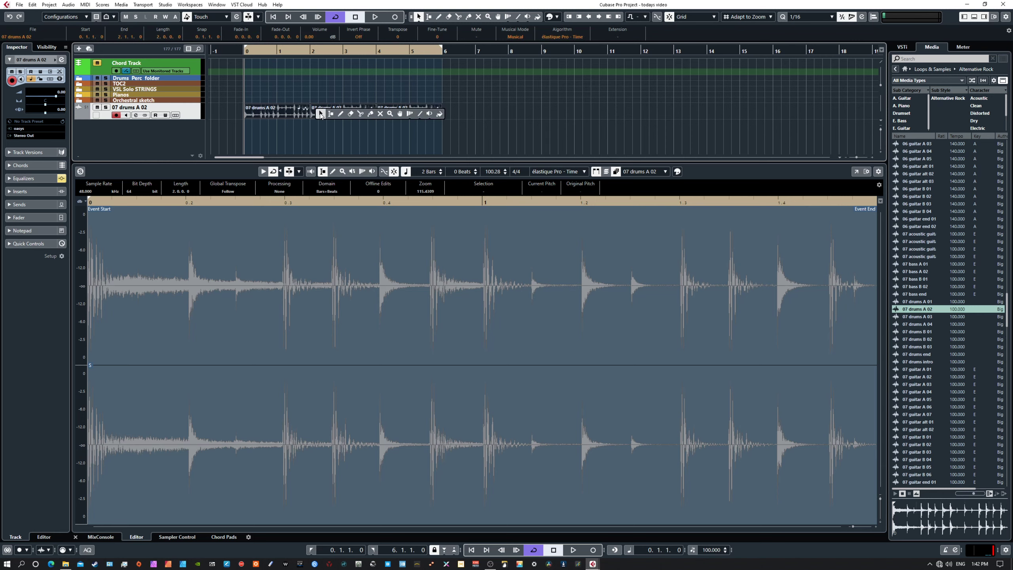
pyautogui.click(370, 114)
pyautogui.click(369, 110)
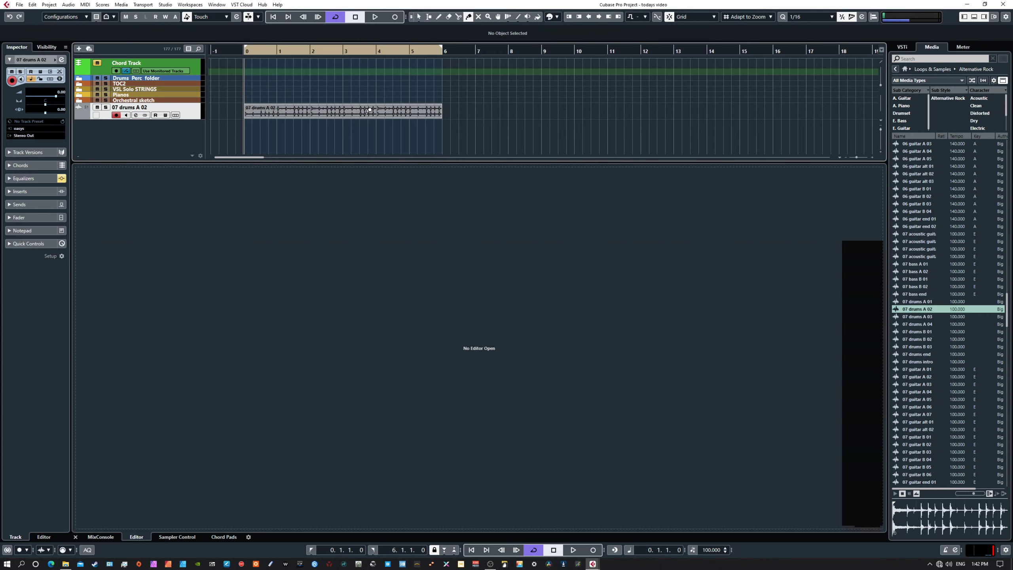
pyautogui.press('1')
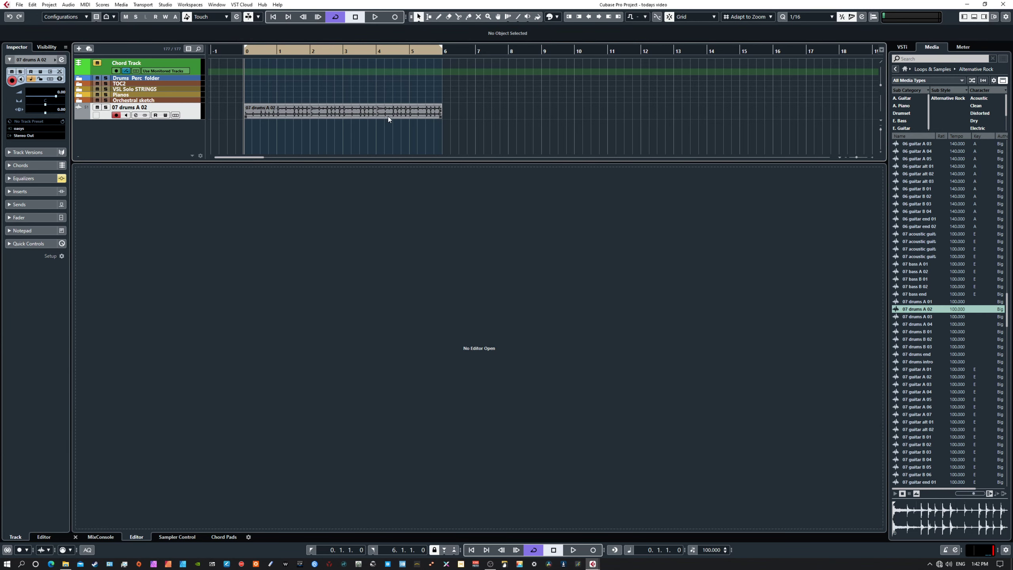
# Render the glued drum part in place as new audio.
pyautogui.doubleClick(376, 112)
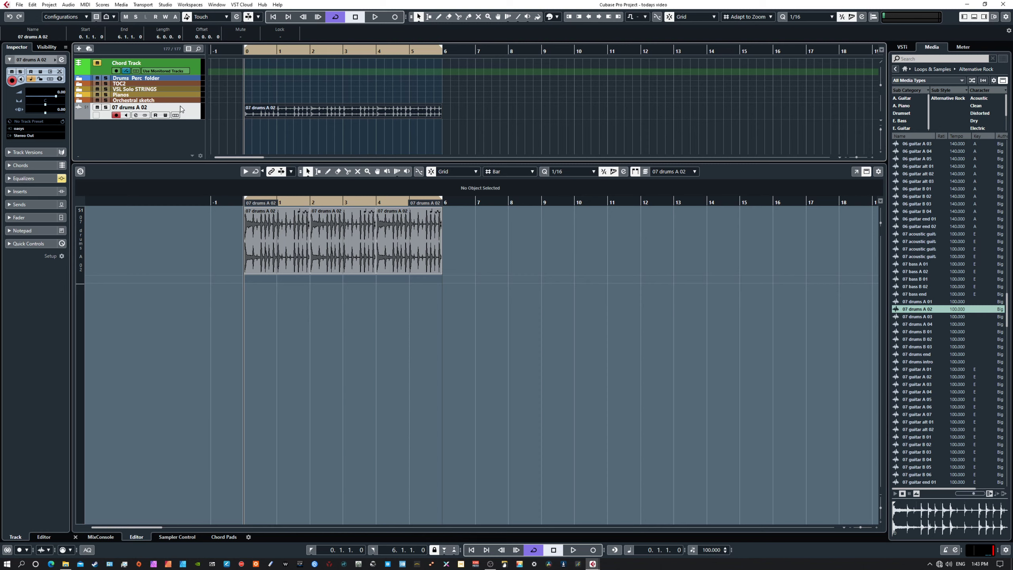
pyautogui.click(33, 5)
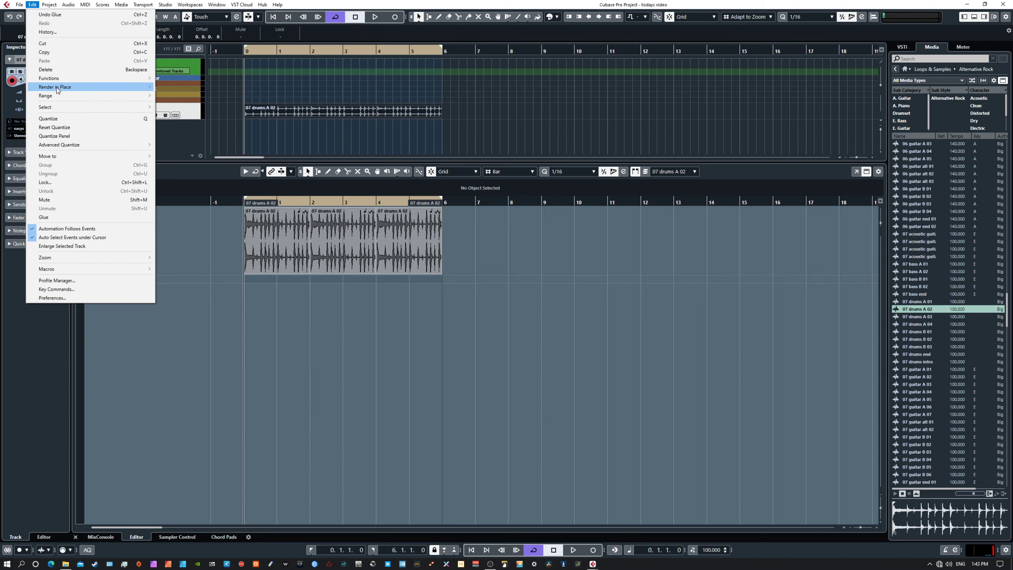
pyautogui.moveTo(56, 89)
pyautogui.click(181, 87)
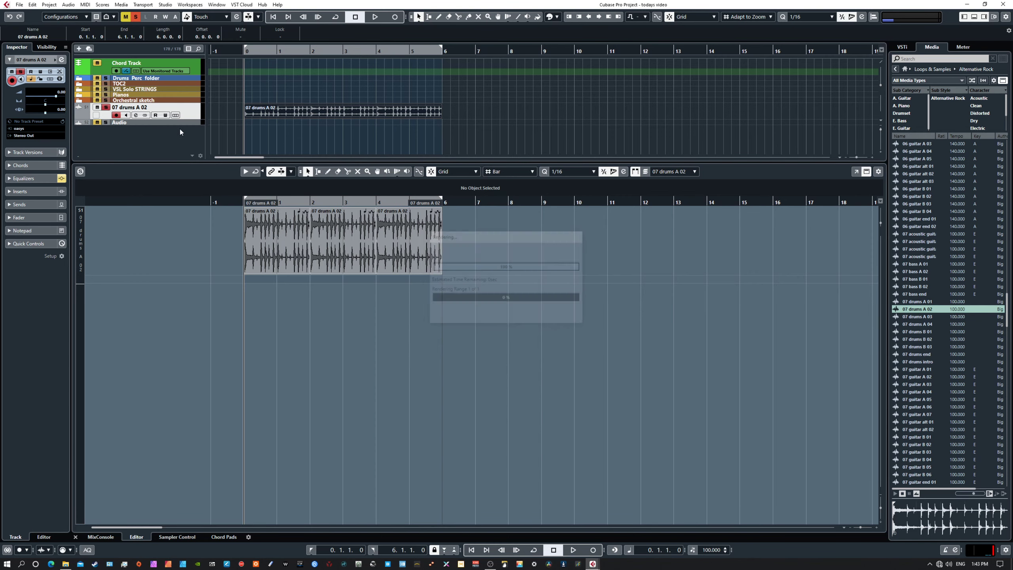
# Replace the muted part with the rendered event on the 07 drums A 02 track, and delete the emptied render track.
pyautogui.click(349, 116)
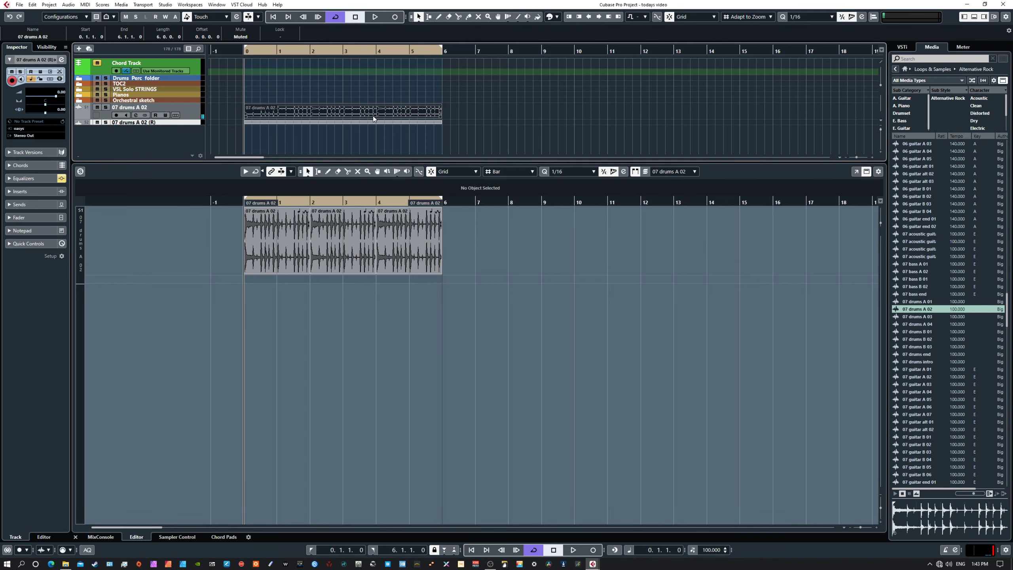
pyautogui.press('Delete')
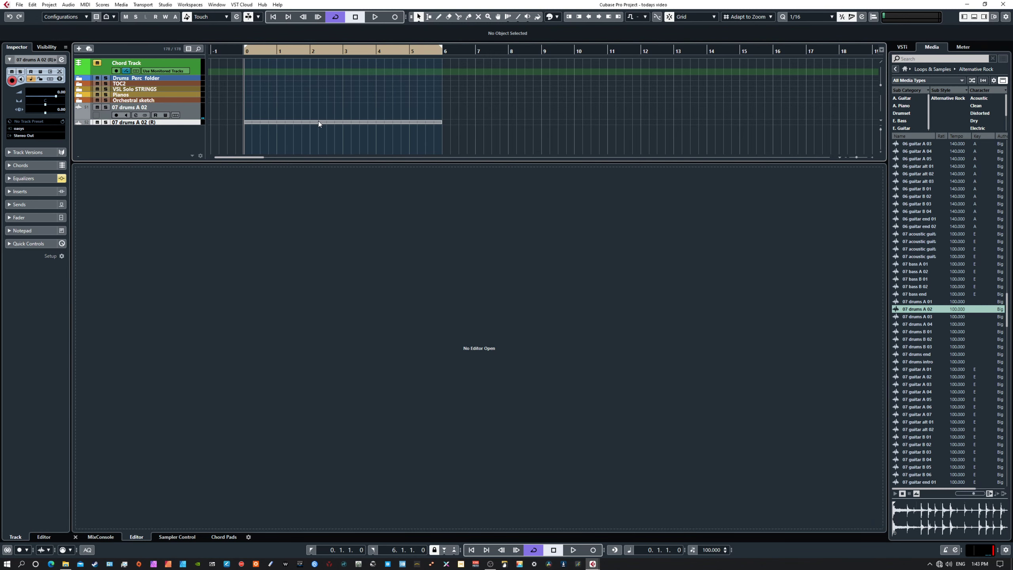
pyautogui.click(319, 121)
pyautogui.moveTo(318, 120); pyautogui.dragTo(321, 111)
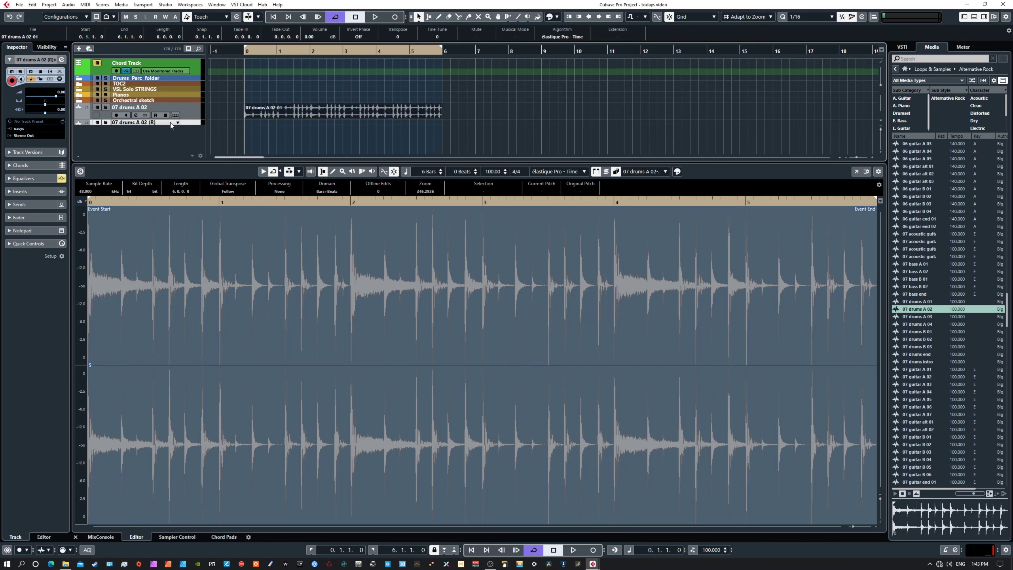
pyautogui.press('Delete')
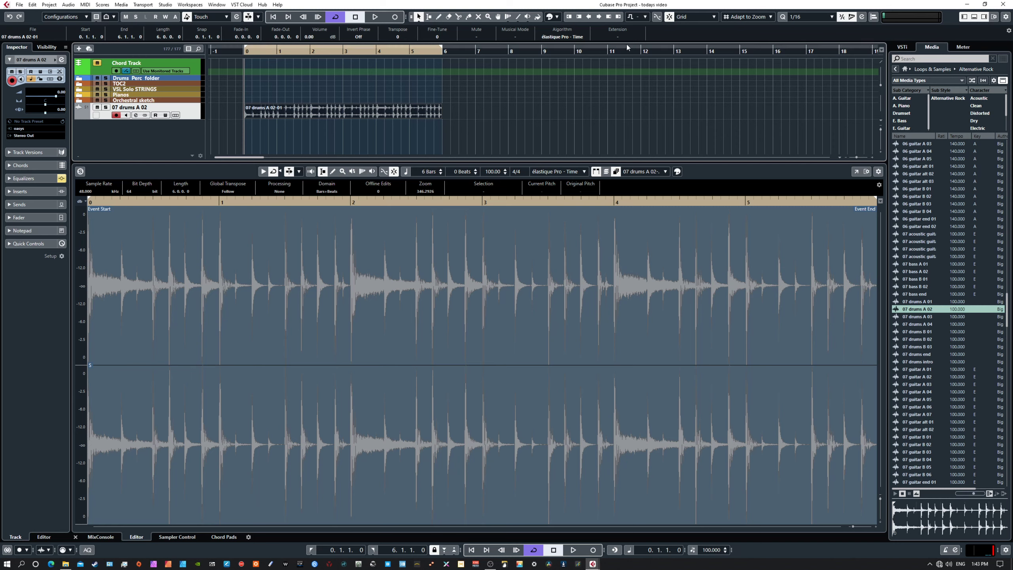
# Apply the Melodyne extension to the rendered drum event and check its algorithm options.
pyautogui.click(617, 36)
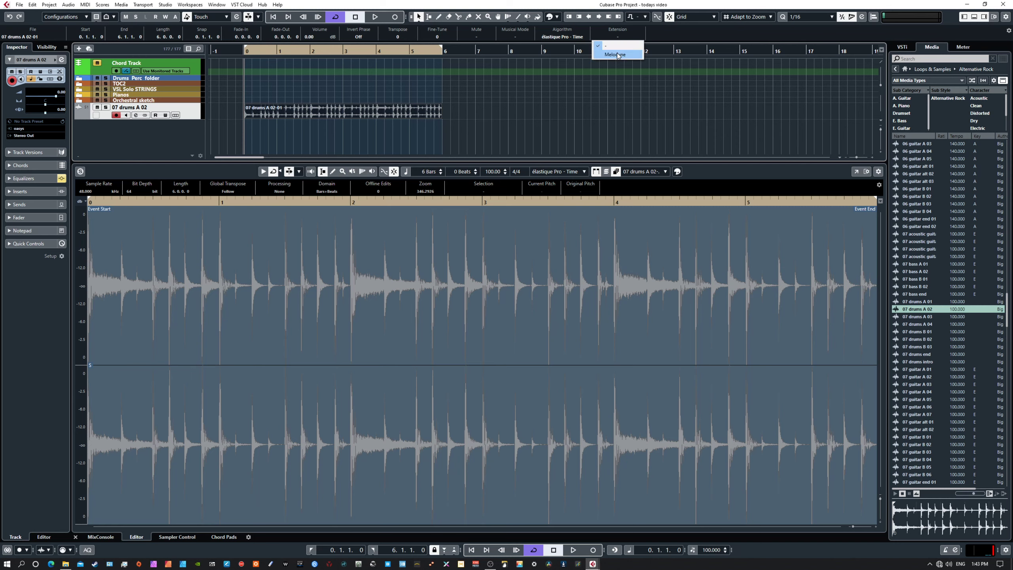
pyautogui.click(615, 55)
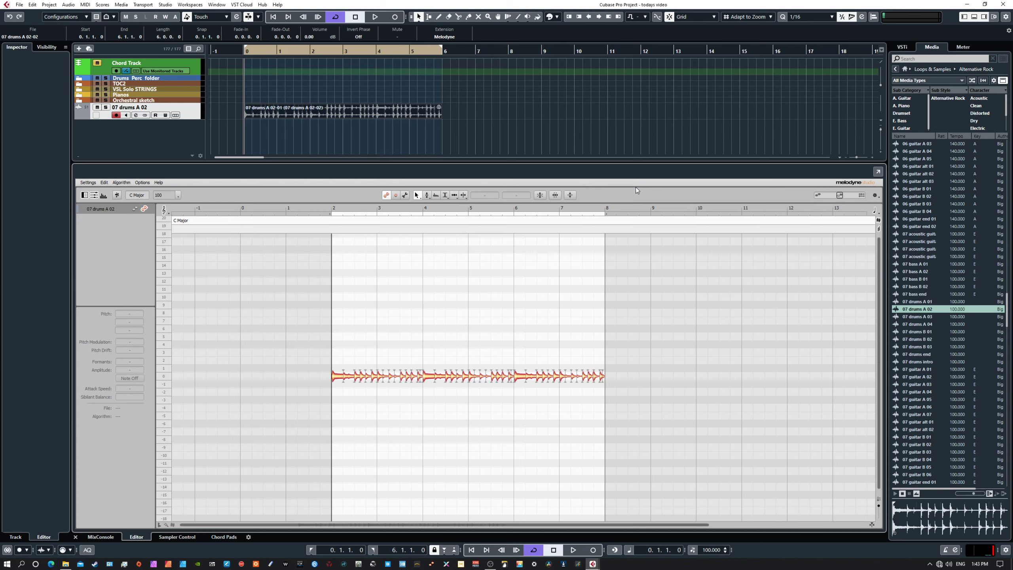
pyautogui.click(122, 183)
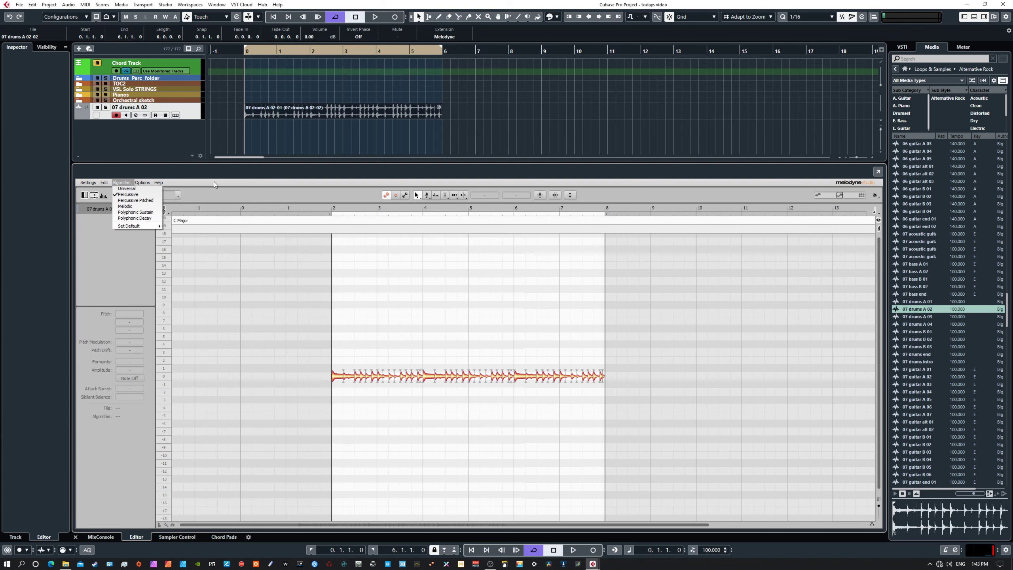
pyautogui.click(241, 184)
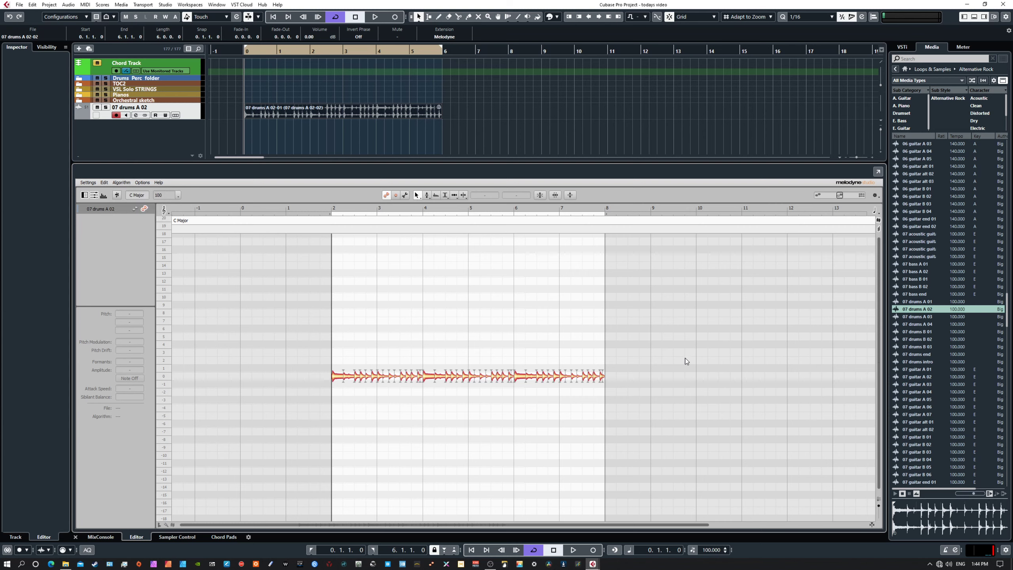
# Play the beginning of the drum event and slightly enlarge the arrangement area above the Melodyne editor.
pyautogui.press('space')
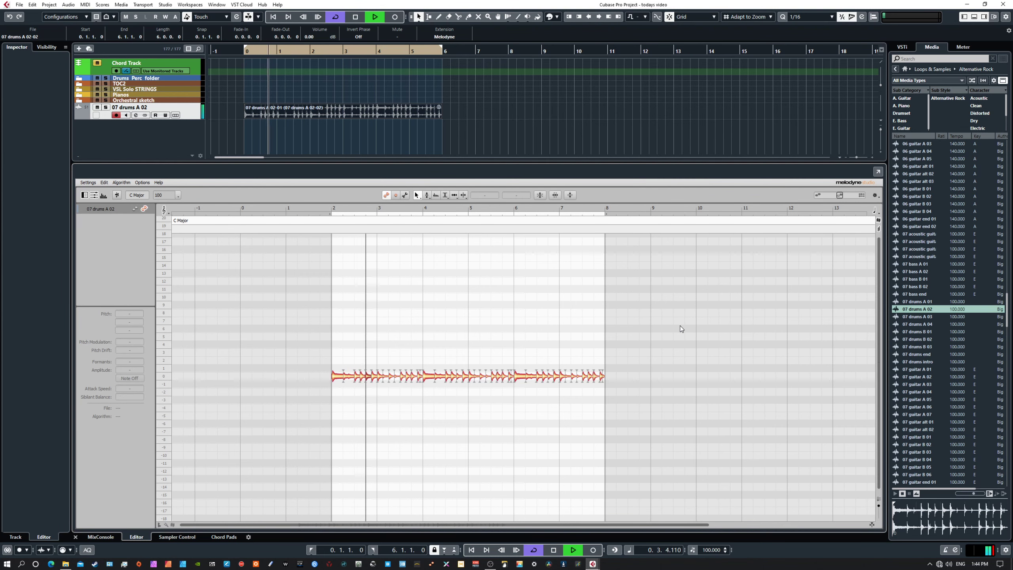
pyautogui.press('space')
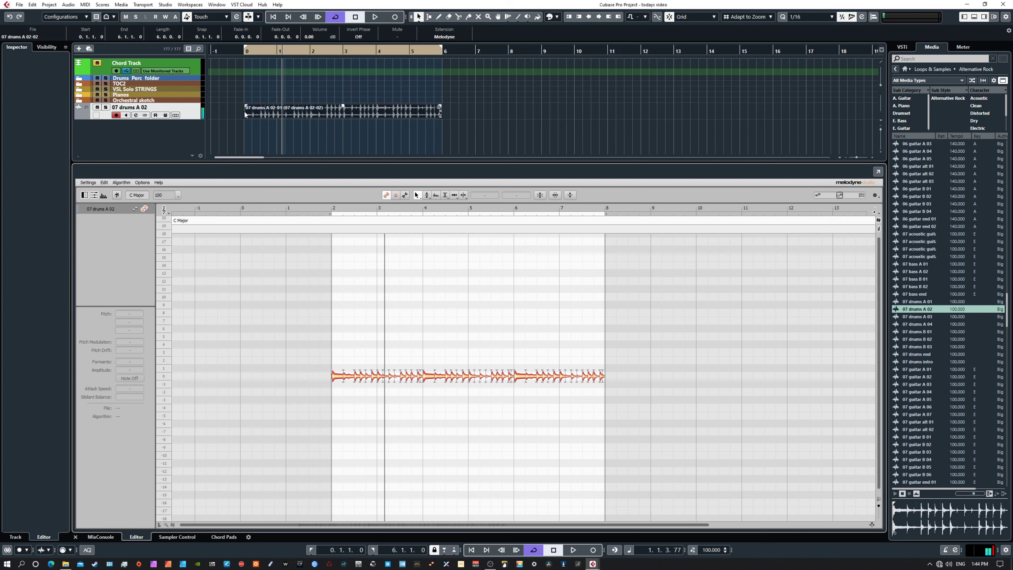
pyautogui.click(311, 116)
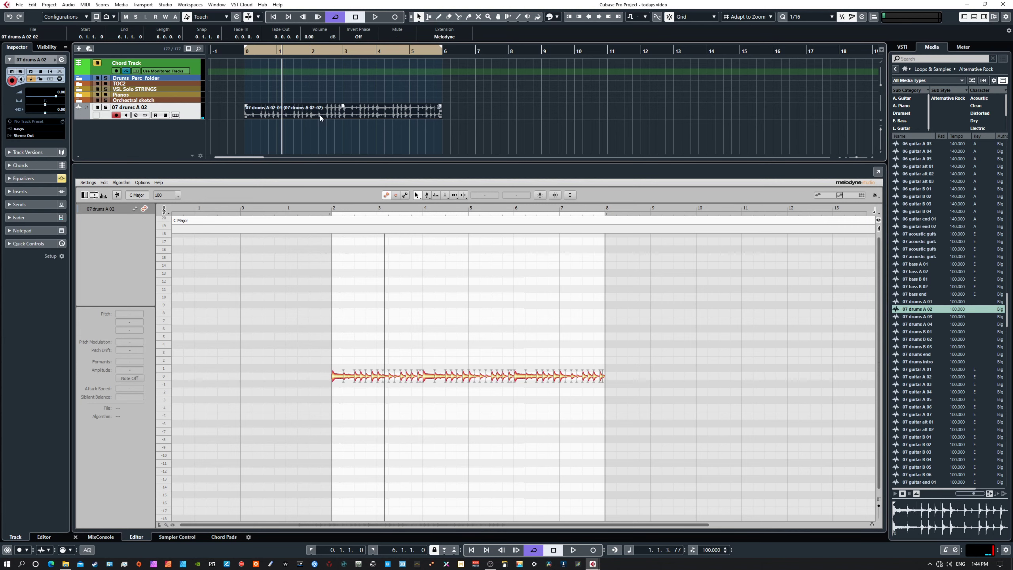
pyautogui.moveTo(332, 161); pyautogui.dragTo(362, 174)
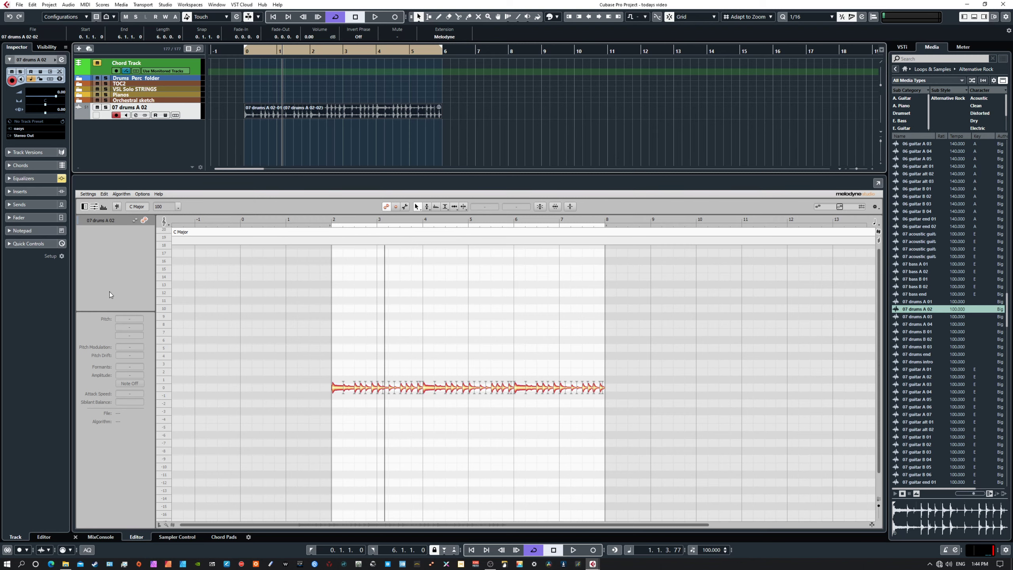
# Compare the reference and edit views of the 07 drums A 02 track in Melodyne, finishing in the edit view.
pyautogui.click(135, 221)
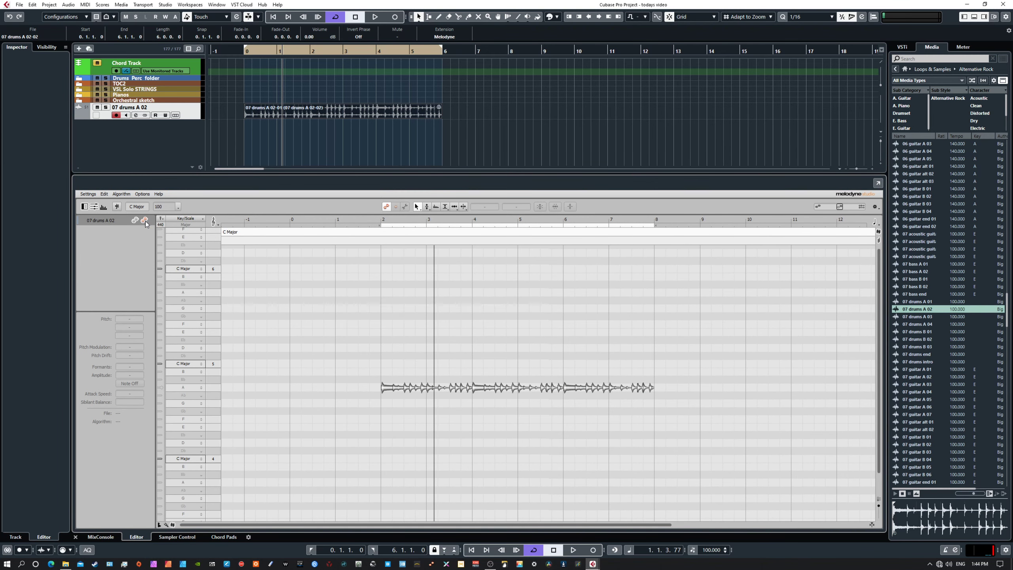
pyautogui.click(145, 221)
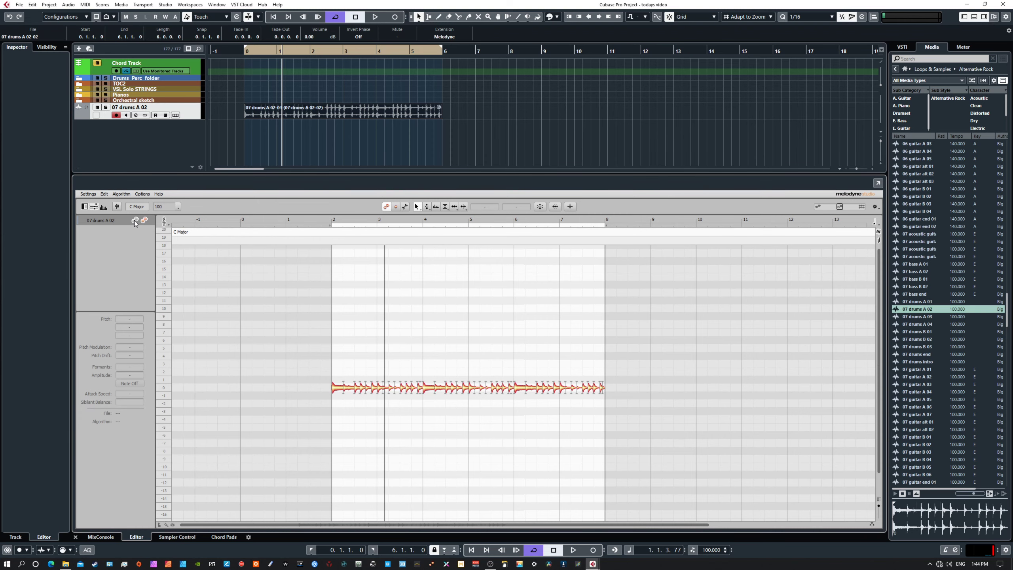
pyautogui.click(135, 220)
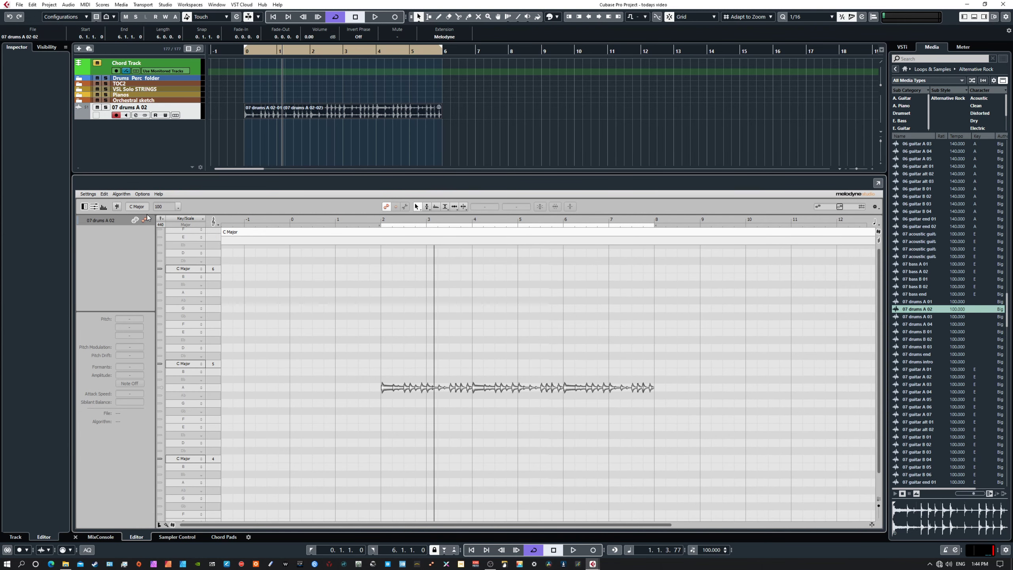
pyautogui.click(145, 221)
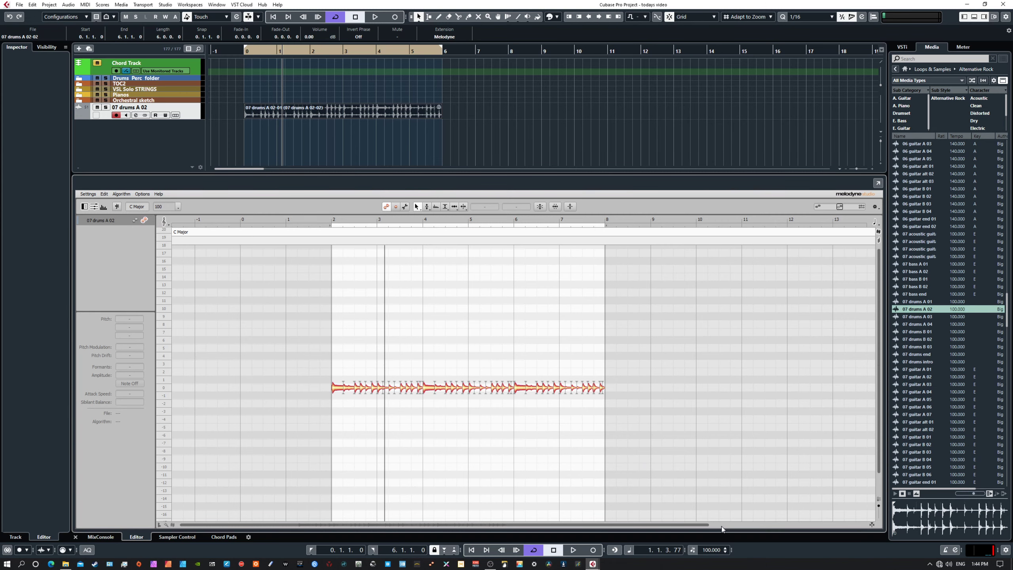
pyautogui.moveTo(708, 525); pyautogui.dragTo(647, 517)
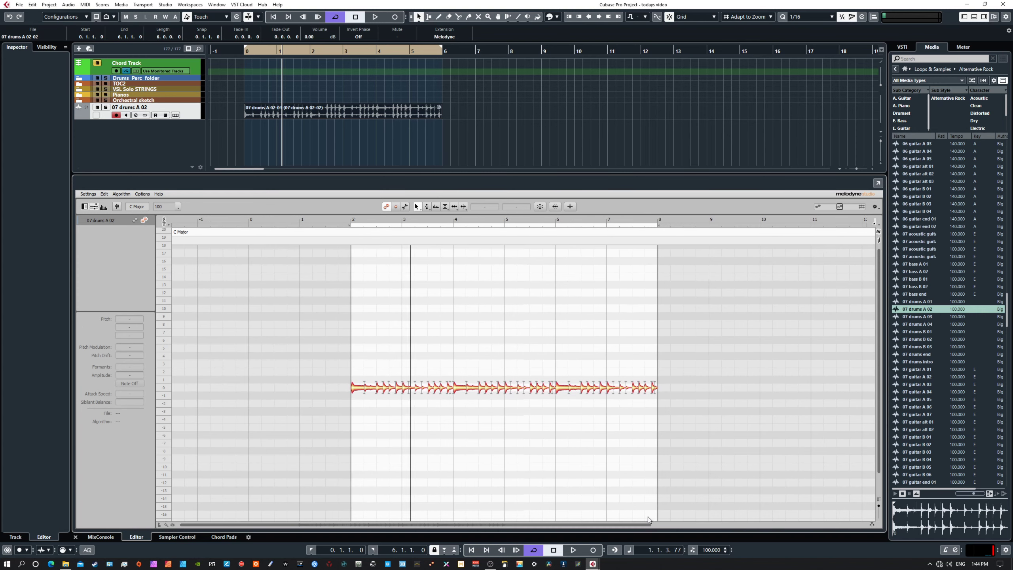
pyautogui.doubleClick(477, 525)
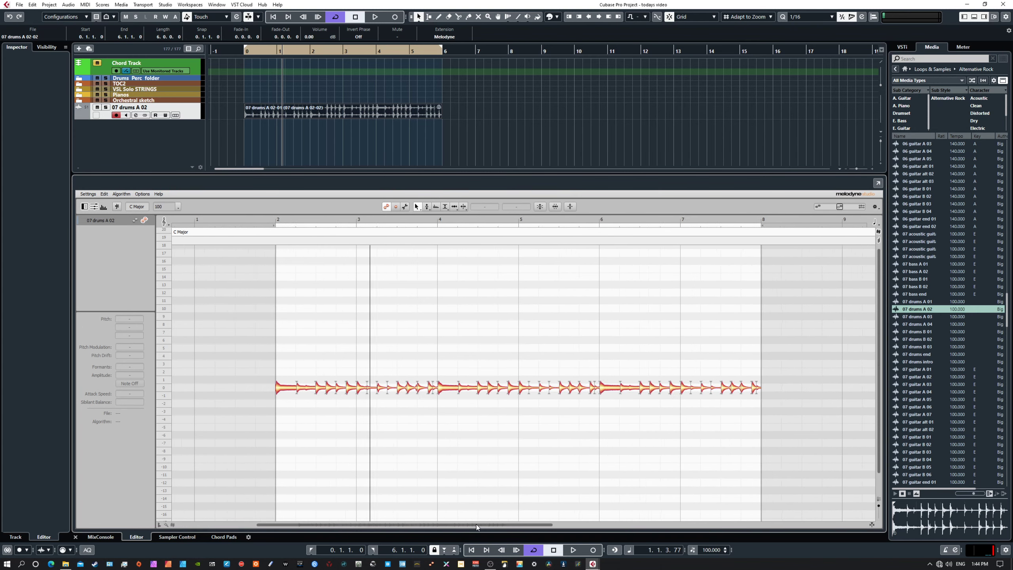
# Zoom the Melodyne editor to fit the detected drum hits and play the loop from its beginning.
pyautogui.doubleClick(878, 344)
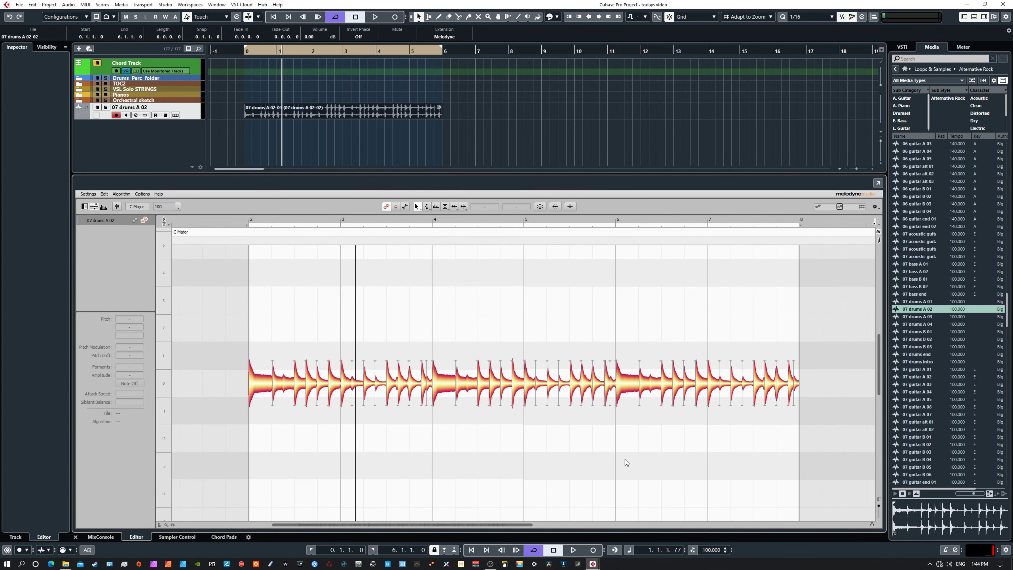
pyautogui.press('Home')
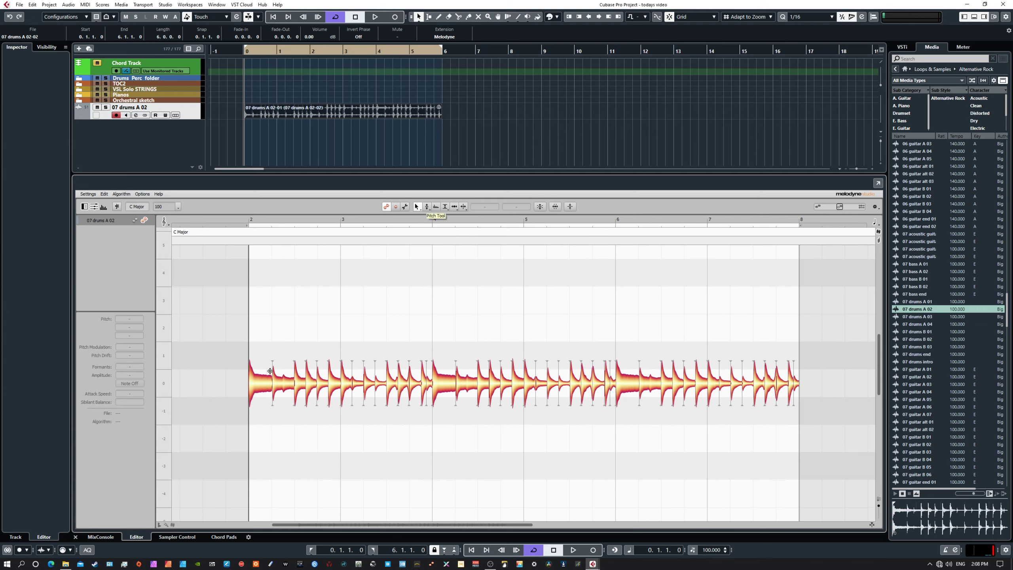
pyautogui.press('space')
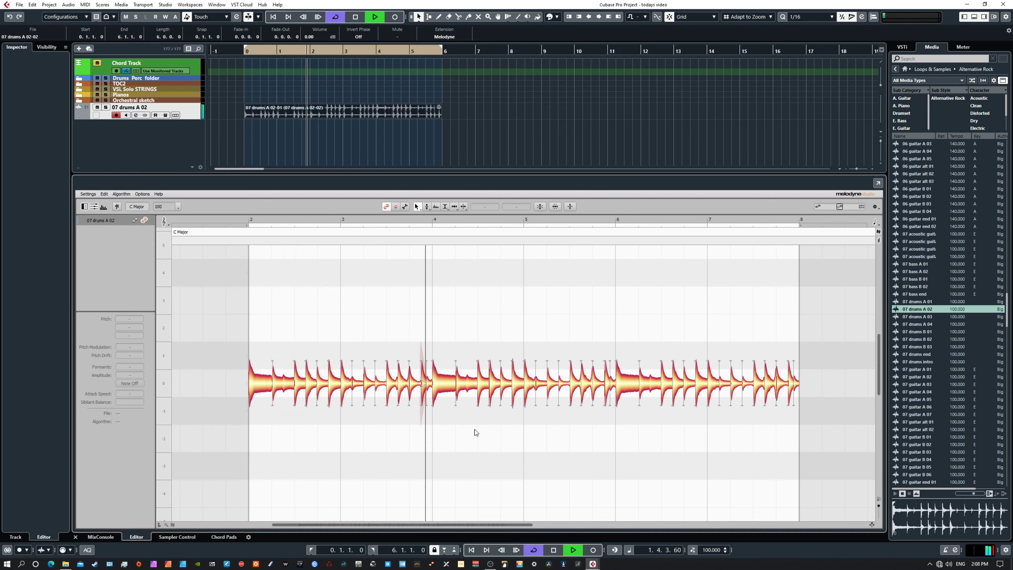
pyautogui.press('space')
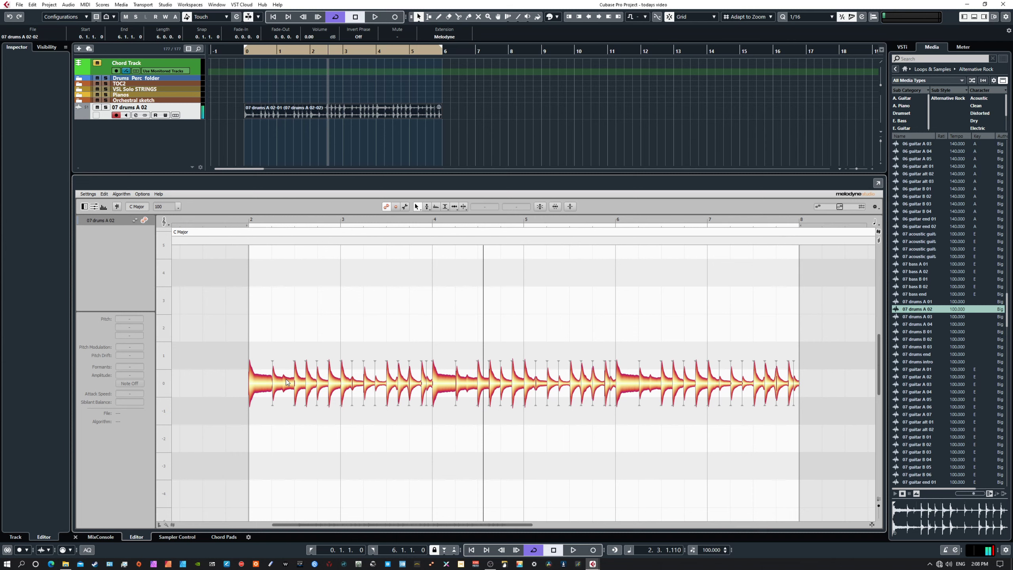
# Select several separate drum hits in the loop's first bar one after another to inspect how the blobs are divided.
pyautogui.click(272, 383)
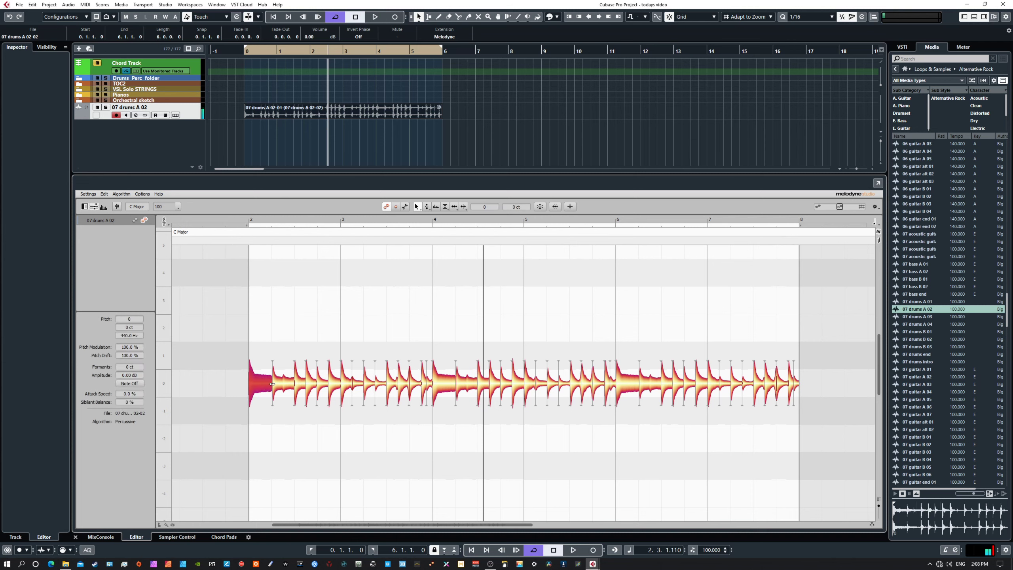
pyautogui.click(300, 385)
pyautogui.click(311, 385)
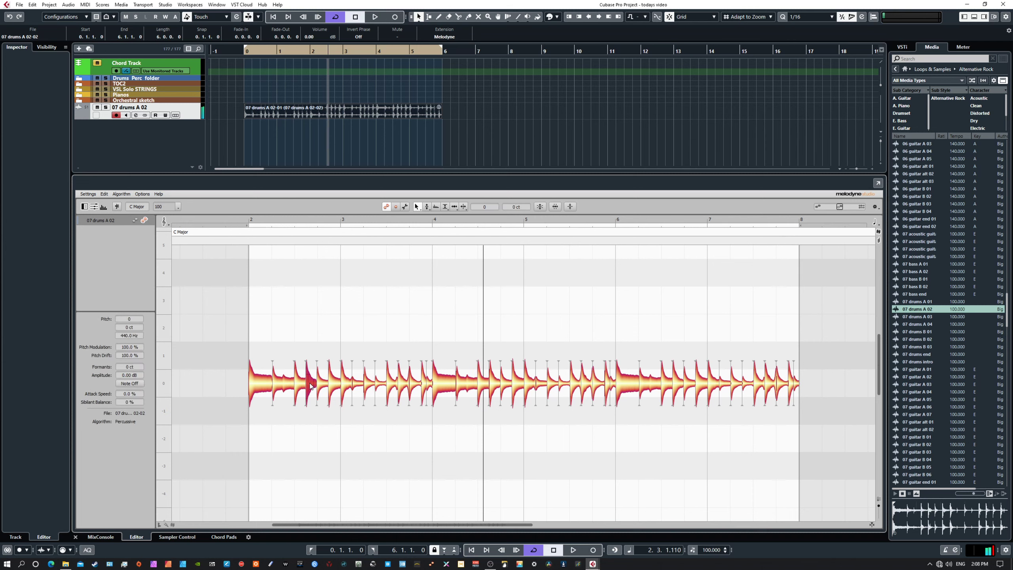
pyautogui.click(334, 385)
pyautogui.click(346, 386)
# Try lowering the first drum hit's level to -3.60 dB with the Amplitude Tool, play it, and reset its amplitude.
pyautogui.click(262, 385)
pyautogui.click(446, 206)
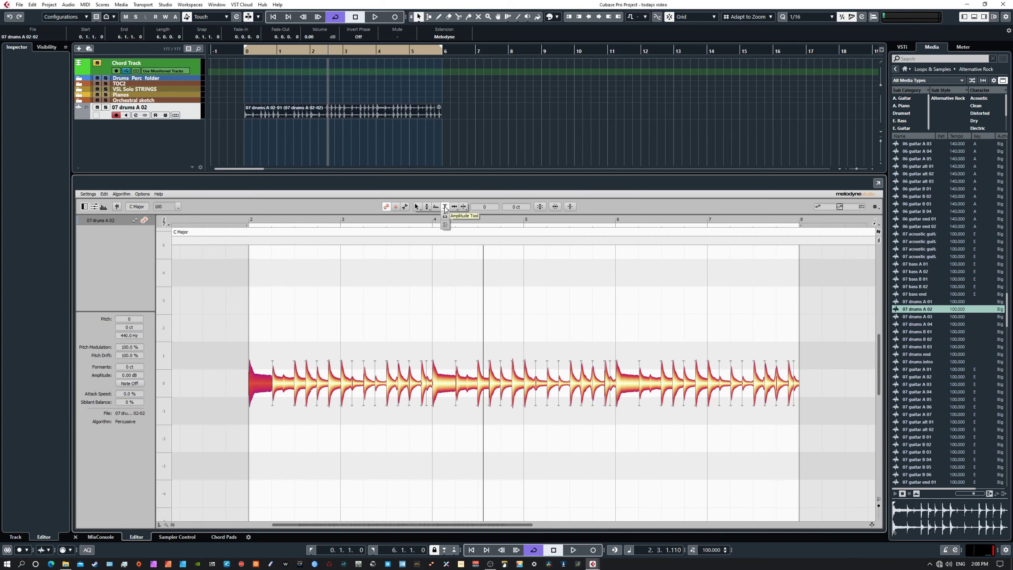
pyautogui.click(445, 207)
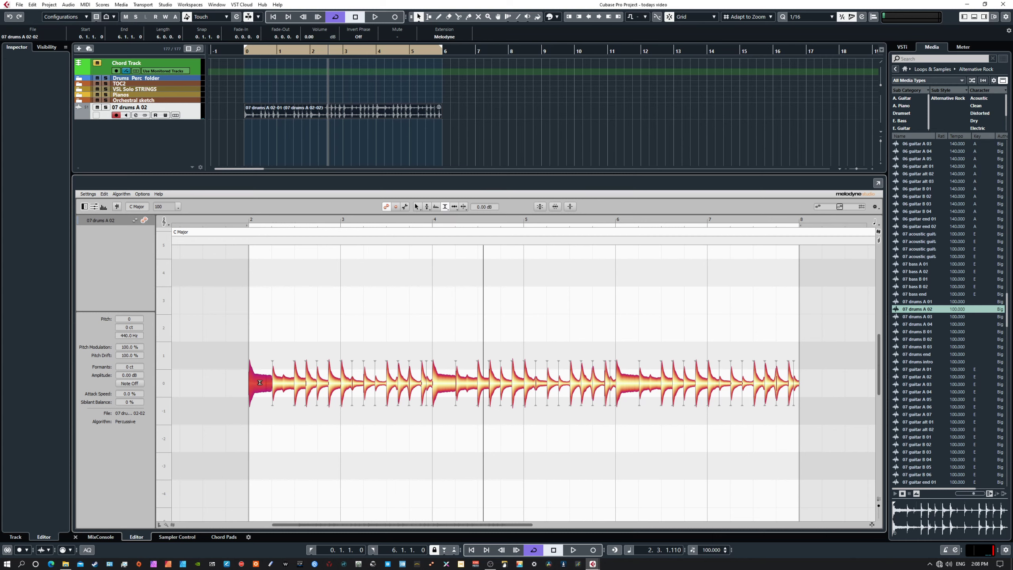
pyautogui.moveTo(261, 380)
pyautogui.mouseDown()
pyautogui.moveTo(260, 403)
pyautogui.moveTo(266, 383)
pyautogui.moveTo(266, 394)
pyautogui.mouseUp()
pyautogui.press('space')
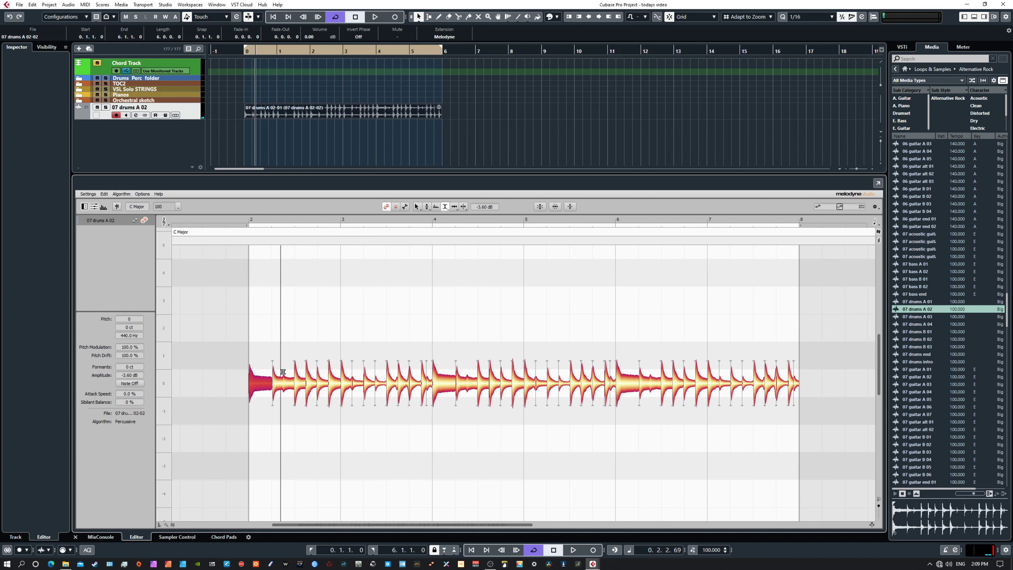
pyautogui.doubleClick(261, 385)
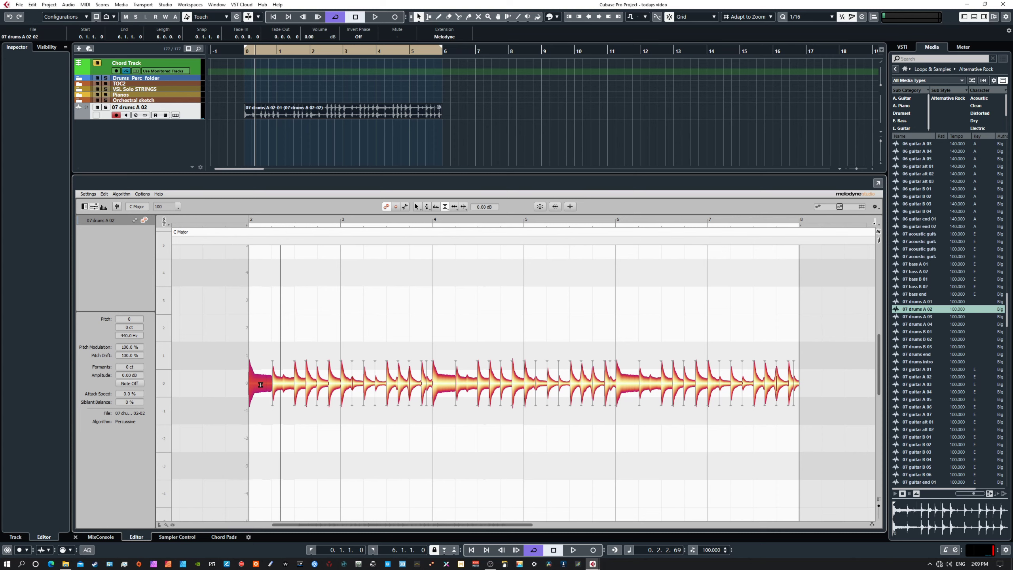
# Try a short fade-in on the first drum hit with the Fade Tool and play the loop's opening.
pyautogui.click(445, 209)
pyautogui.click(445, 217)
pyautogui.moveTo(250, 385); pyautogui.dragTo(248, 384)
pyautogui.moveTo(250, 385); pyautogui.dragTo(251, 385)
pyautogui.press('space')
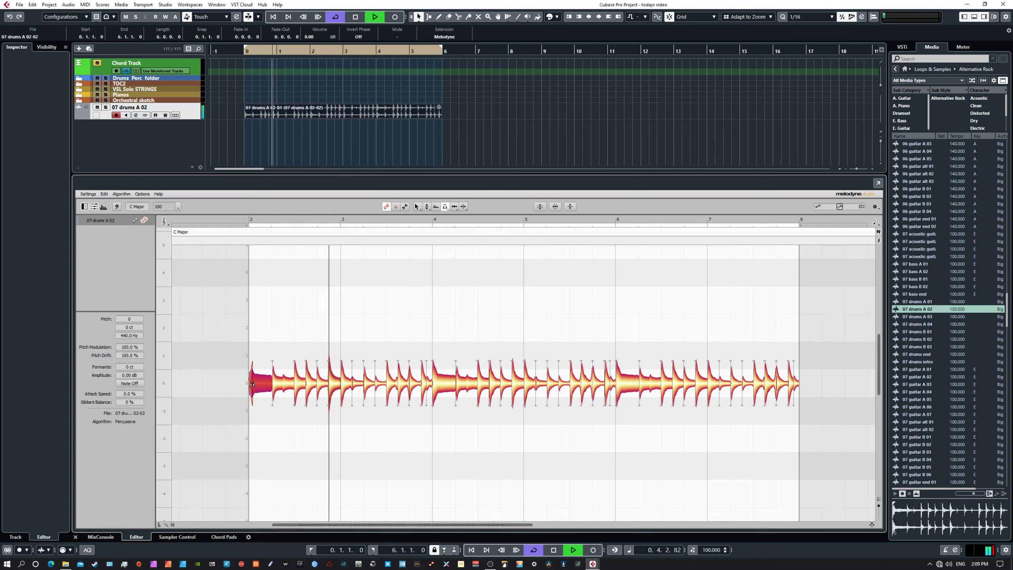
pyautogui.press('space')
# Try a fade-out across the second half of the first drum hit and play the opening repeatedly to hear it.
pyautogui.press('space')
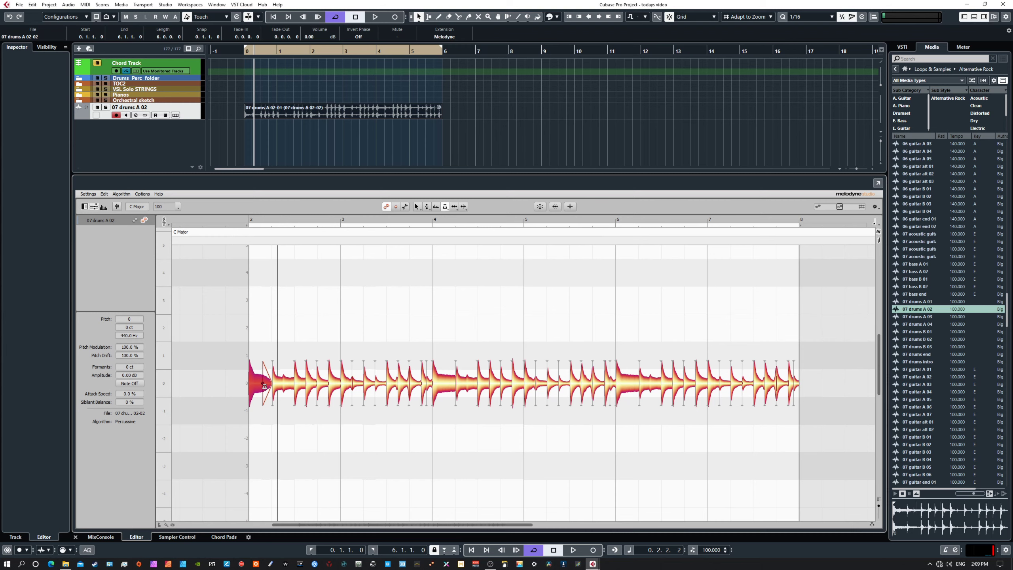
pyautogui.press('space')
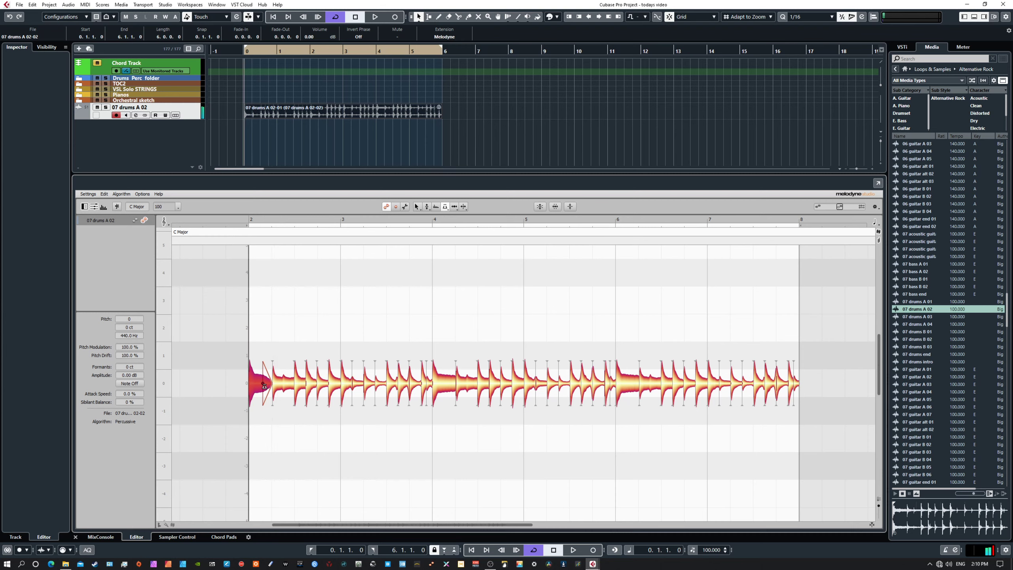
pyautogui.press('space')
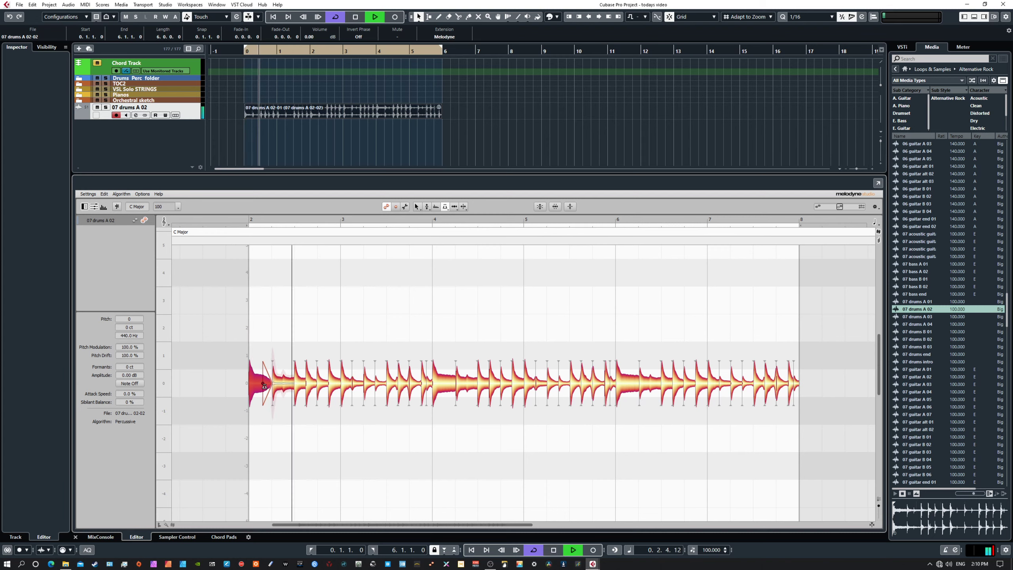
pyautogui.press('space')
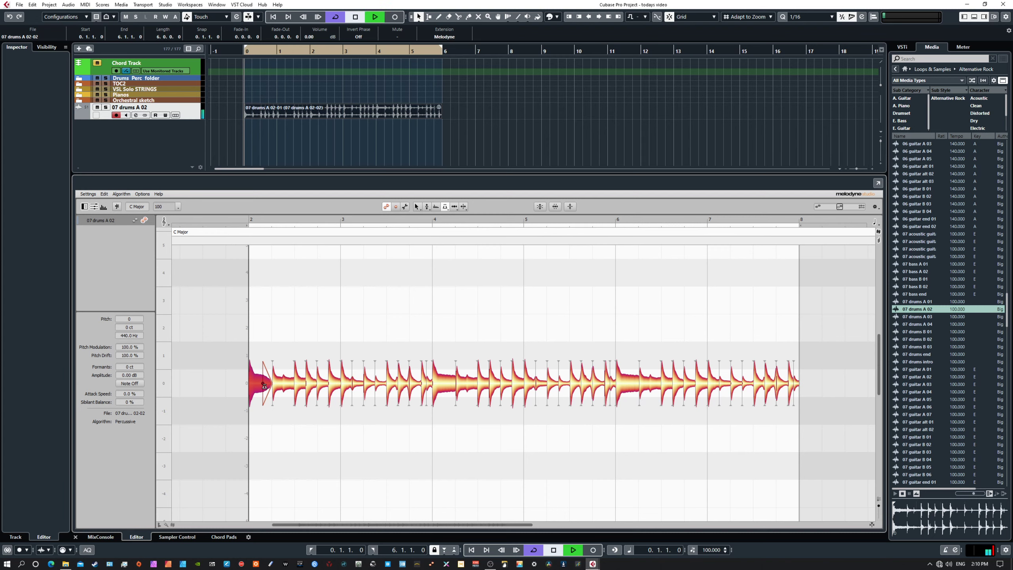
pyautogui.press('space')
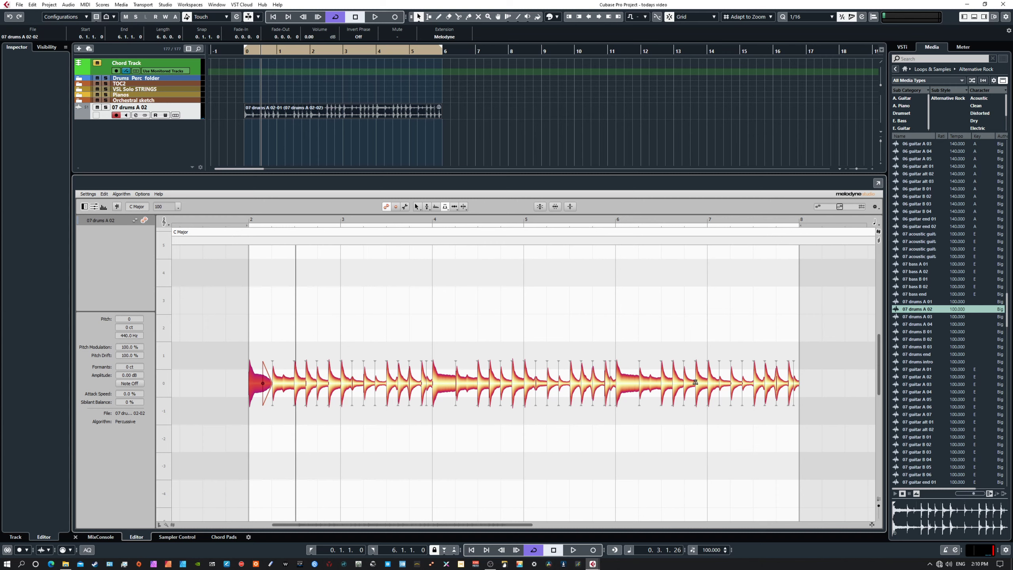
# Try shortening the first drum hit slightly with the Timing Tool, play the loop, and undo the change.
pyautogui.click(456, 207)
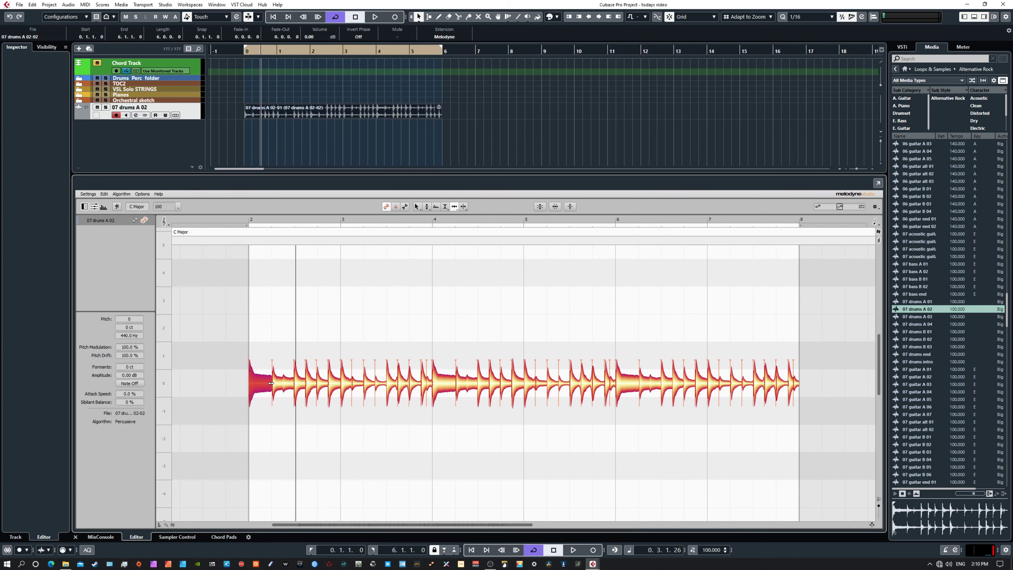
pyautogui.moveTo(258, 384)
pyautogui.mouseDown()
pyautogui.moveTo(387, 385)
pyautogui.moveTo(259, 385)
pyautogui.mouseUp()
pyautogui.press('space')
pyautogui.press('space')
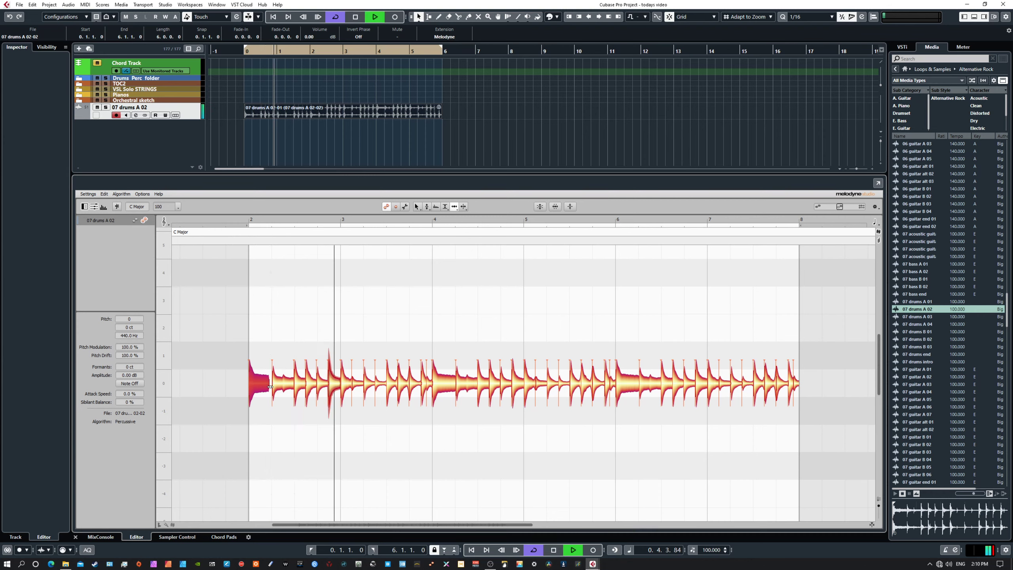
pyautogui.press('space')
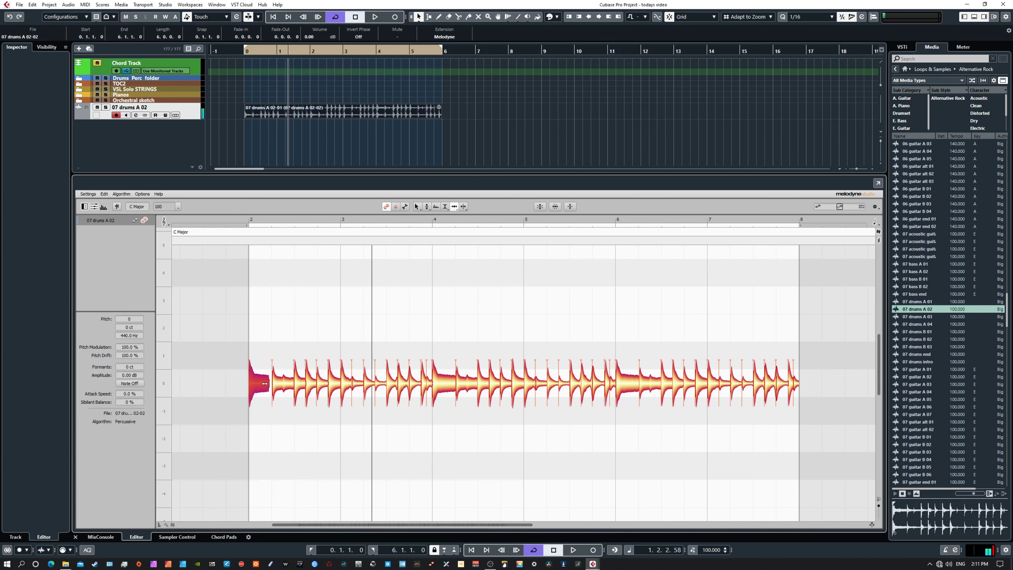
pyautogui.hotkey('ctrl', 'z')
# Set the first drum hit's attack speed to -78% with the Attack Speed Tool and play the loop.
pyautogui.click(455, 206)
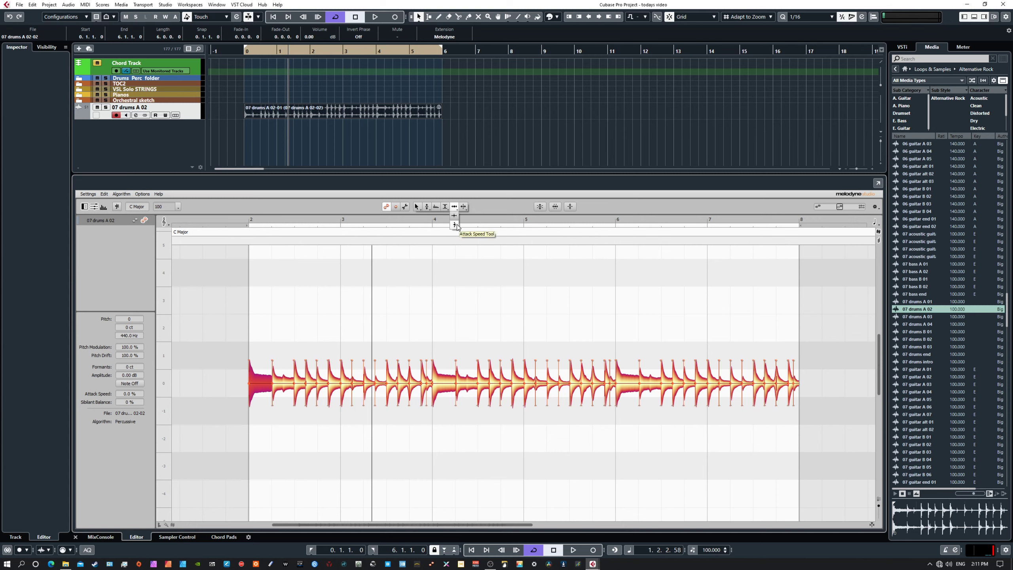
pyautogui.click(455, 225)
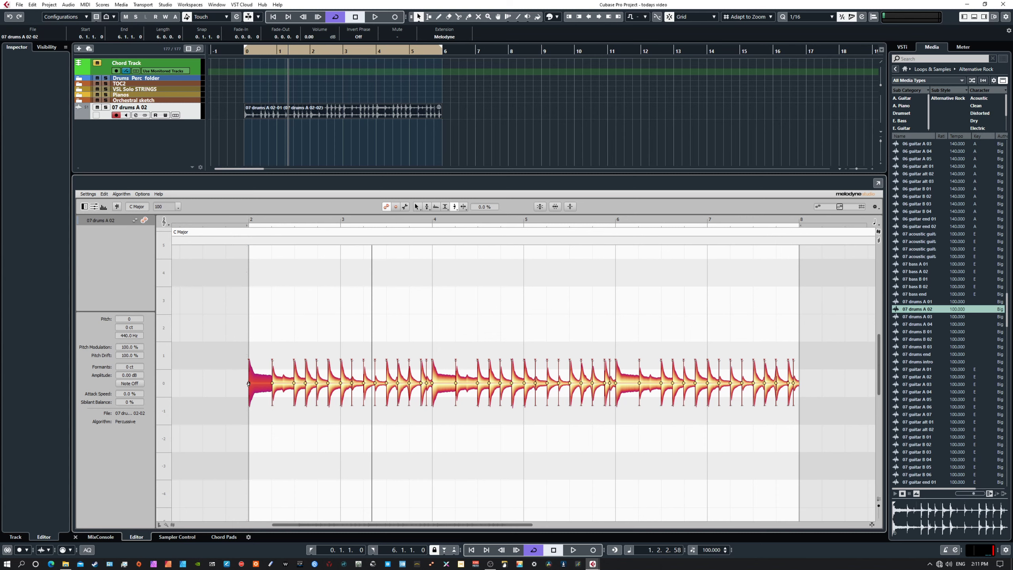
pyautogui.moveTo(248, 384)
pyautogui.mouseDown()
pyautogui.moveTo(248, 419)
pyautogui.moveTo(252, 332)
pyautogui.moveTo(245, 416)
pyautogui.moveTo(246, 334)
pyautogui.moveTo(245, 411)
pyautogui.moveTo(253, 339)
pyautogui.moveTo(245, 402)
pyautogui.mouseUp()
pyautogui.press('space')
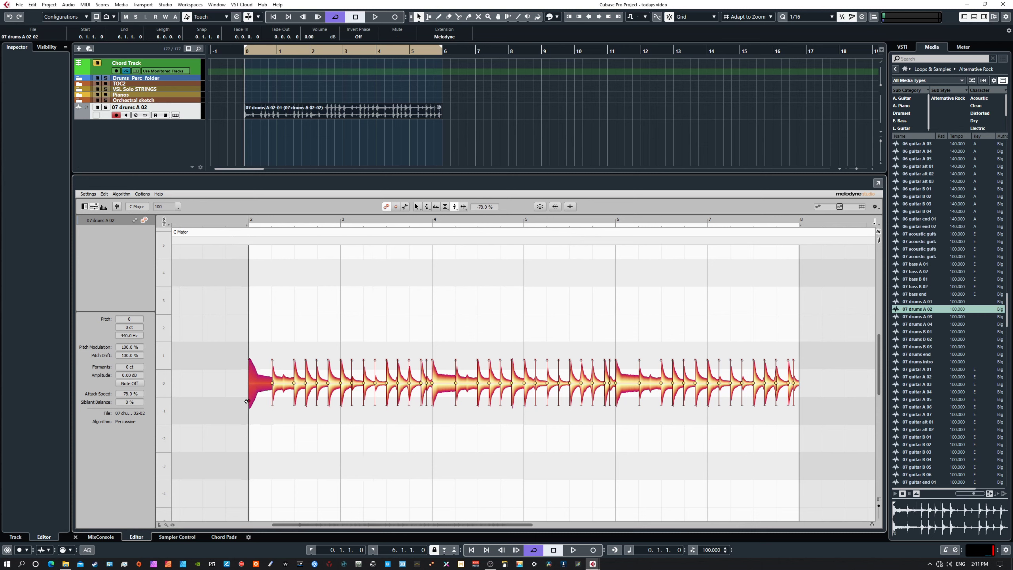
pyautogui.press('space')
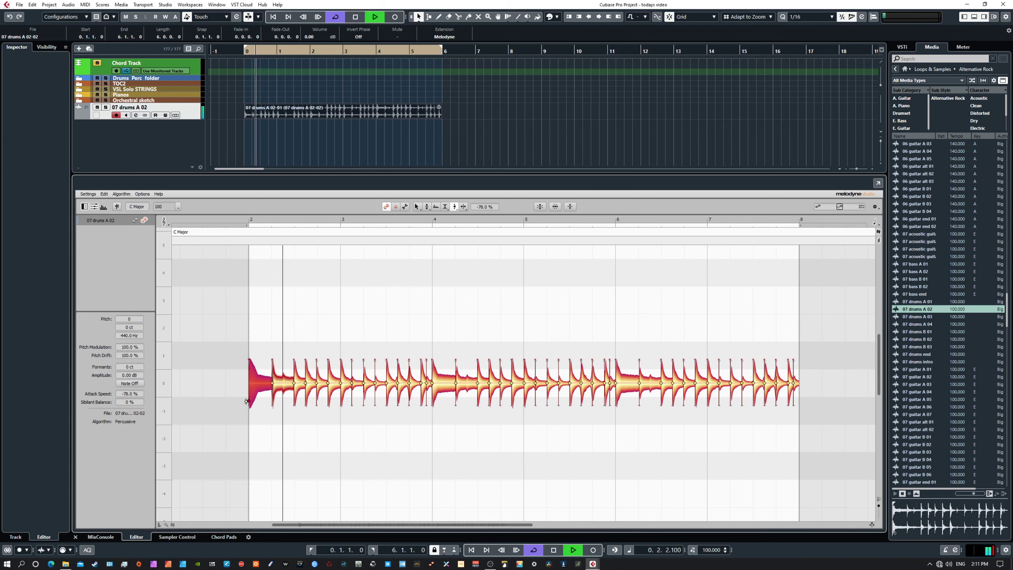
pyautogui.press('space')
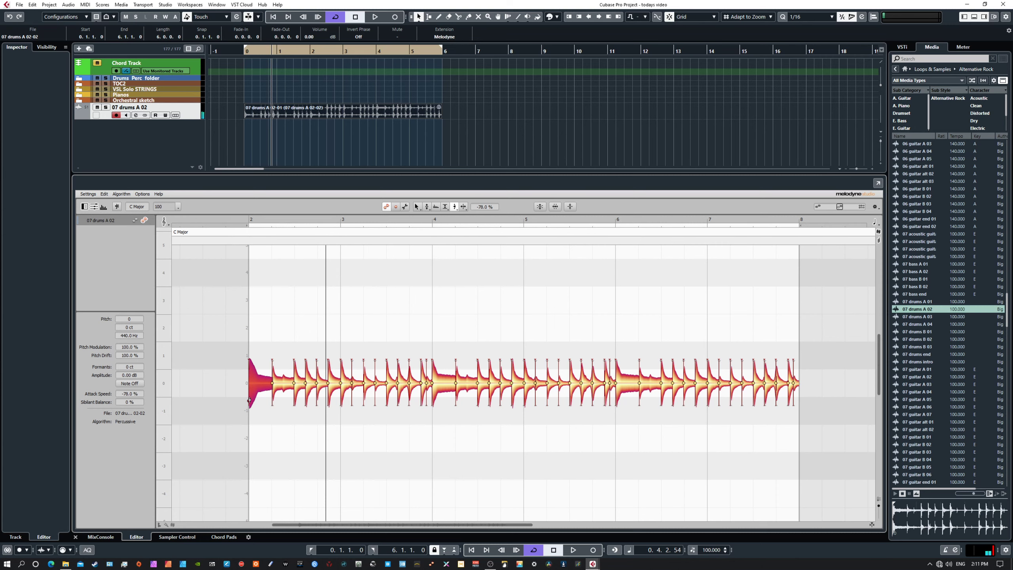
# Readjust the first drum hit's attack speed to -53% and play the loop's opening.
pyautogui.moveTo(249, 397)
pyautogui.mouseDown()
pyautogui.moveTo(249, 375)
pyautogui.moveTo(247, 399)
pyautogui.mouseUp()
pyautogui.doubleClick(247, 373)
pyautogui.moveTo(248, 383); pyautogui.dragTo(246, 405)
pyautogui.press('space')
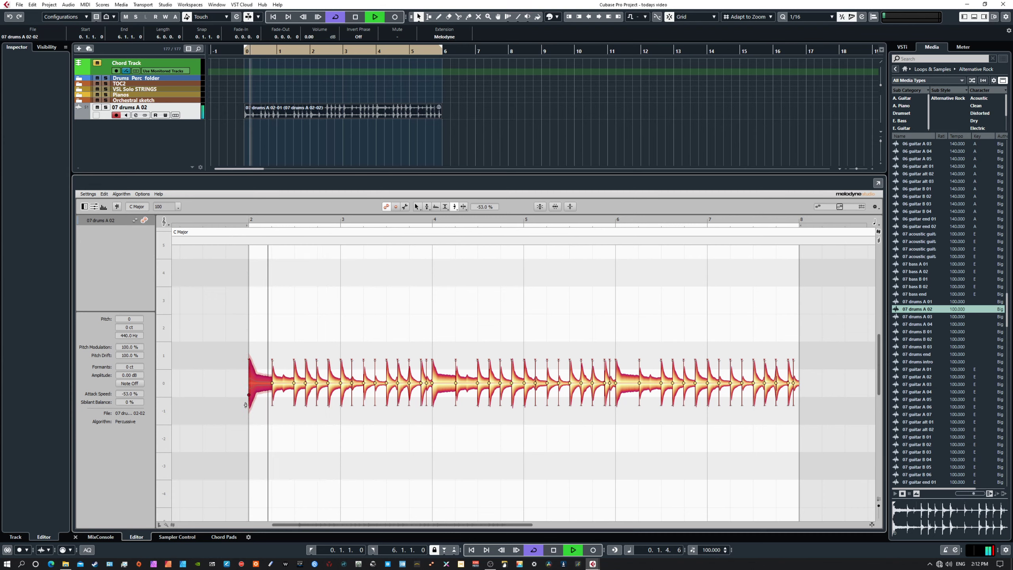
pyautogui.press('space')
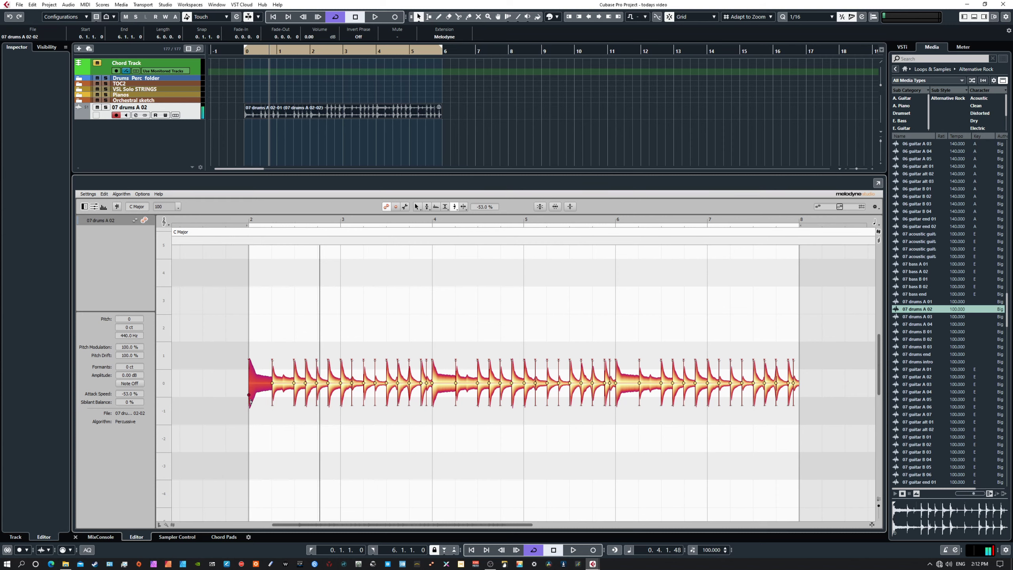
# Raise the first drum hit's attack speed to about 45% and to 100%, playing the loop after each change.
pyautogui.moveTo(249, 396); pyautogui.dragTo(248, 357)
pyautogui.press('space')
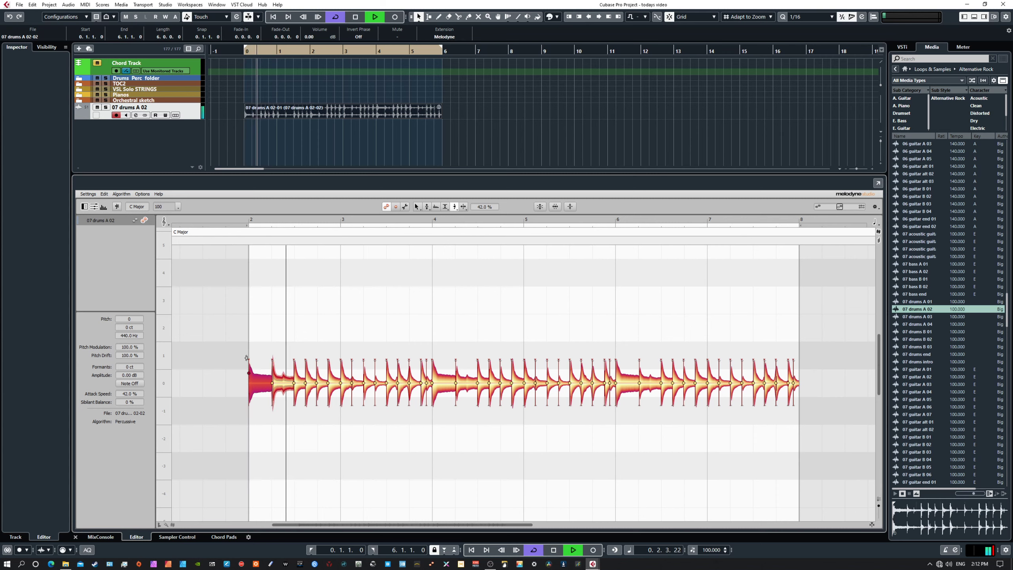
pyautogui.press('space')
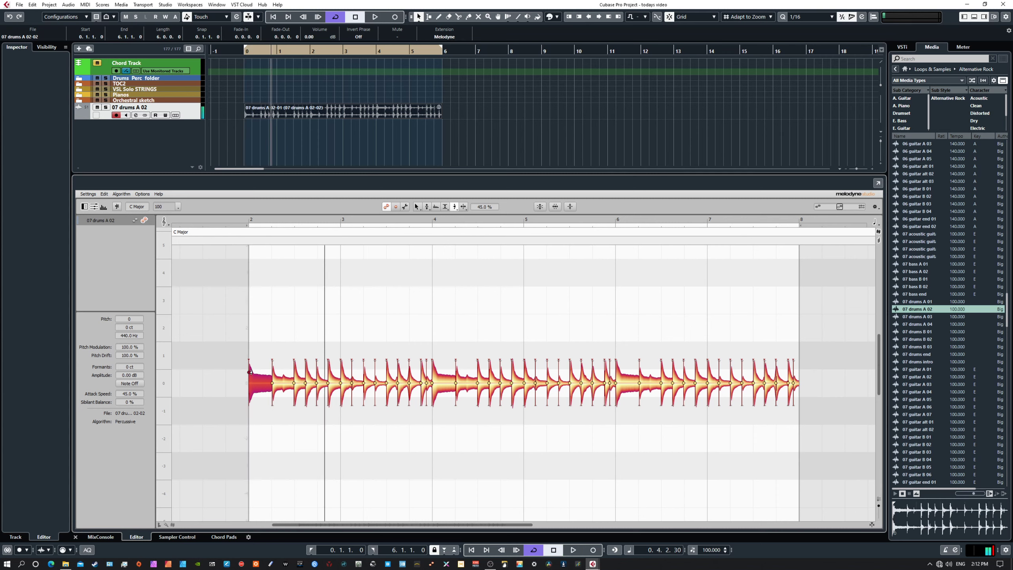
pyautogui.moveTo(250, 373); pyautogui.dragTo(252, 342)
pyautogui.press('space')
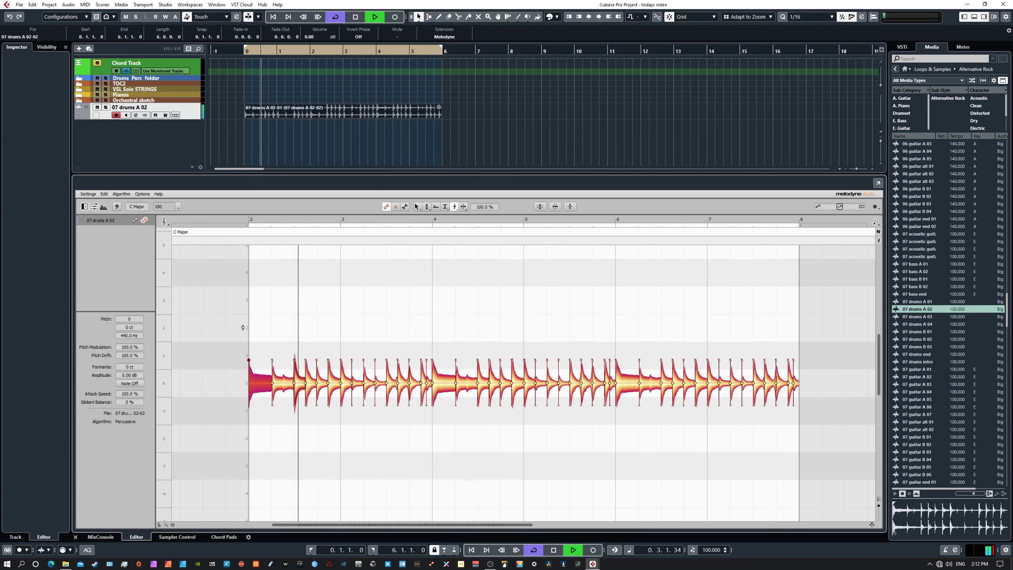
pyautogui.press('space')
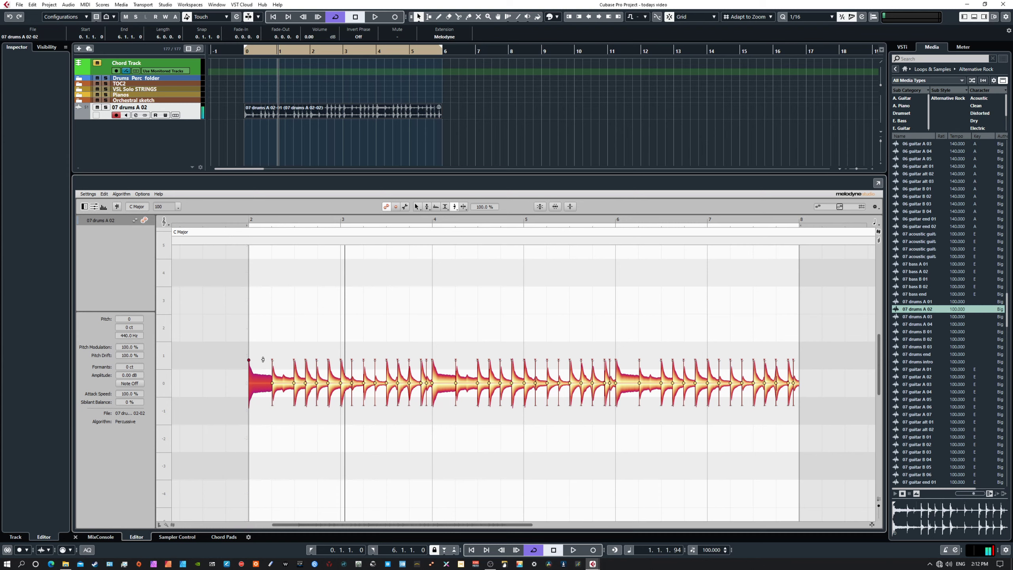
# Set the second drum hit's attack speed to 5% and play the loop from the start.
pyautogui.click(280, 385)
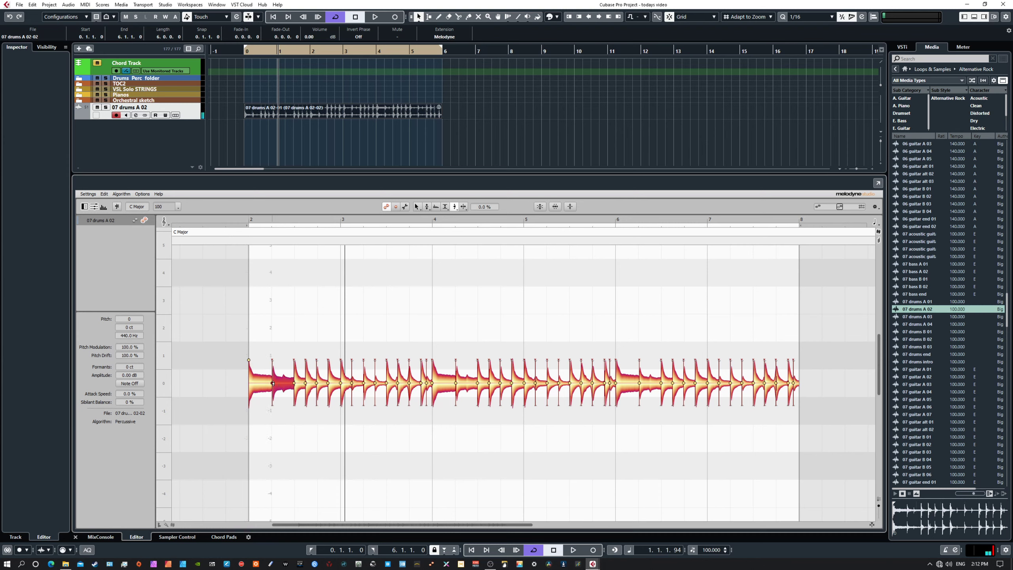
pyautogui.moveTo(272, 383)
pyautogui.mouseDown()
pyautogui.moveTo(275, 422)
pyautogui.moveTo(272, 373)
pyautogui.mouseUp()
pyautogui.moveTo(271, 349); pyautogui.dragTo(271, 384)
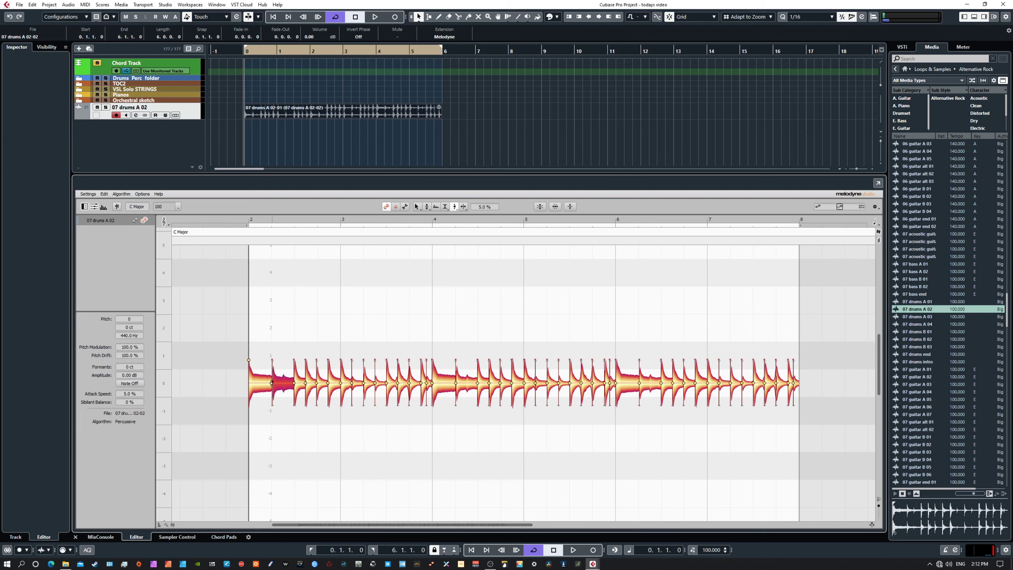
pyautogui.press('space')
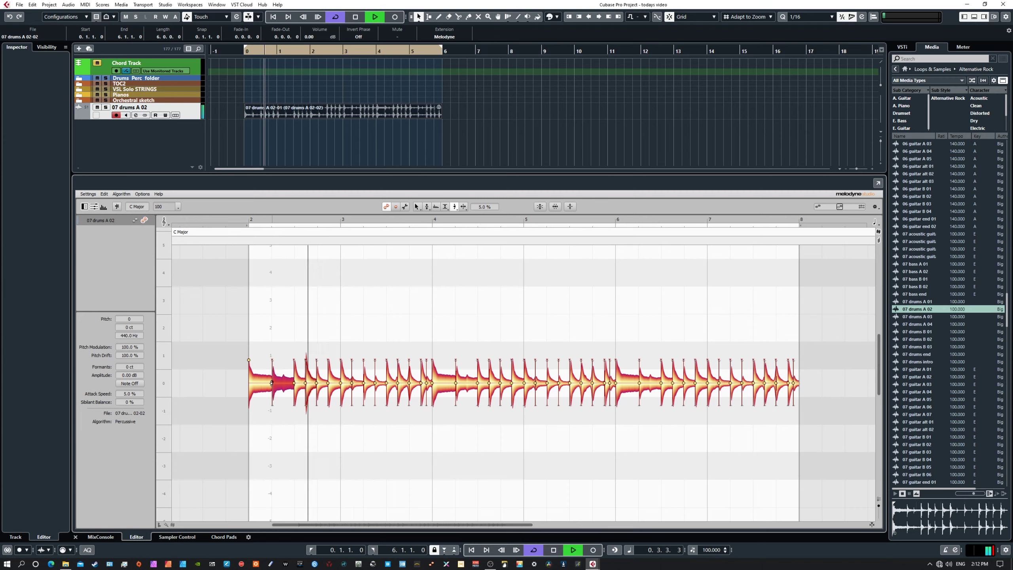
pyautogui.press('space')
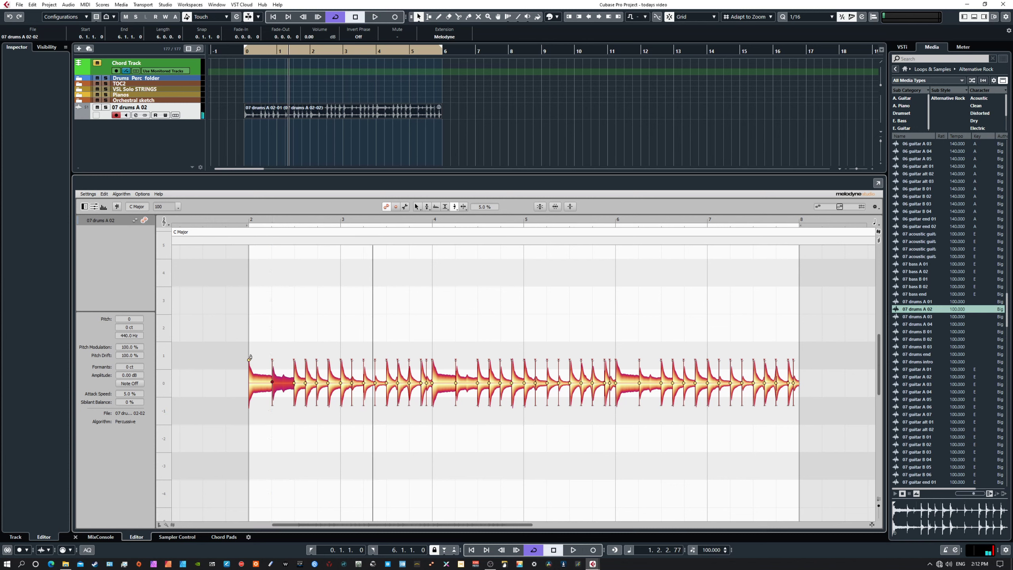
# Reset the first drum hit's attack speed to 0% and switch back to the Main Tool.
pyautogui.moveTo(250, 357); pyautogui.dragTo(247, 397)
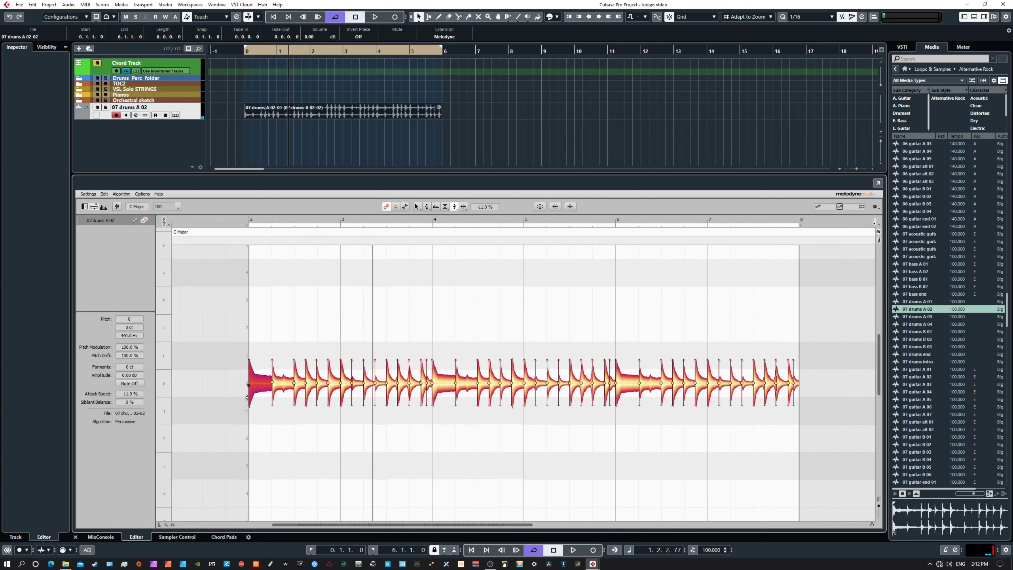
pyautogui.doubleClick(256, 383)
pyautogui.moveTo(281, 340); pyautogui.dragTo(281, 339)
pyautogui.click(417, 207)
# Deselect the drum hit and play the loop from the start.
pyautogui.press('KP_1')
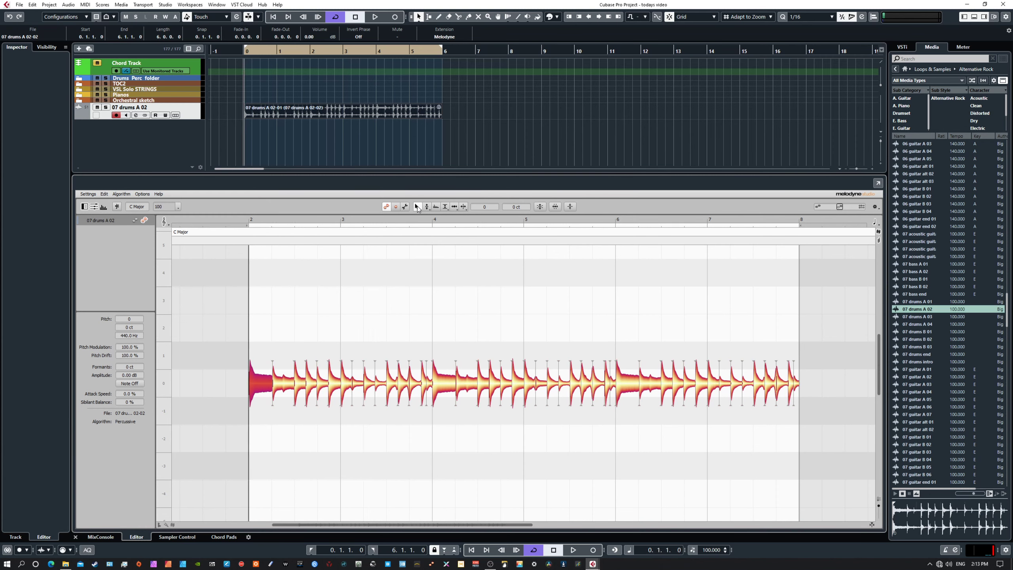
pyautogui.click(467, 291)
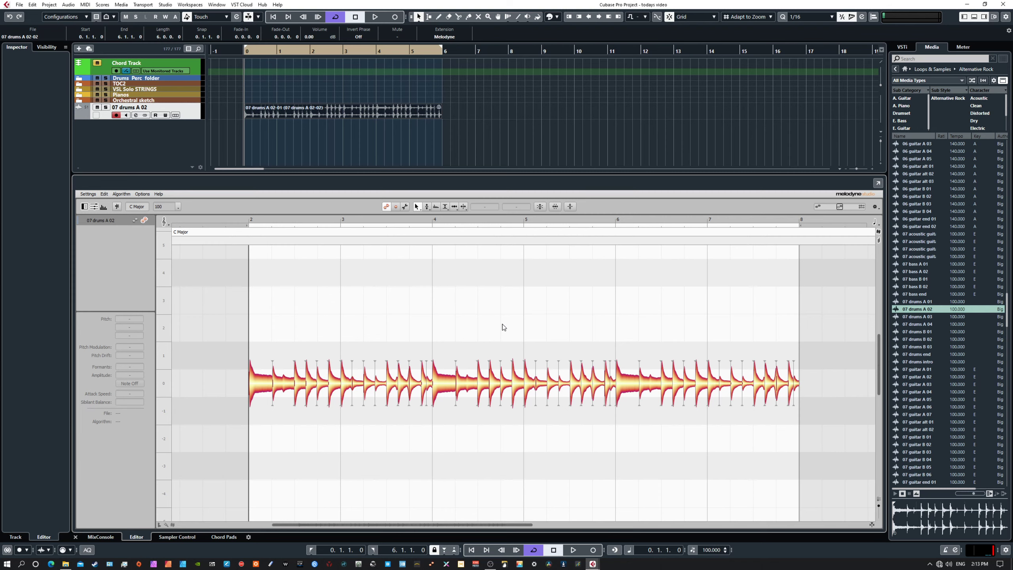
pyautogui.press('space')
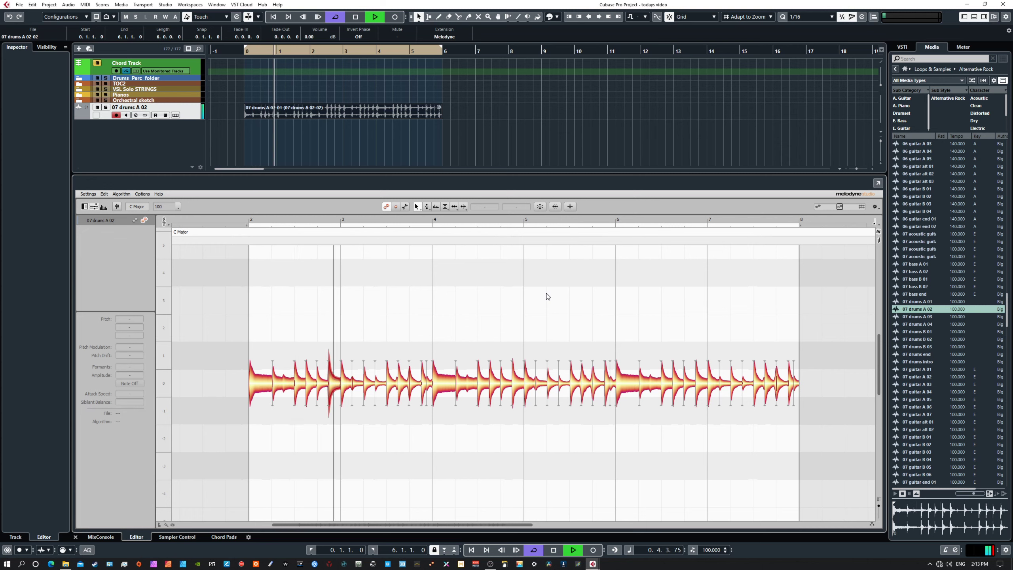
pyautogui.press('space')
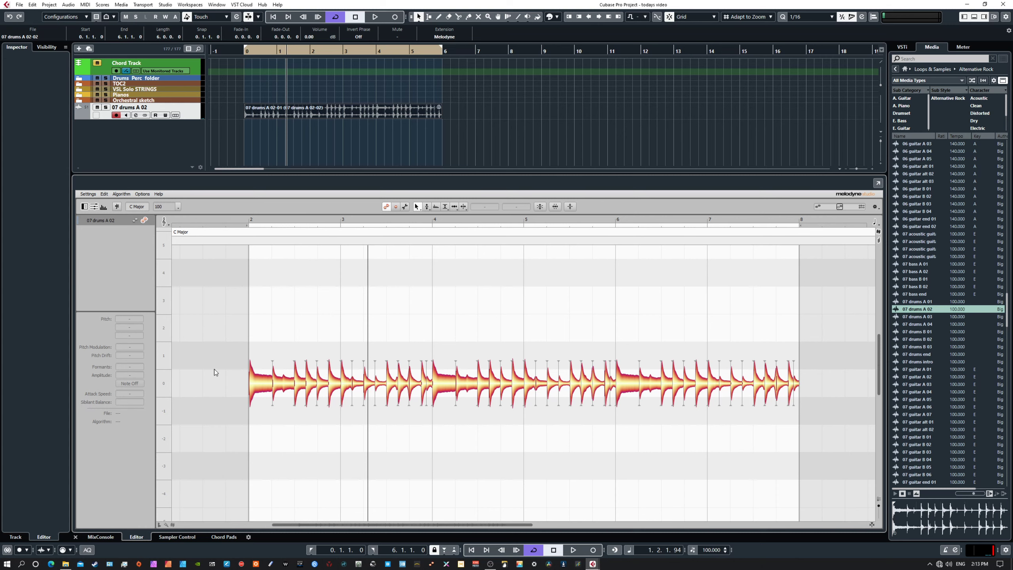
# Review the available detection algorithms and the default algorithm choices, and return the playhead to the loop start.
pyautogui.click(119, 195)
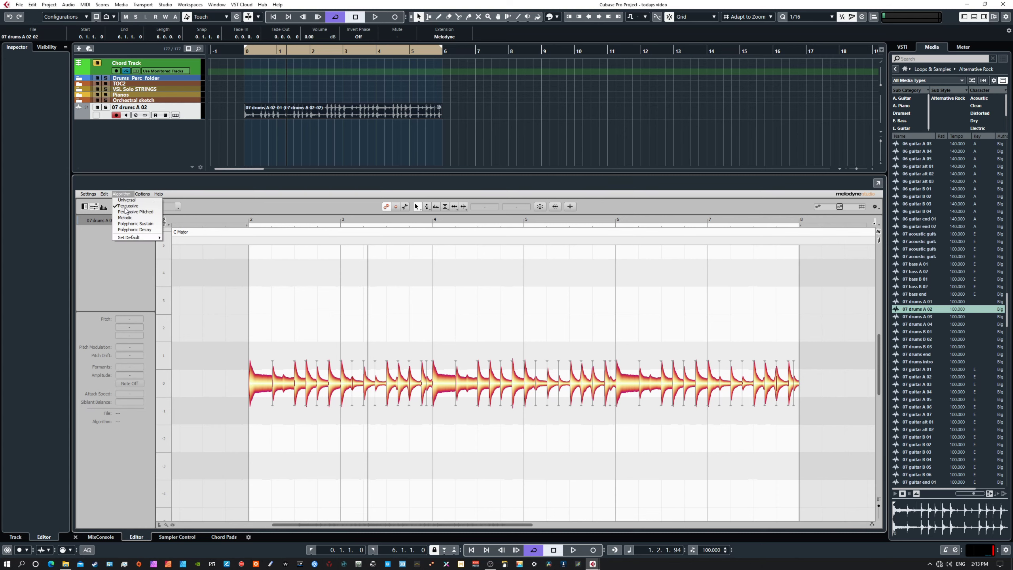
pyautogui.moveTo(136, 237)
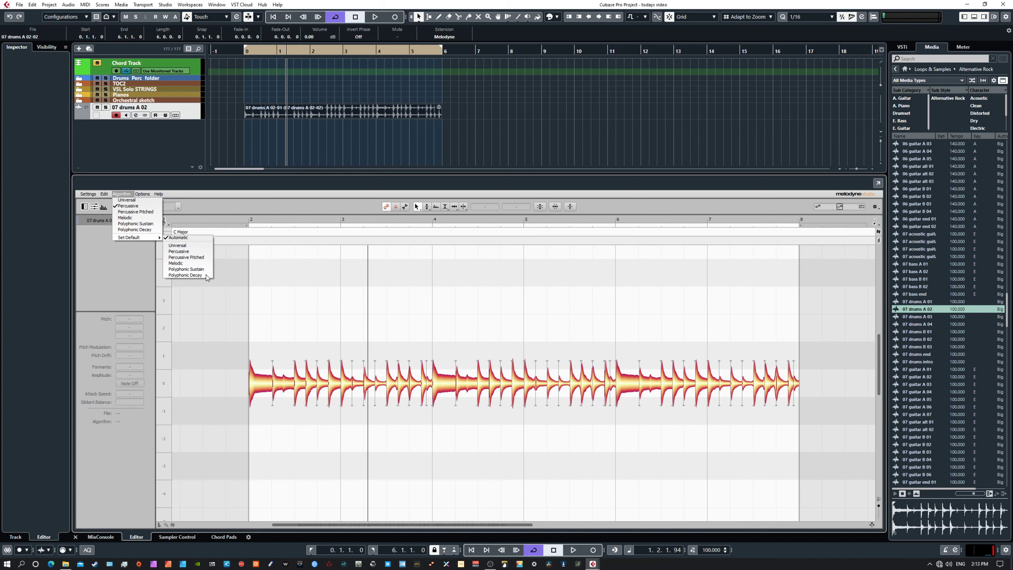
pyautogui.click(282, 195)
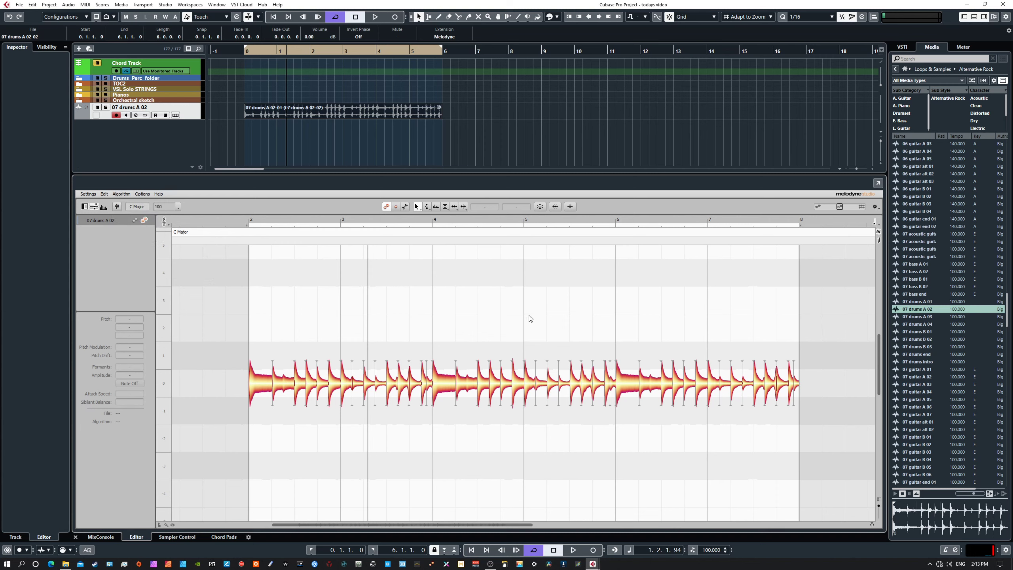
pyautogui.press('KP_1')
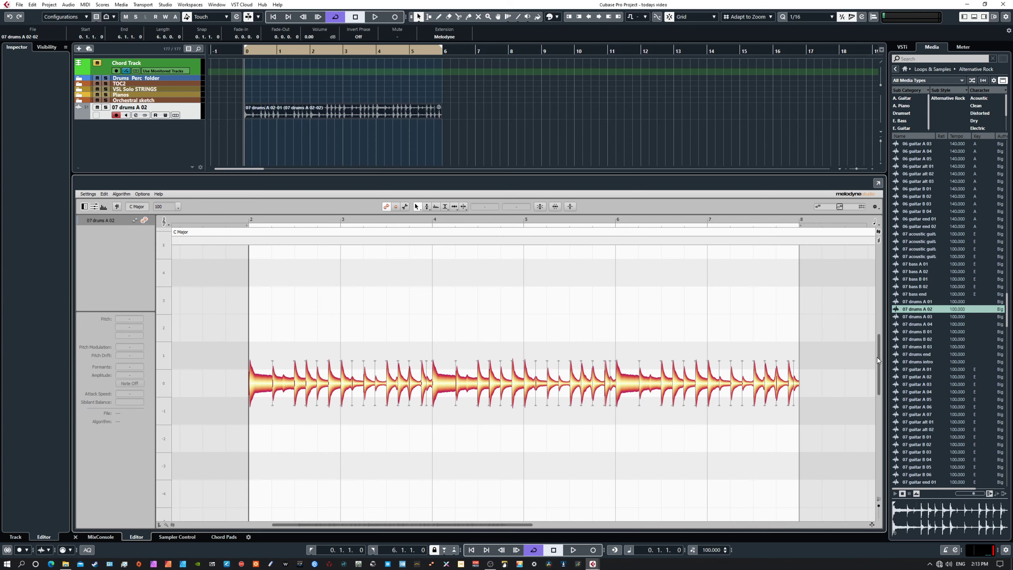
# Add the Butterfly Soldier_Bass 2 loop from the Indie Rock library on a new track below the drums and enlarge that track's height.
pyautogui.click(896, 70)
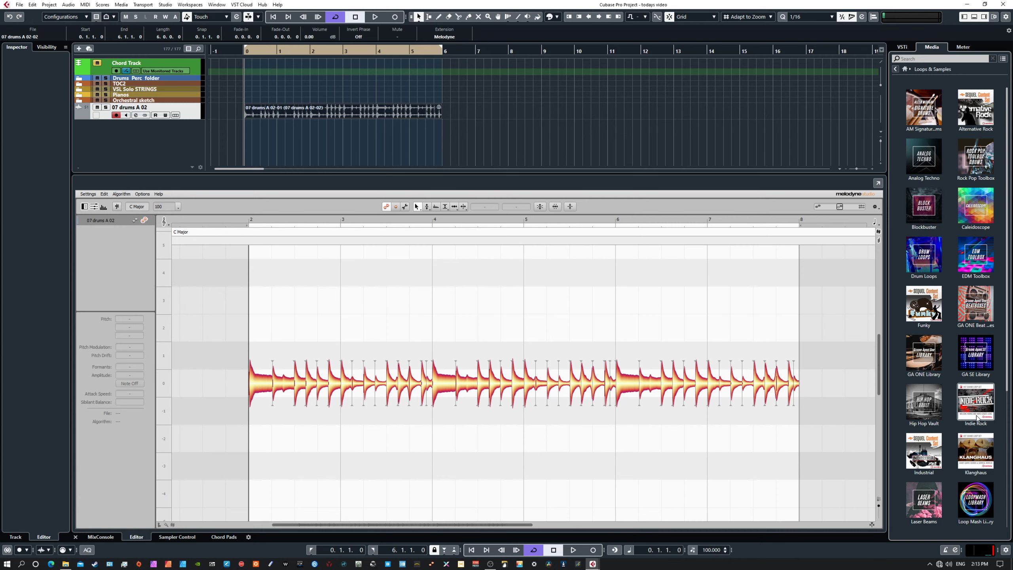
pyautogui.click(975, 416)
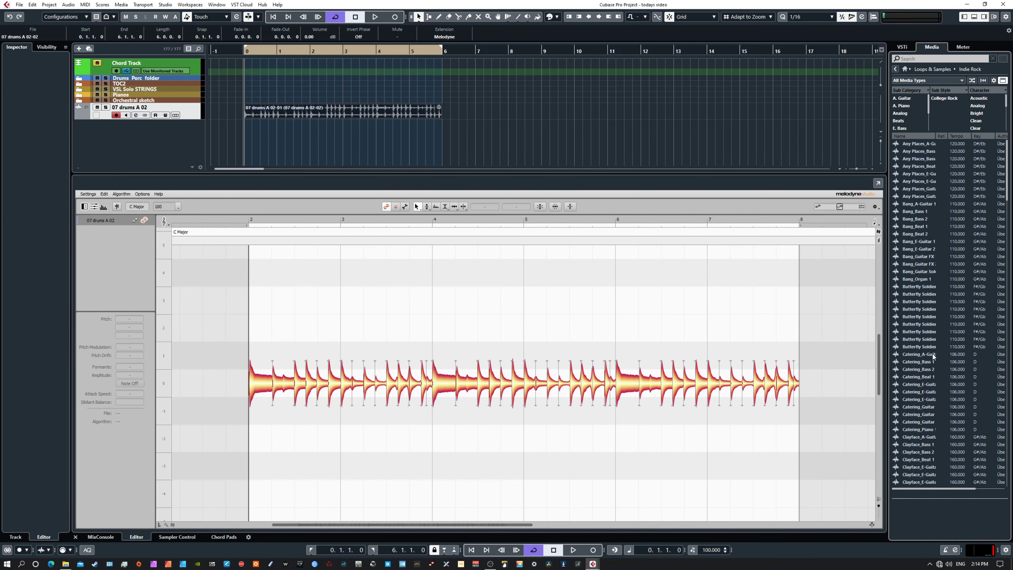
pyautogui.scroll(-10, 933, 356)
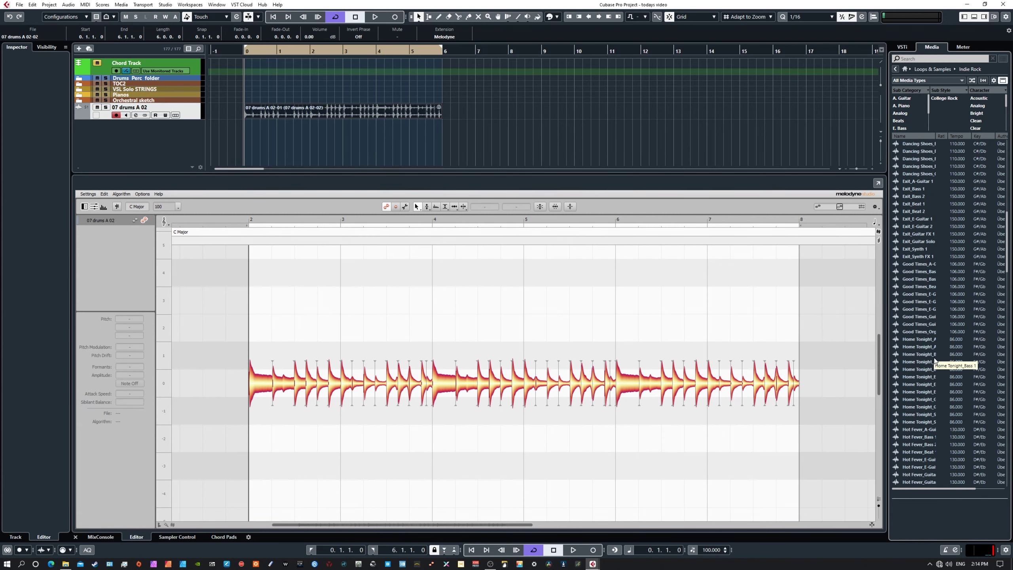
pyautogui.scroll(10, 934, 359)
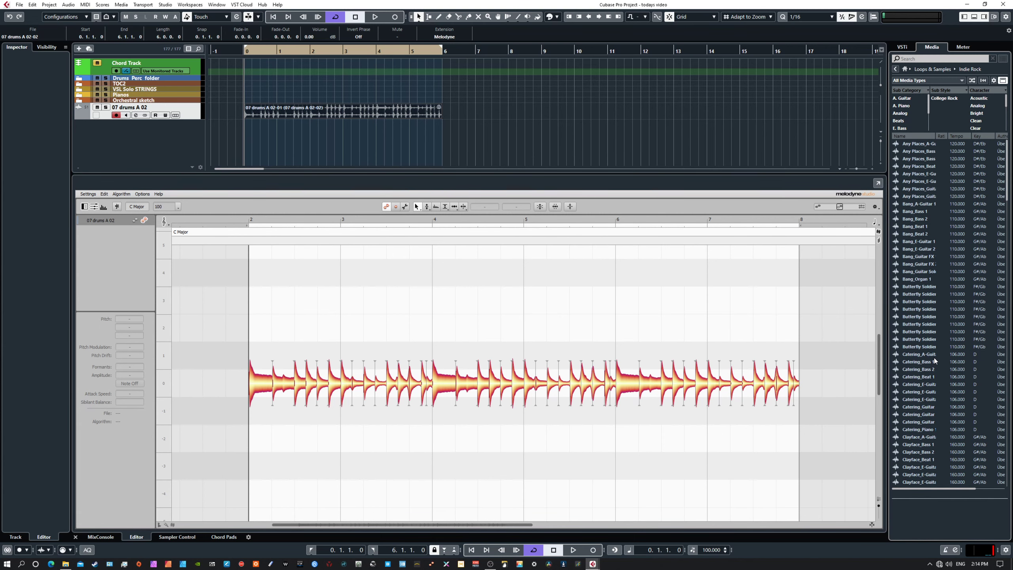
pyautogui.click(896, 69)
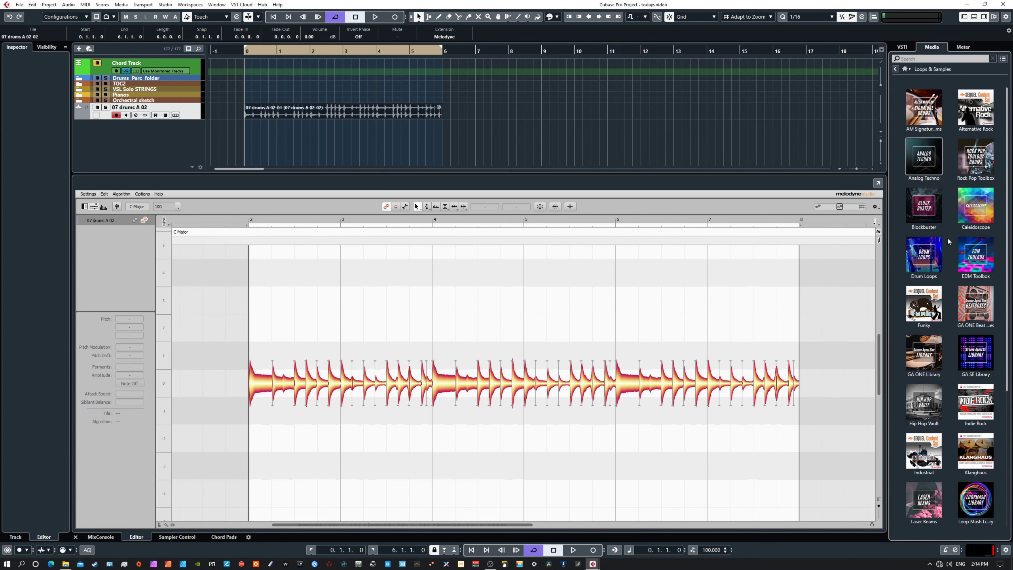
pyautogui.click(974, 401)
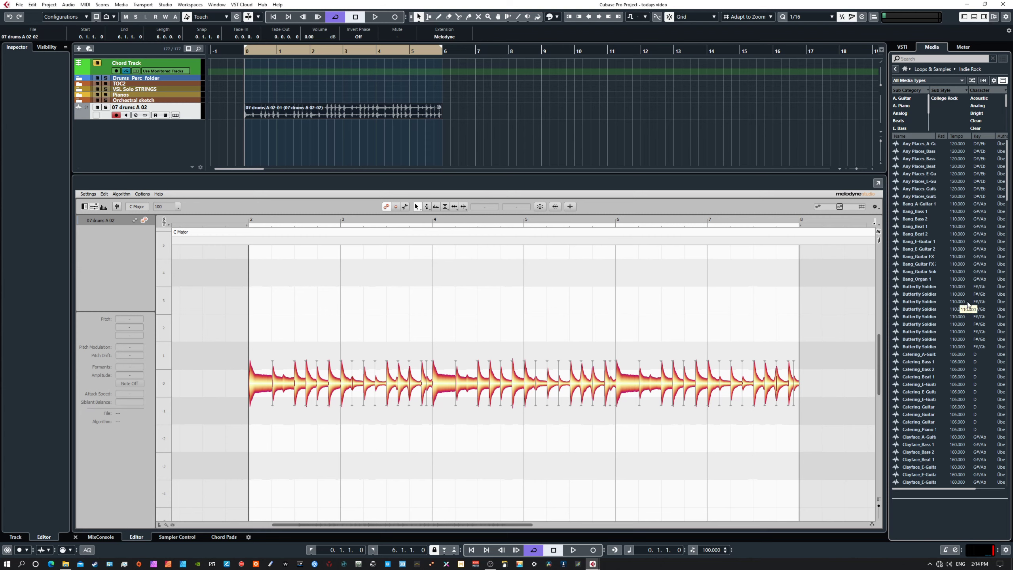
pyautogui.click(936, 301)
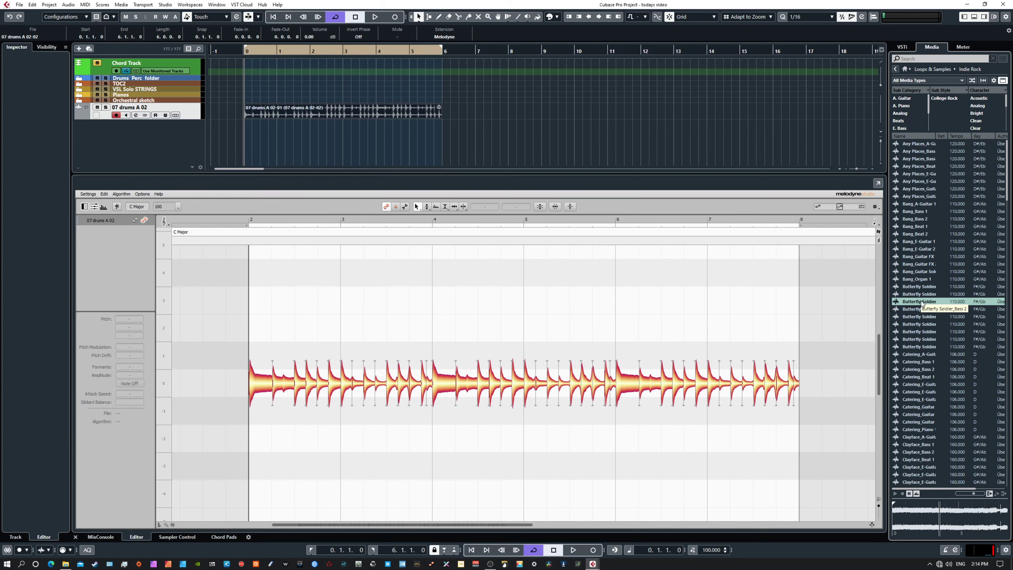
pyautogui.moveTo(921, 303); pyautogui.dragTo(349, 160)
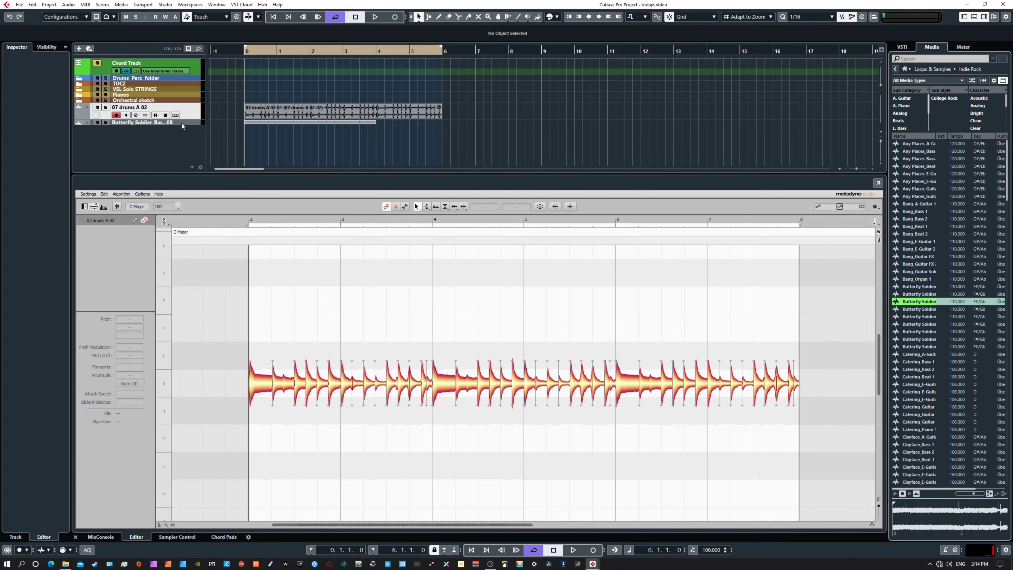
pyautogui.moveTo(181, 125); pyautogui.dragTo(178, 135)
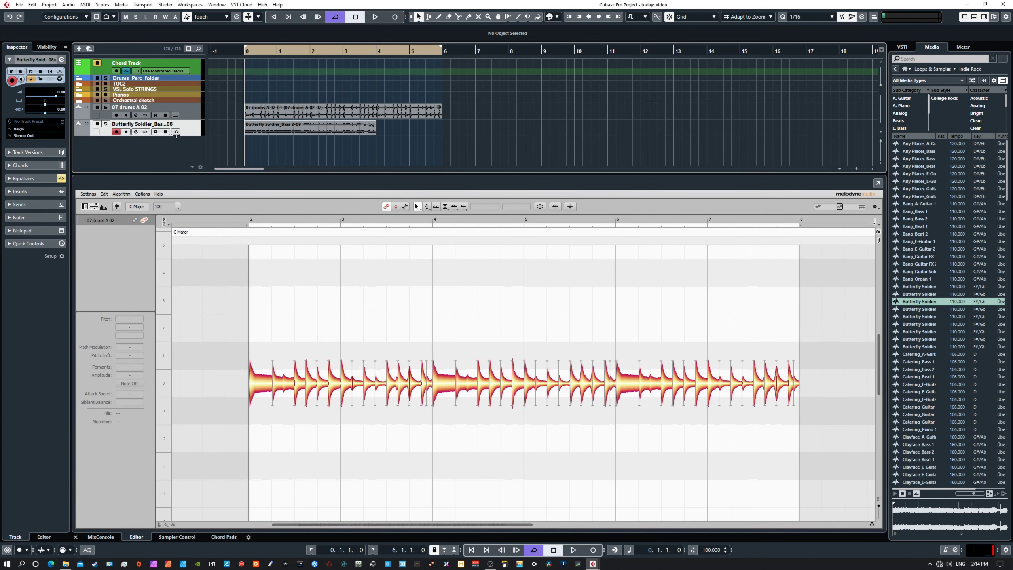
# Apply the Melodyne extension to the Butterfly Soldier bass event.
pyautogui.click(315, 126)
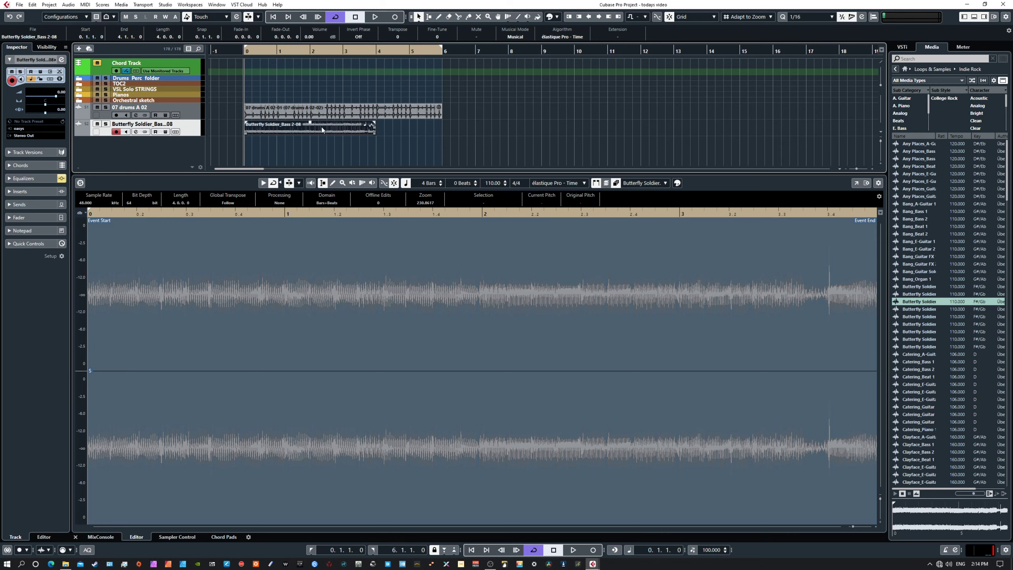
pyautogui.click(620, 36)
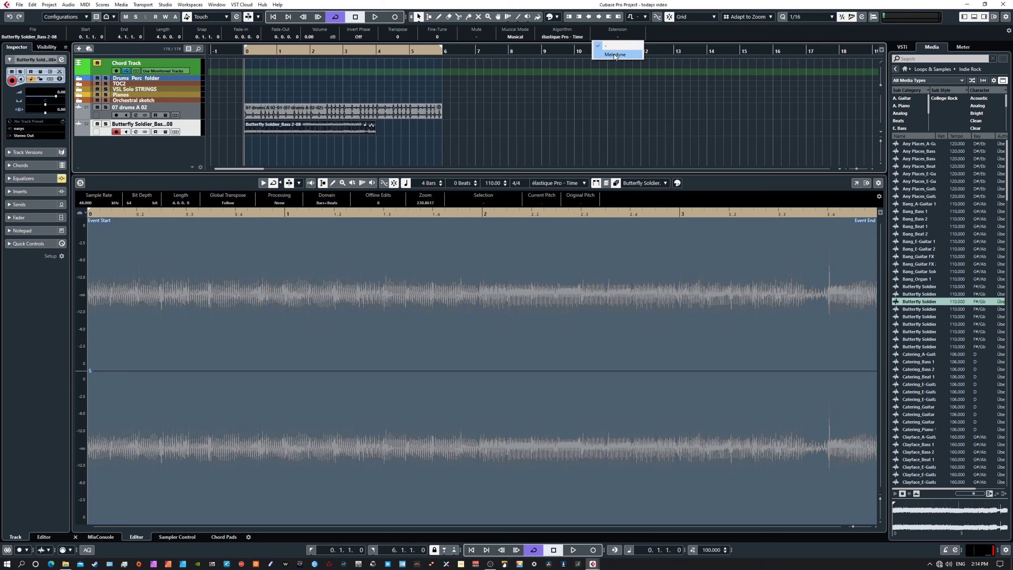
pyautogui.click(618, 53)
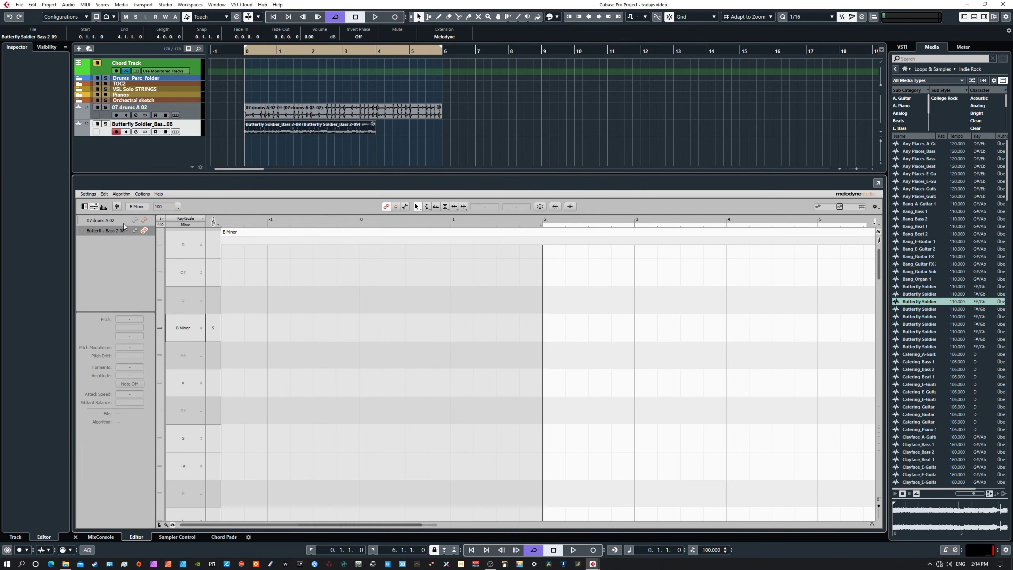
# Switch Melodyne between the drum and bass tracks, ending on the bass track with its notes displayed.
pyautogui.click(120, 220)
pyautogui.click(118, 232)
pyautogui.click(122, 220)
pyautogui.click(123, 231)
pyautogui.hscroll(3, 383, 526)
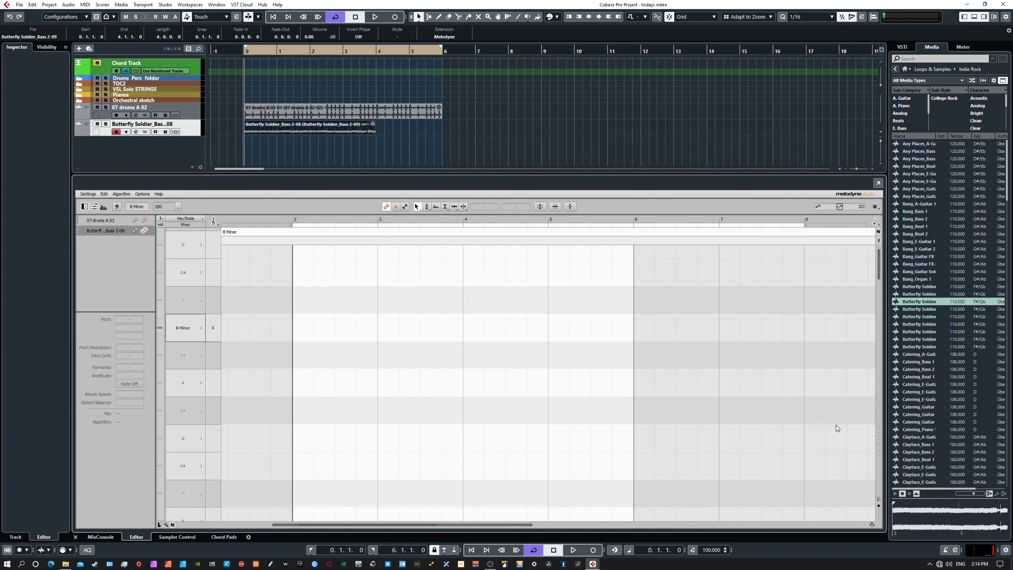
pyautogui.doubleClick(880, 274)
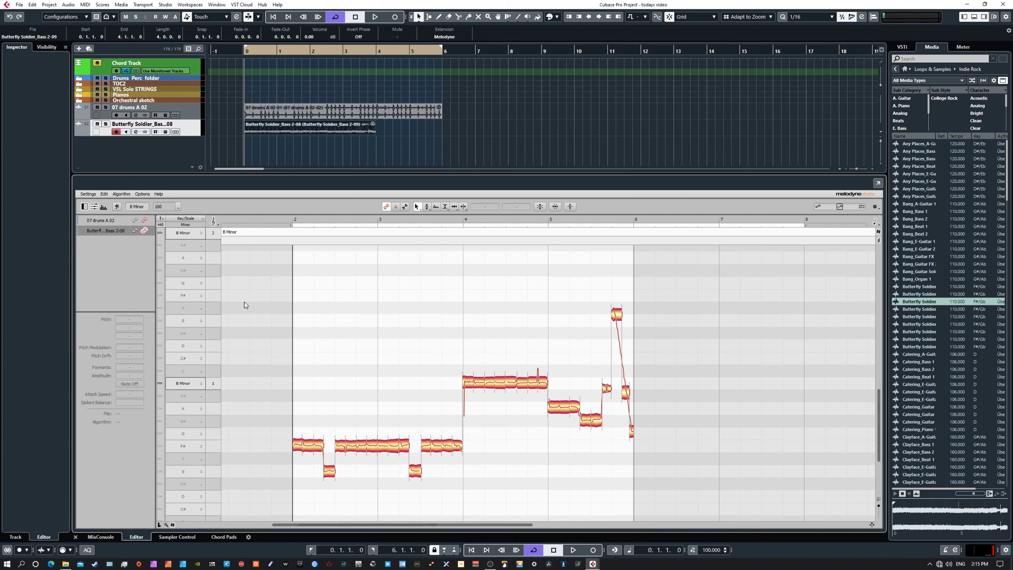
# Enable editing for both the drum and bass tracks in Melodyne and display all their notes together.
pyautogui.click(145, 232)
pyautogui.click(120, 220)
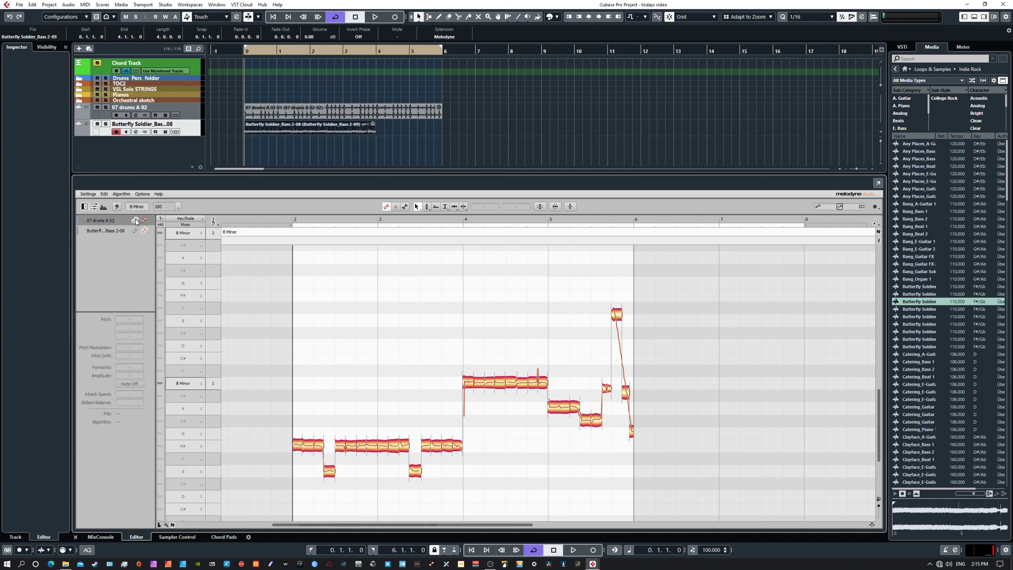
pyautogui.click(127, 231)
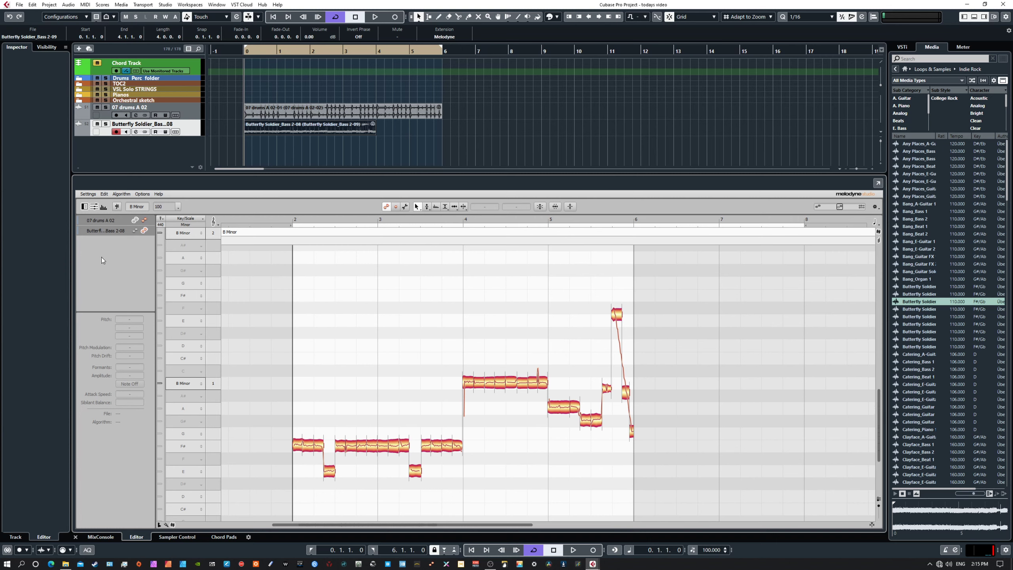
pyautogui.click(145, 220)
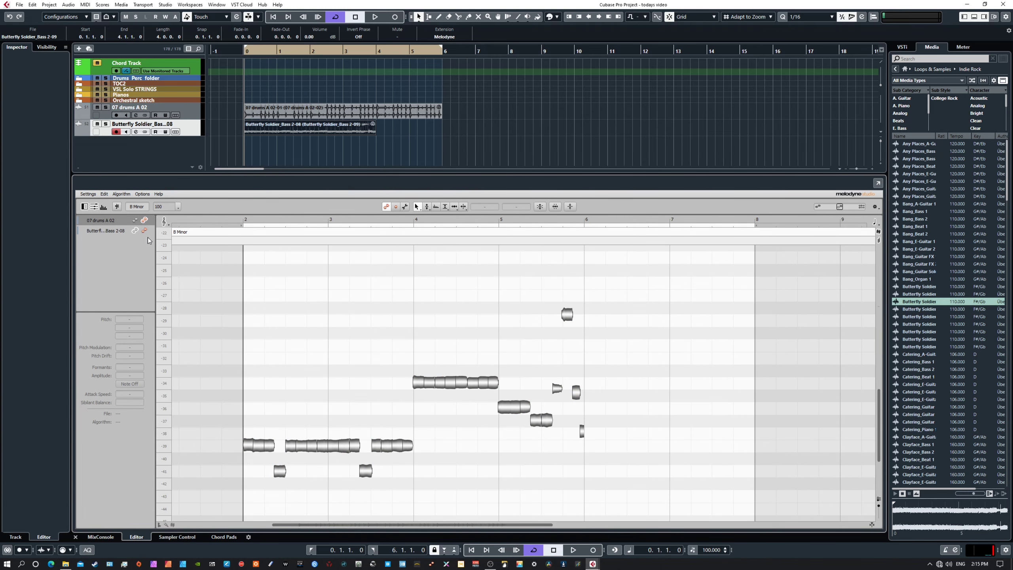
pyautogui.click(145, 231)
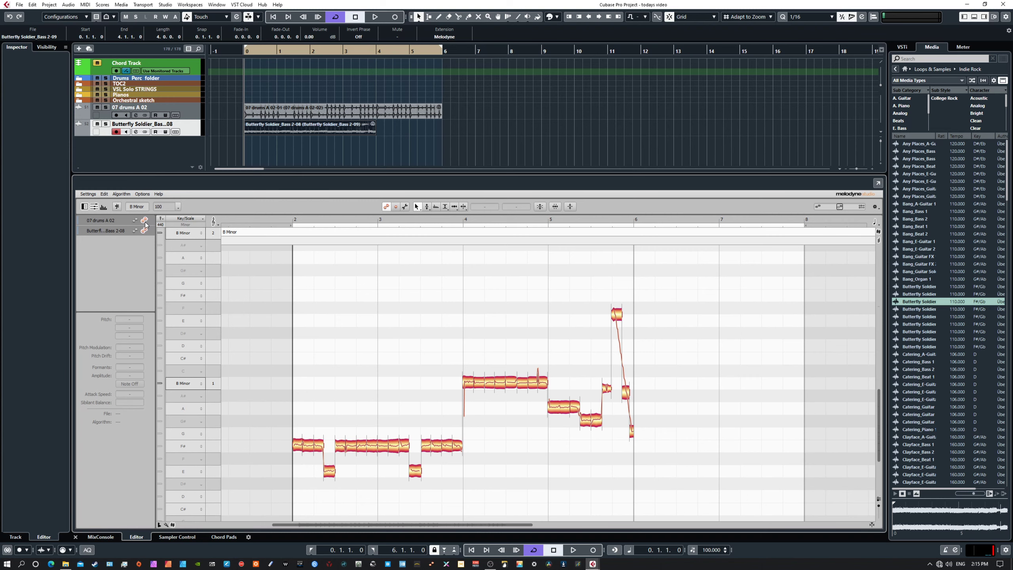
pyautogui.doubleClick(879, 411)
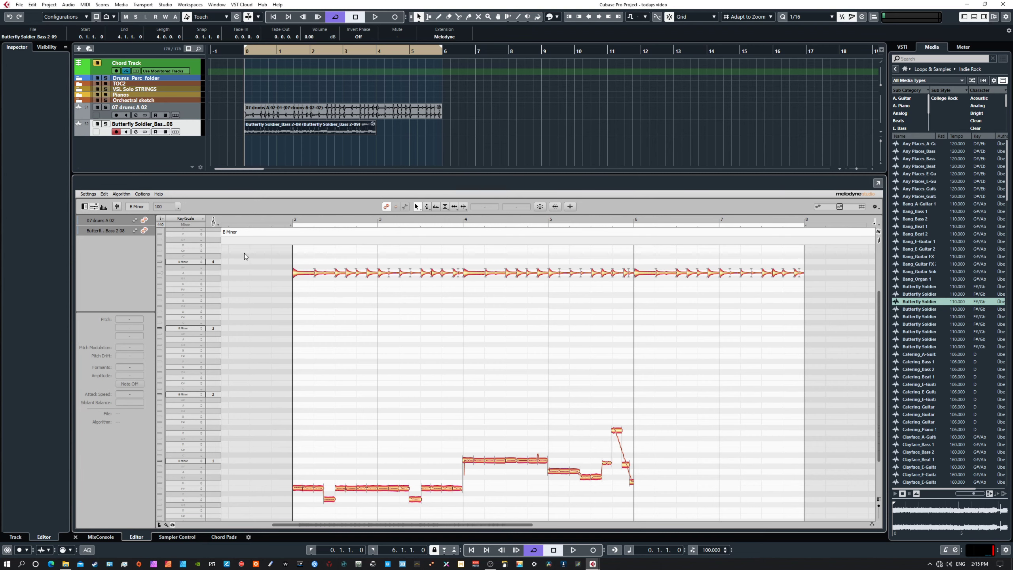
# Make only the bass track editable with the drums shown as reference, and play both loops together.
pyautogui.click(136, 221)
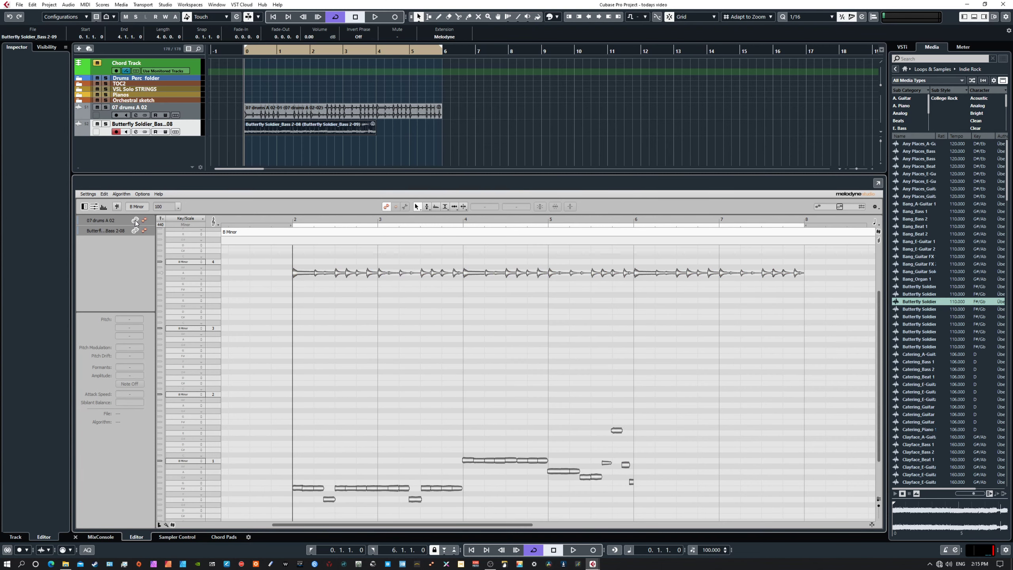
pyautogui.click(145, 231)
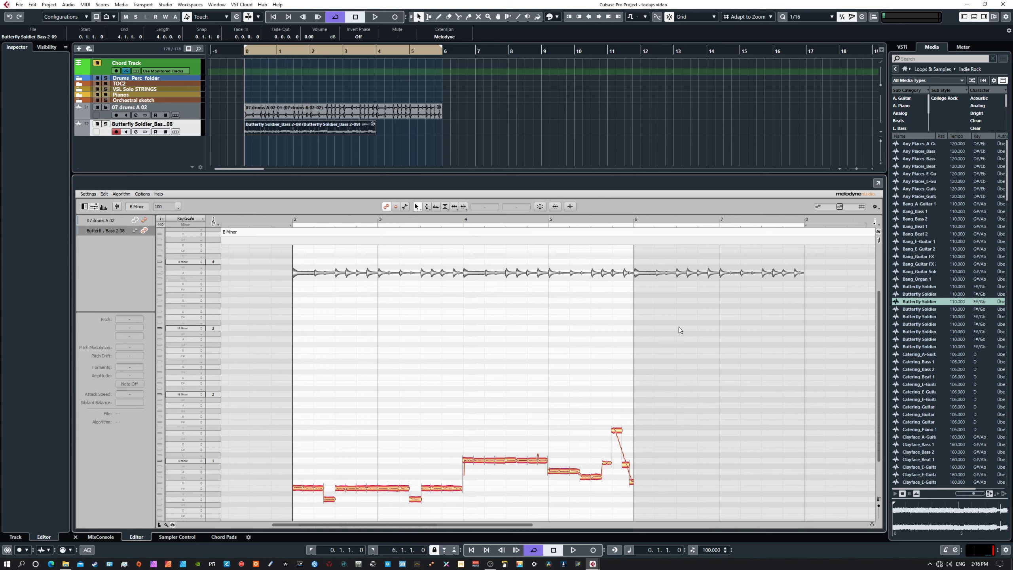
pyautogui.press('space')
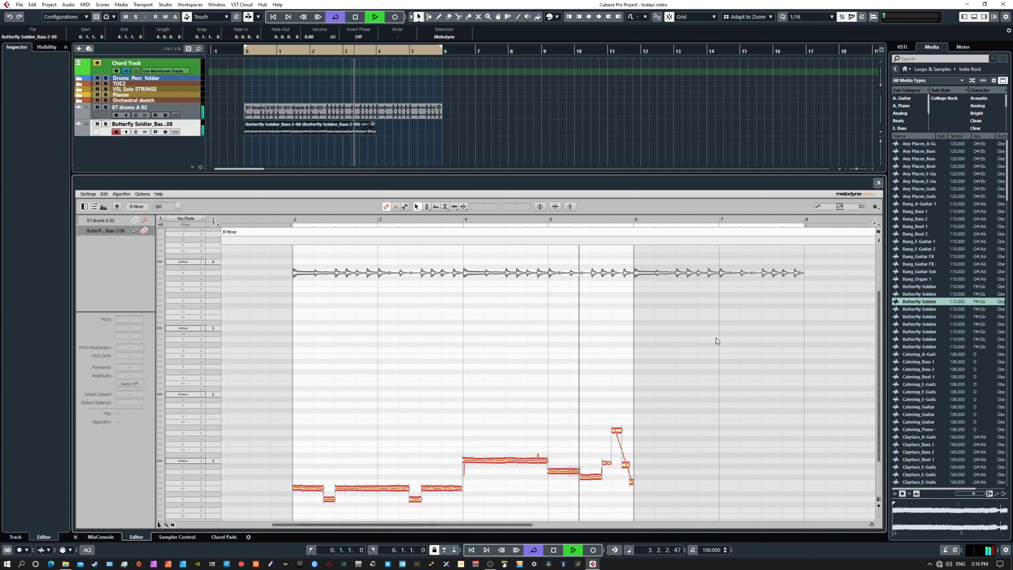
pyautogui.press('space')
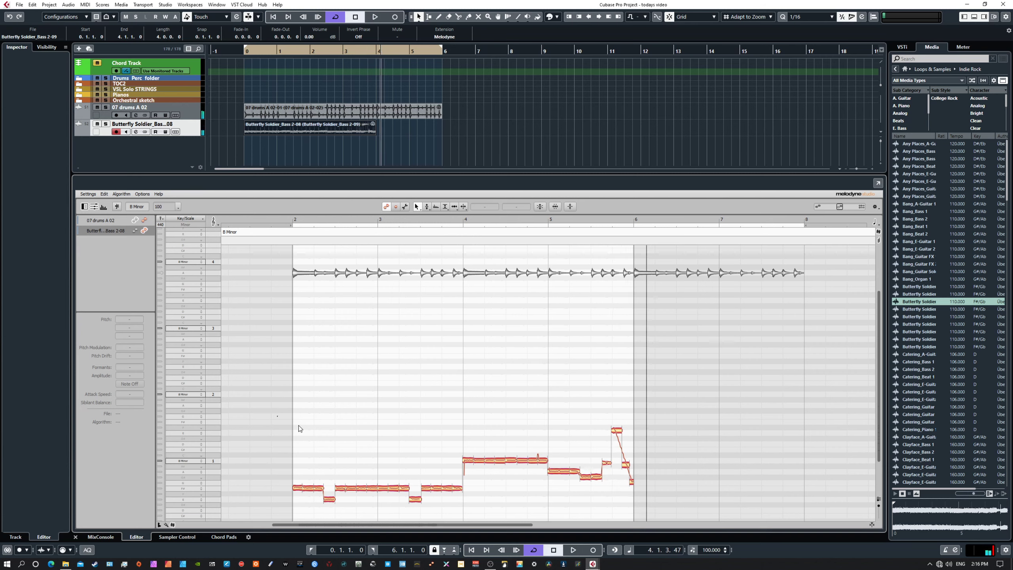
# Select all the bass notes and shift them slightly later with the Timing Tool.
pyautogui.moveTo(277, 416); pyautogui.dragTo(668, 517)
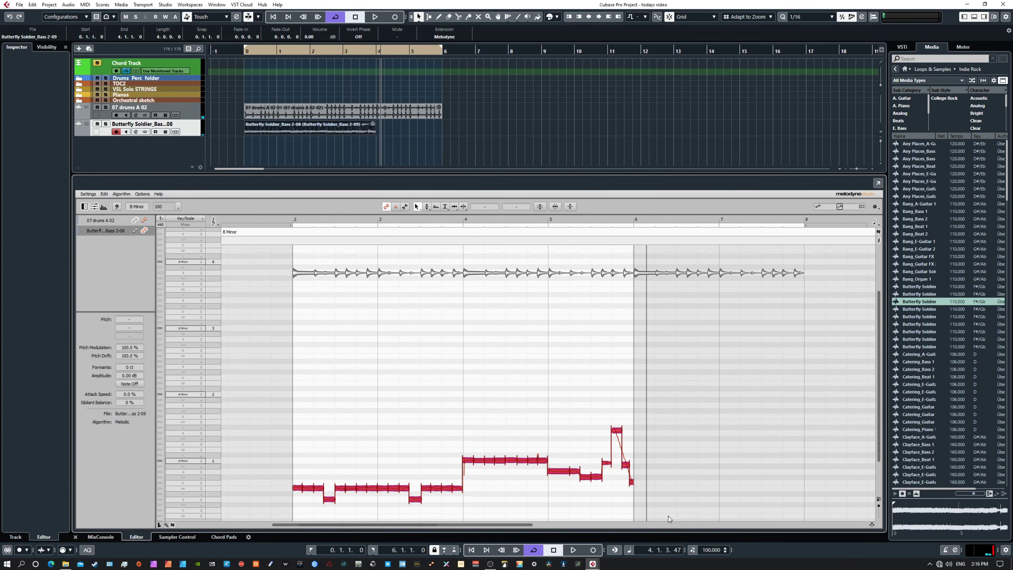
pyautogui.click(455, 207)
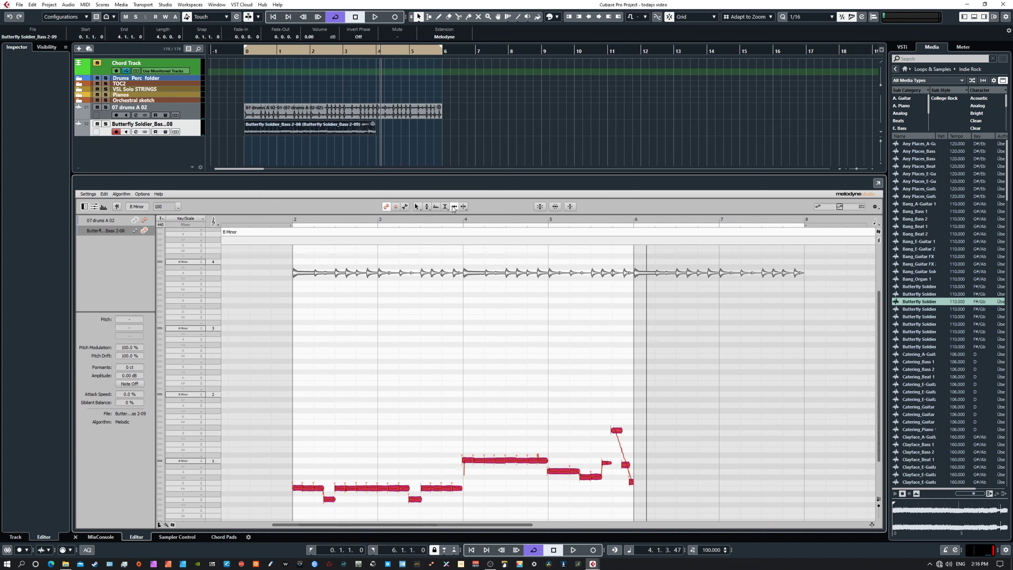
pyautogui.moveTo(513, 461); pyautogui.dragTo(514, 461)
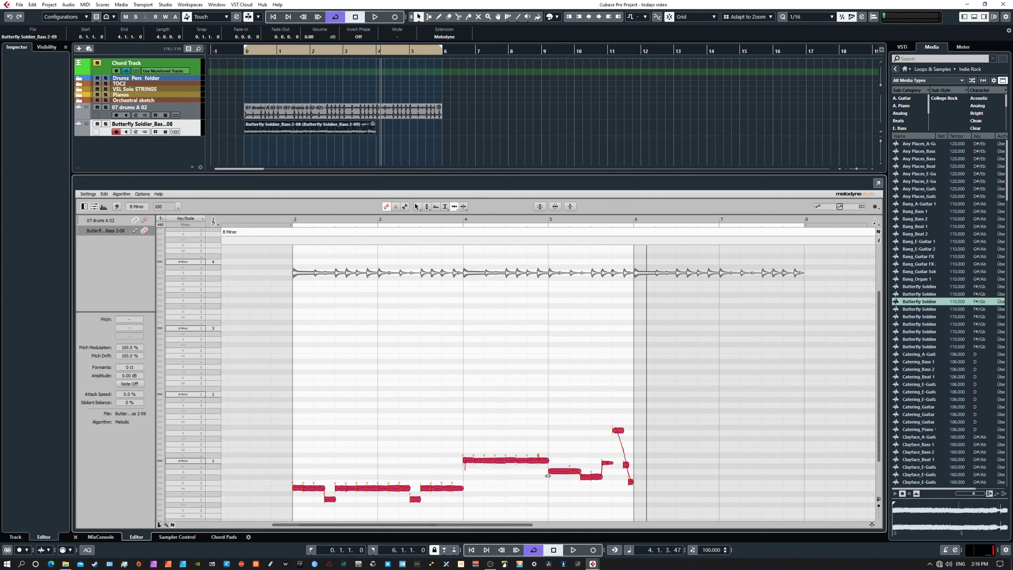
# Switch to the Main Tool and play the drum and bass loops together to check the bass timing.
pyautogui.click(415, 207)
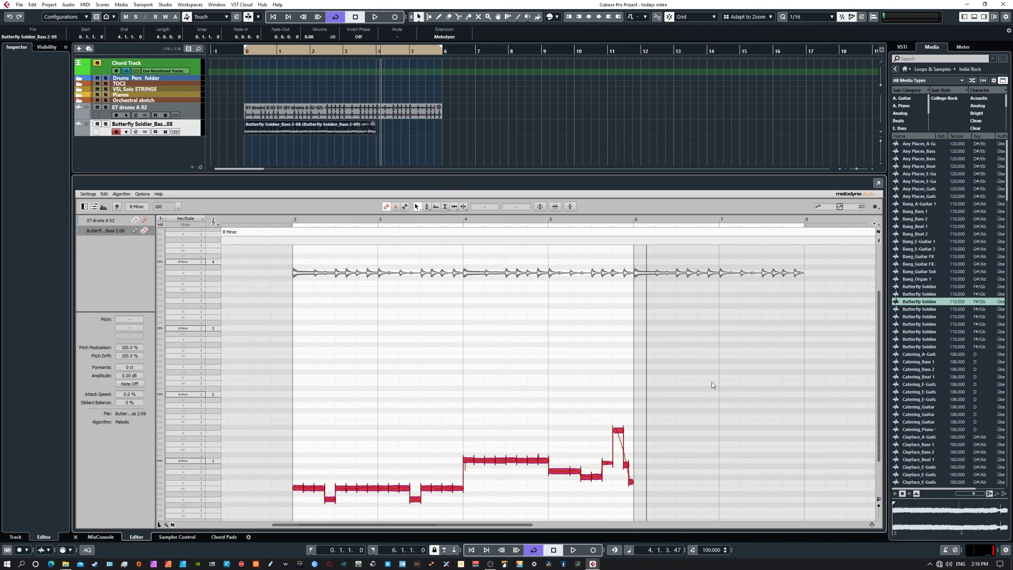
pyautogui.press('space')
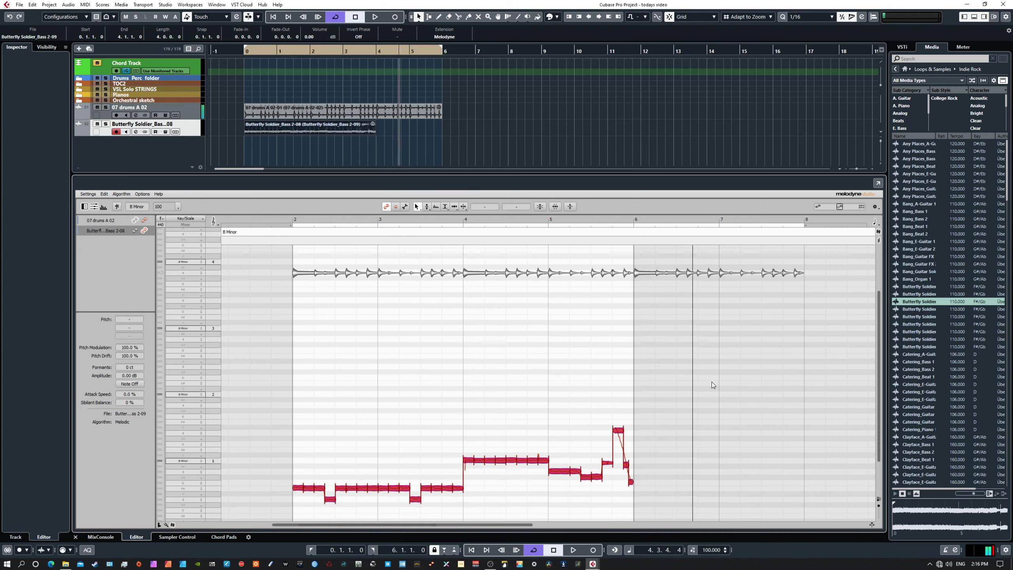
pyautogui.press('space')
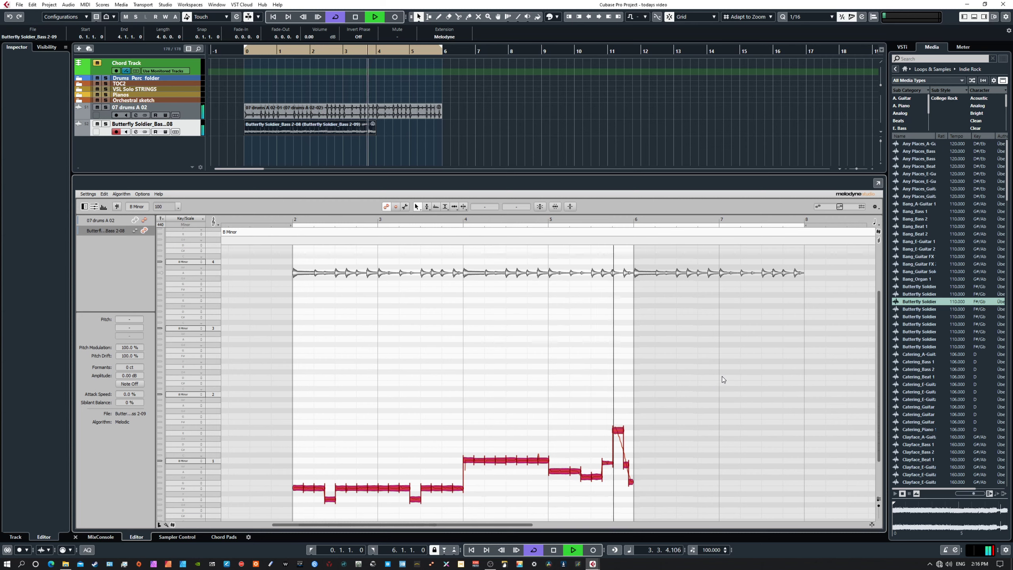
pyautogui.press('space')
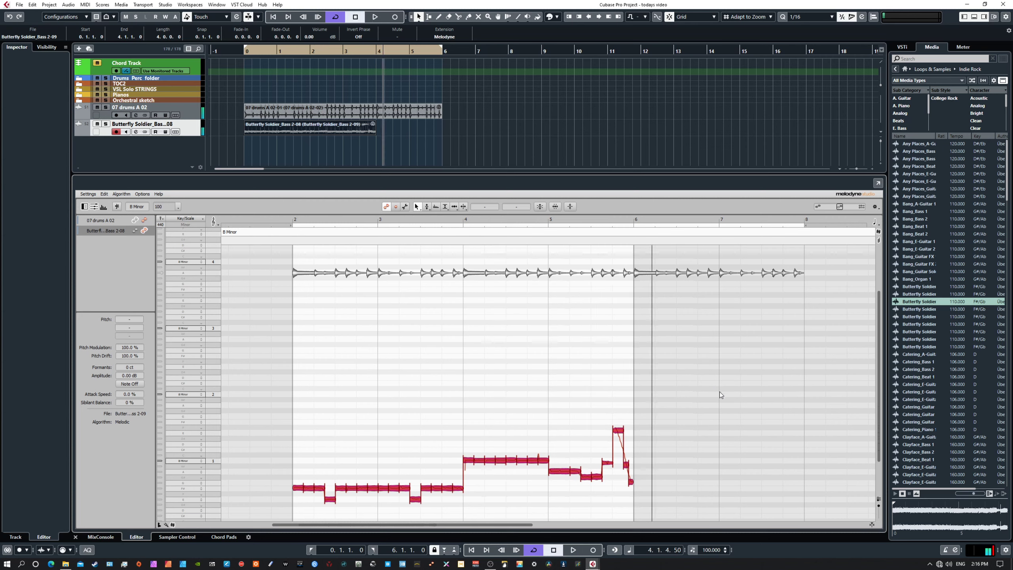
# Hide the key track and chord track above the bass notes and show both again.
pyautogui.scroll(-1, 720, 395)
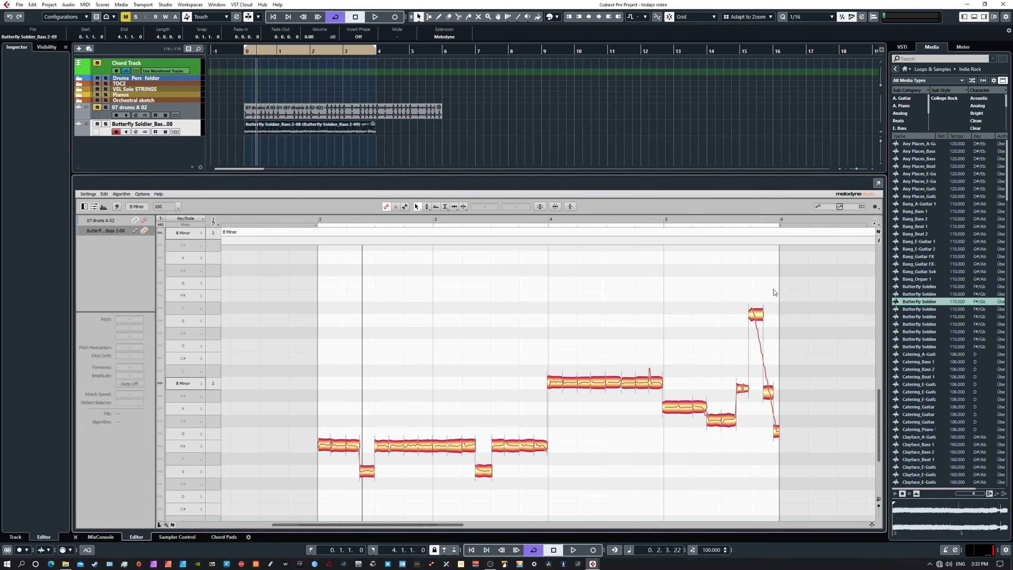
pyautogui.scroll(-1, 879, 233)
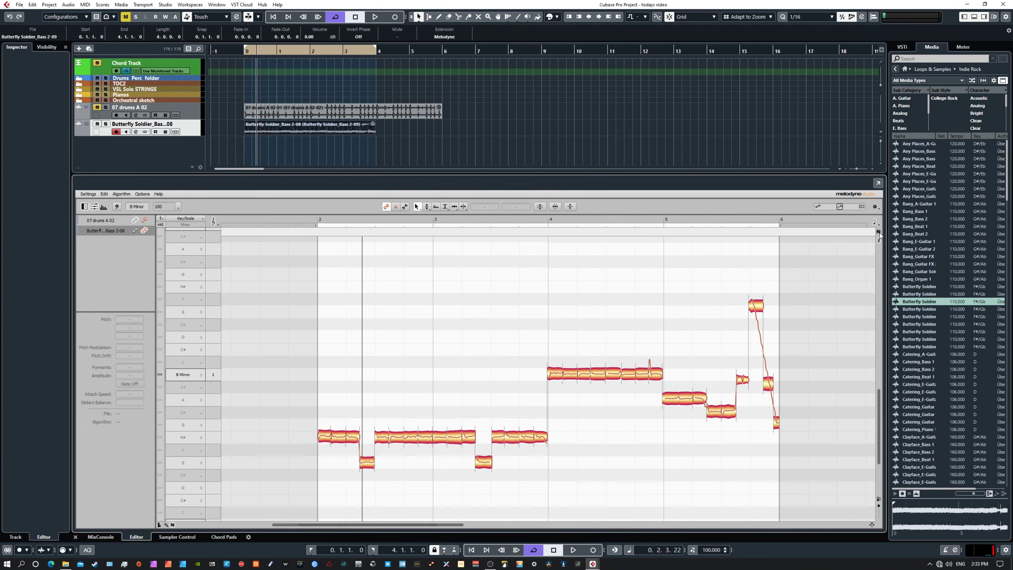
pyautogui.scroll(-1, 878, 239)
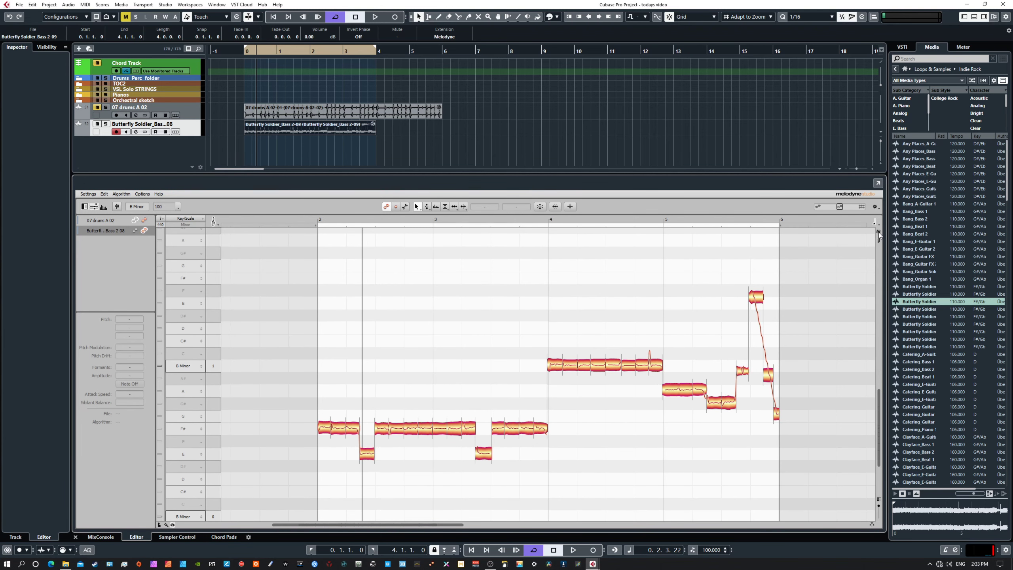
pyautogui.scroll(1, 879, 232)
pyautogui.scroll(1, 878, 242)
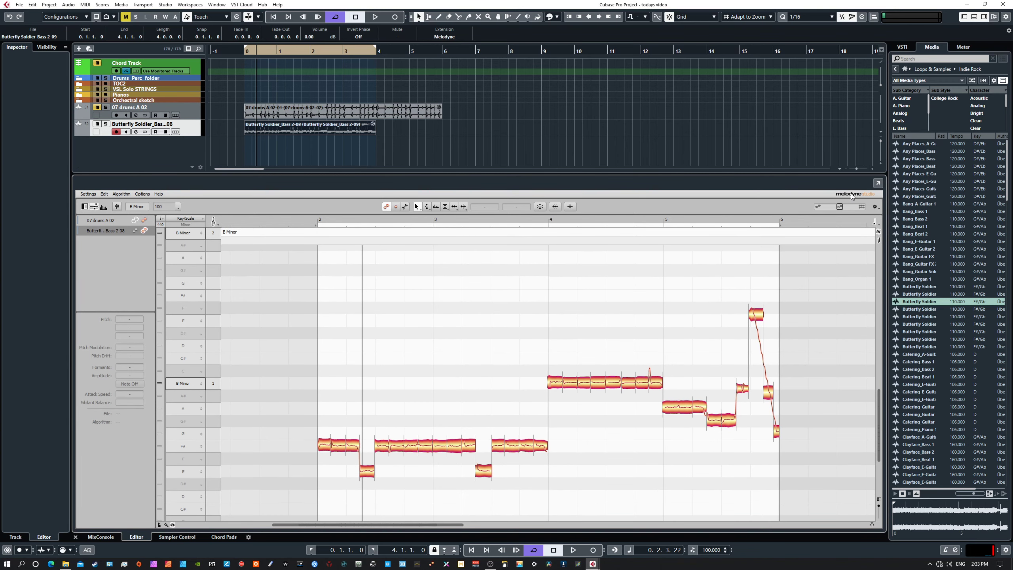
pyautogui.click(879, 233)
pyautogui.click(879, 242)
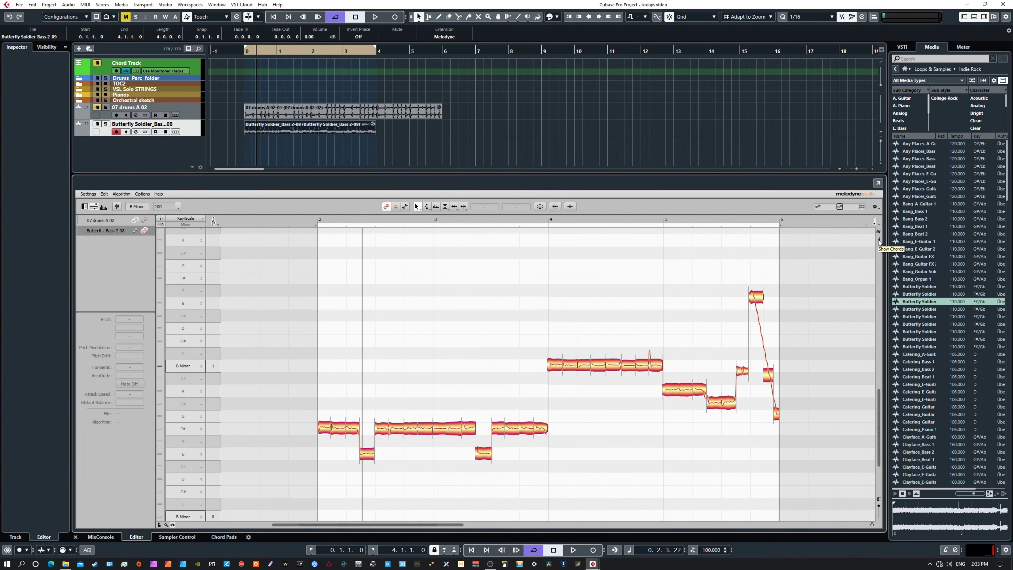
pyautogui.click(879, 233)
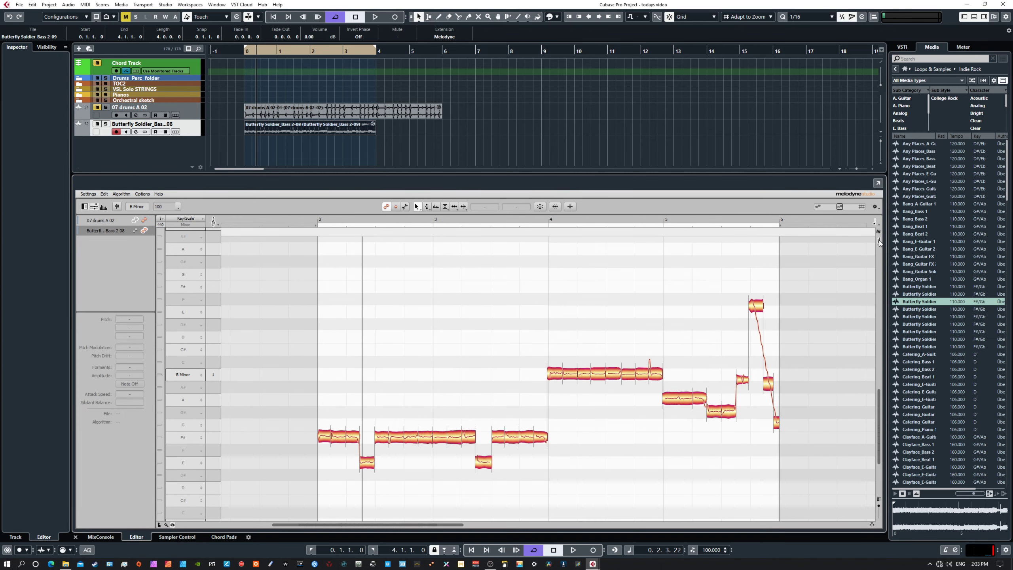
pyautogui.click(879, 241)
pyautogui.click(879, 241)
pyautogui.click(878, 232)
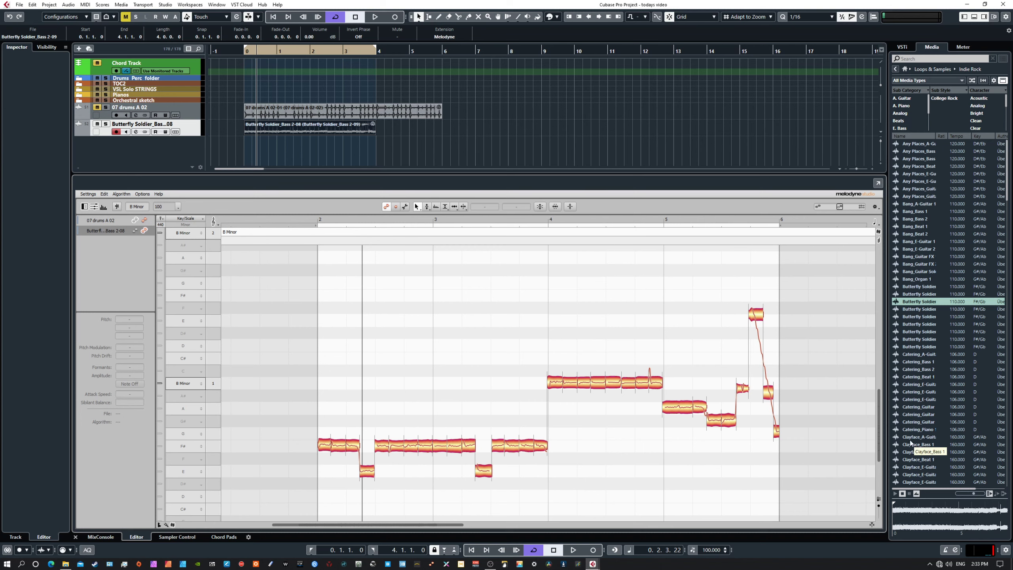
# Analyze the bass loop's chords in Melodyne's chord track and play the bass alone.
pyautogui.rightClick(303, 240)
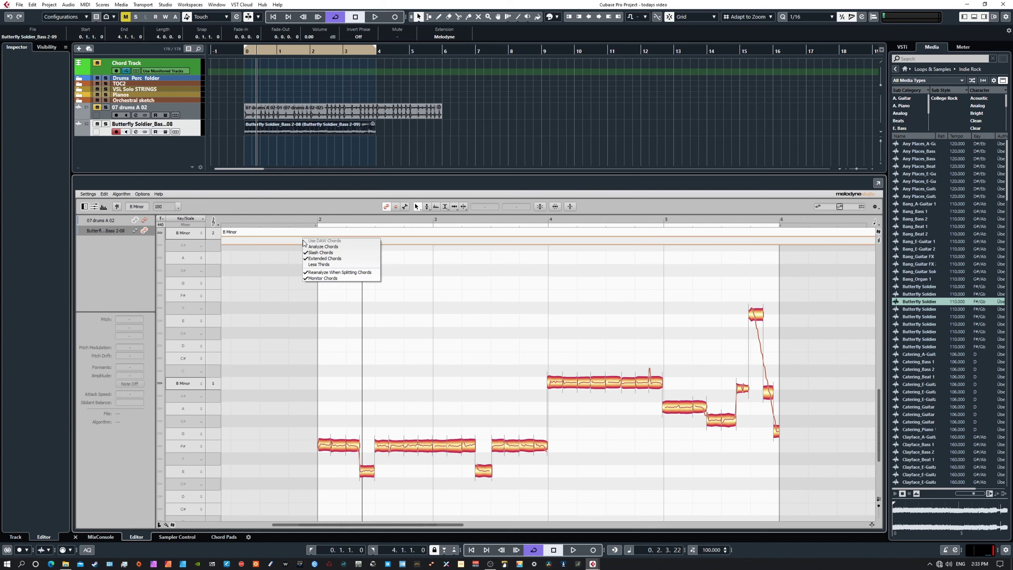
pyautogui.click(337, 246)
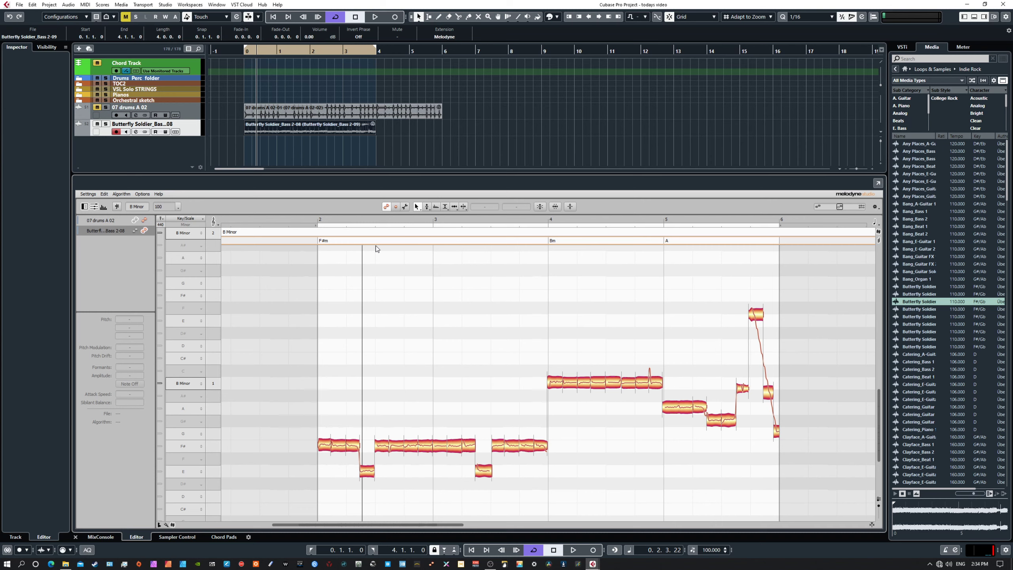
pyautogui.click(337, 423)
pyautogui.press('space')
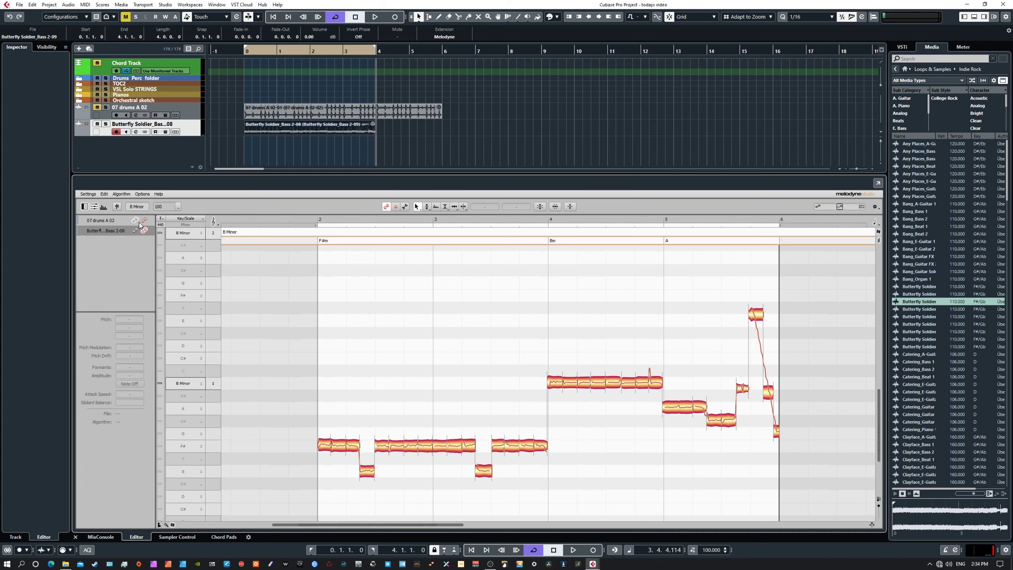
# Unmute the drum track and play the drum and bass loops together.
pyautogui.click(96, 108)
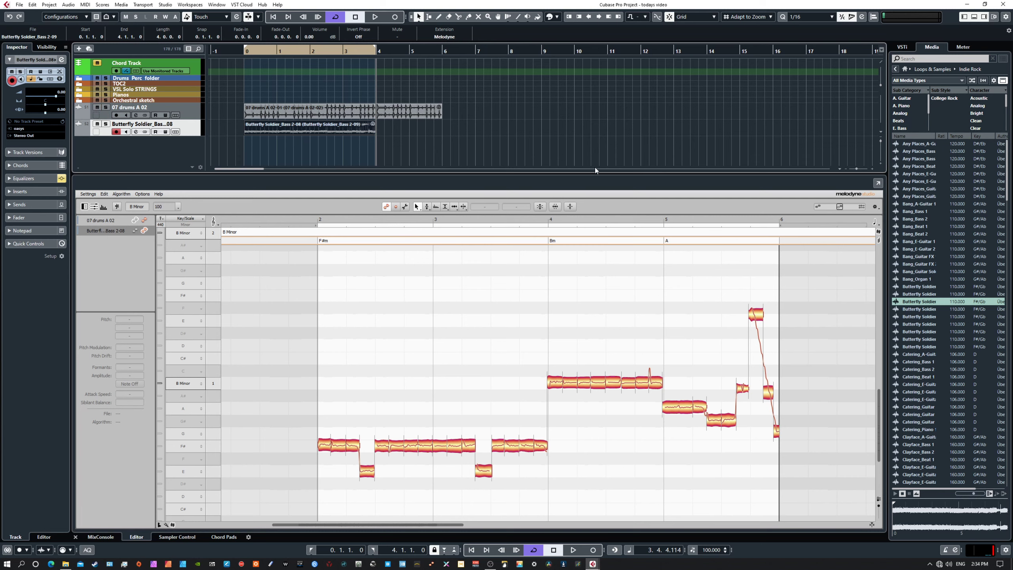
pyautogui.press('space')
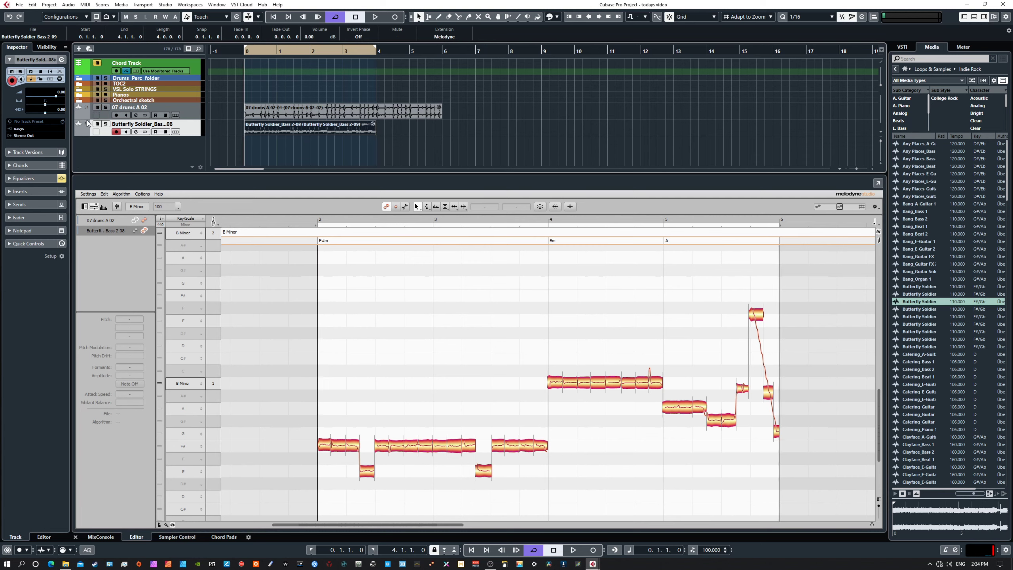
pyautogui.press('space')
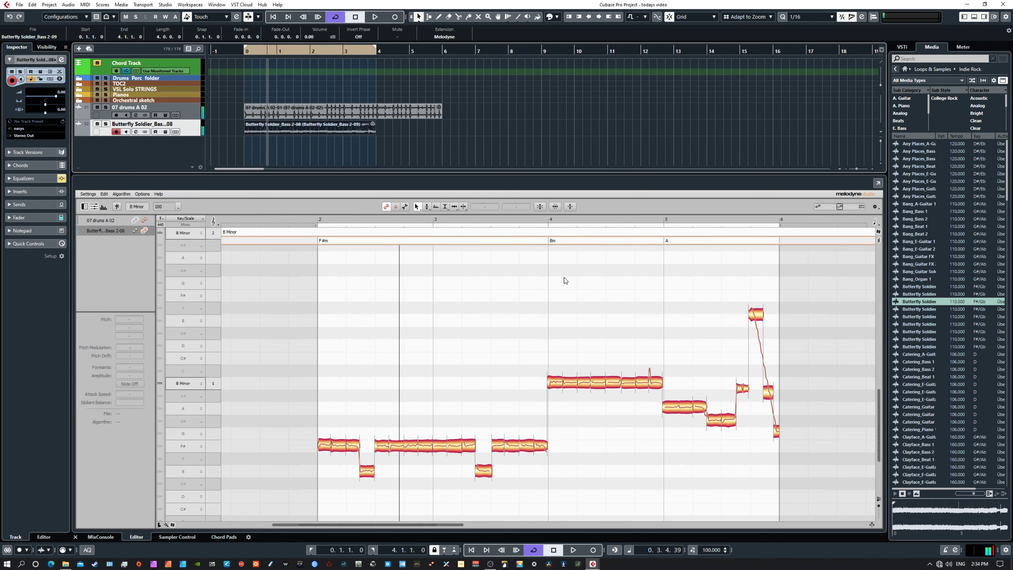
pyautogui.press('space')
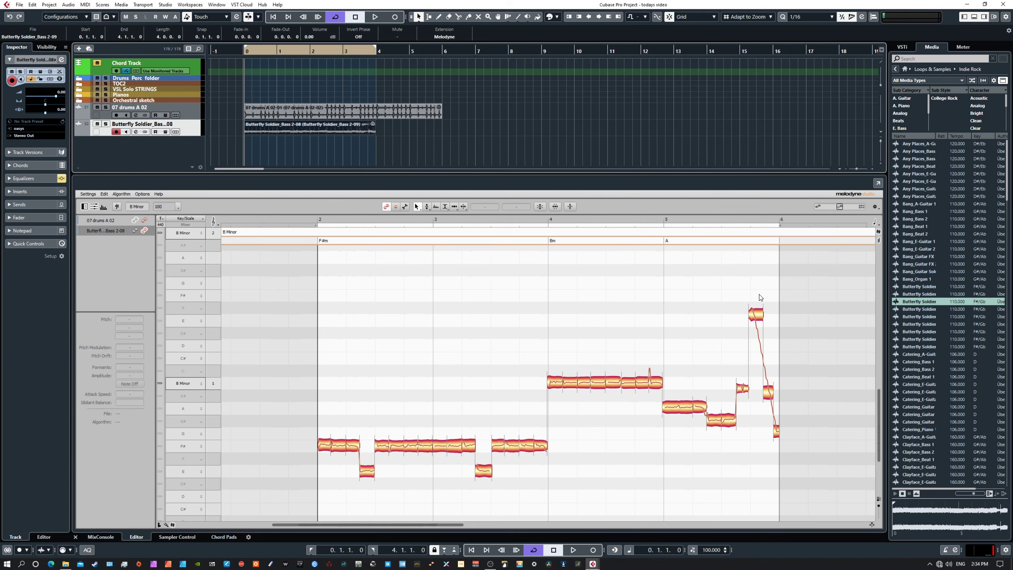
# Review Melodyne's pitch snap and scale display options without changing them.
pyautogui.click(214, 224)
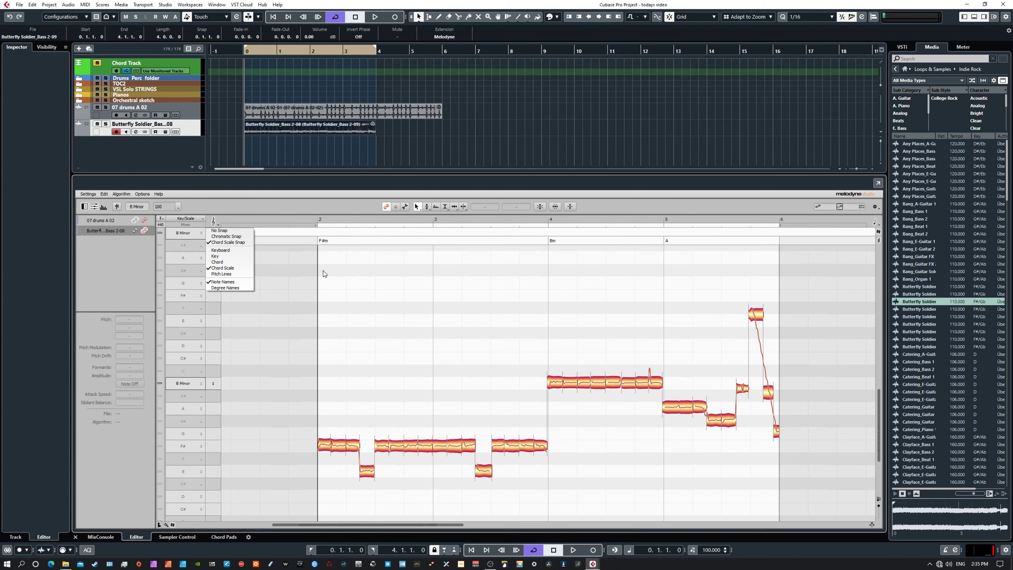
pyautogui.click(270, 205)
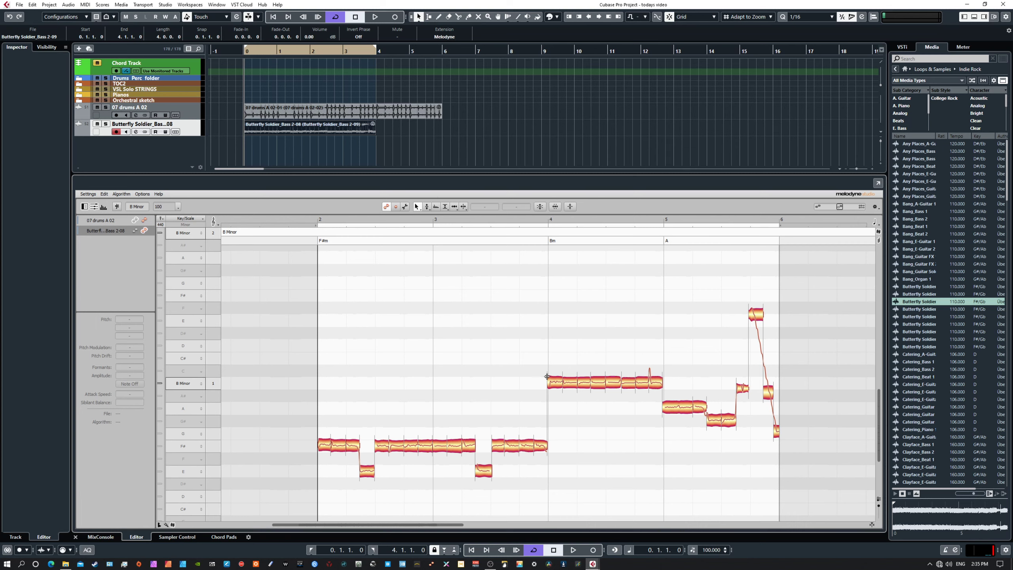
# With the Pitch Tool, try raising the last F#1 note before the Bm chord to A1 and an earlier one to G1.
pyautogui.click(543, 449)
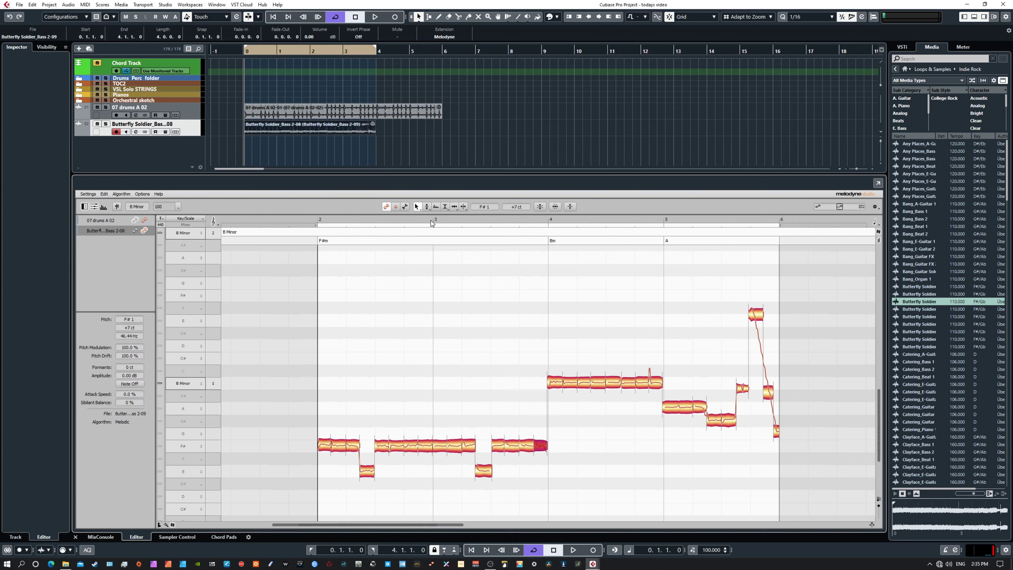
pyautogui.click(427, 206)
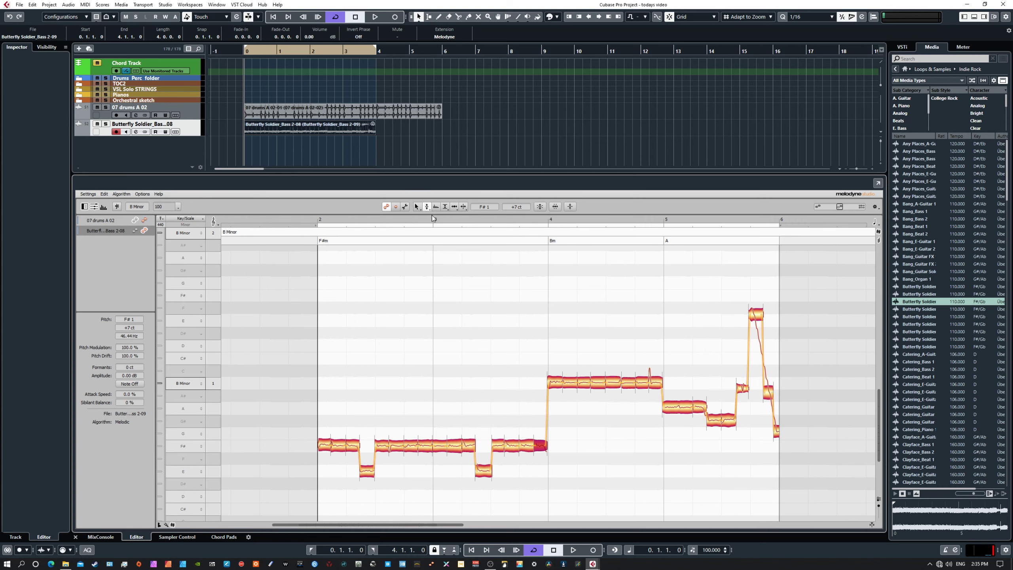
pyautogui.moveTo(541, 445); pyautogui.dragTo(549, 416)
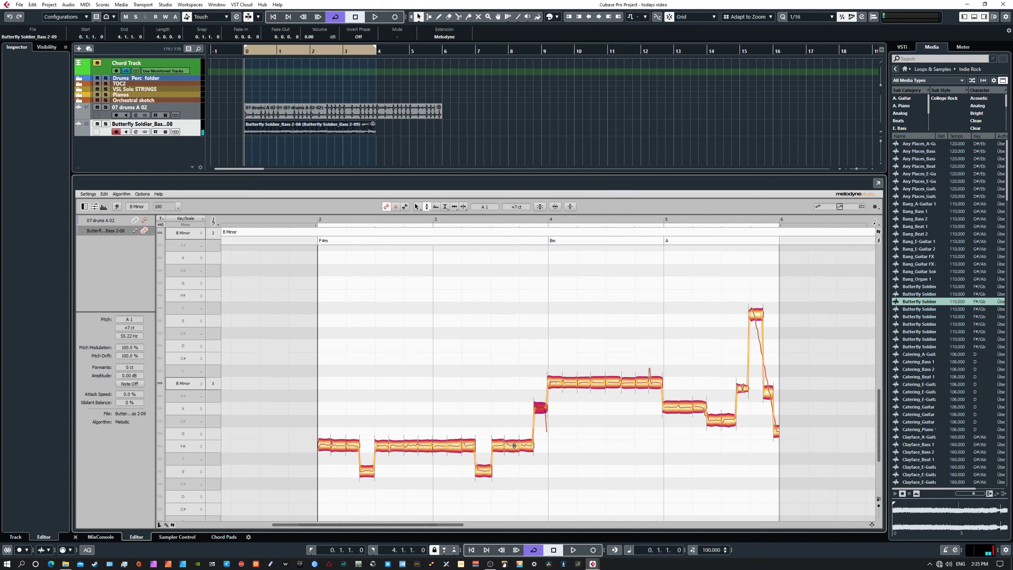
pyautogui.moveTo(514, 444); pyautogui.dragTo(520, 439)
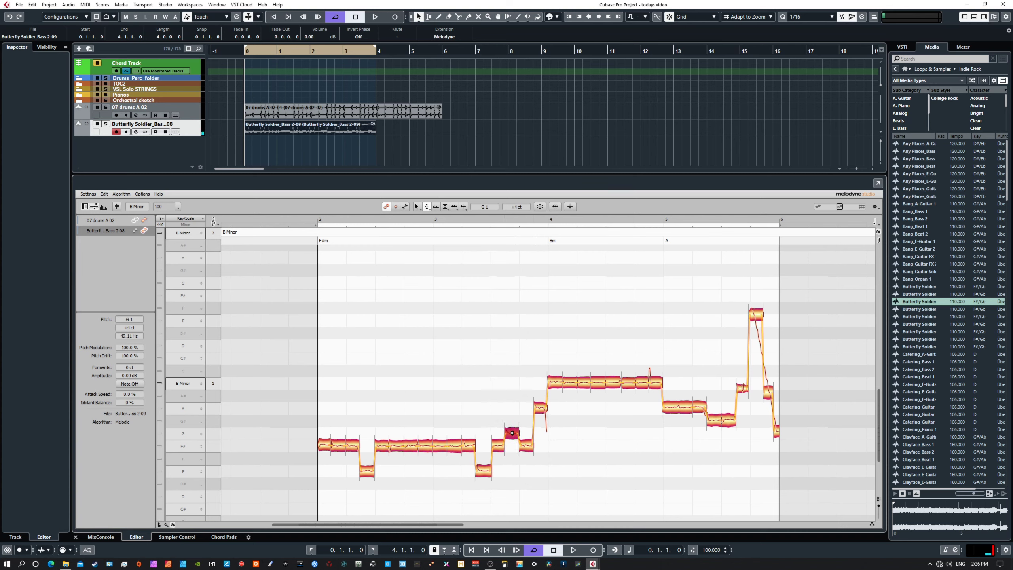
pyautogui.moveTo(512, 433); pyautogui.dragTo(545, 446)
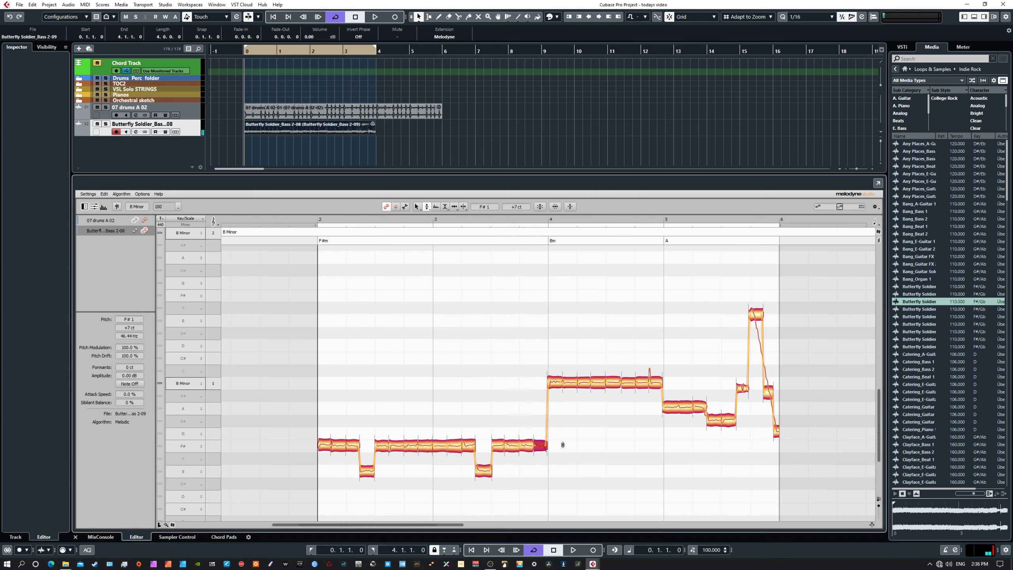
# Mute the drum track during playback, then stop and return the playhead to the start of the loop.
pyautogui.press('space')
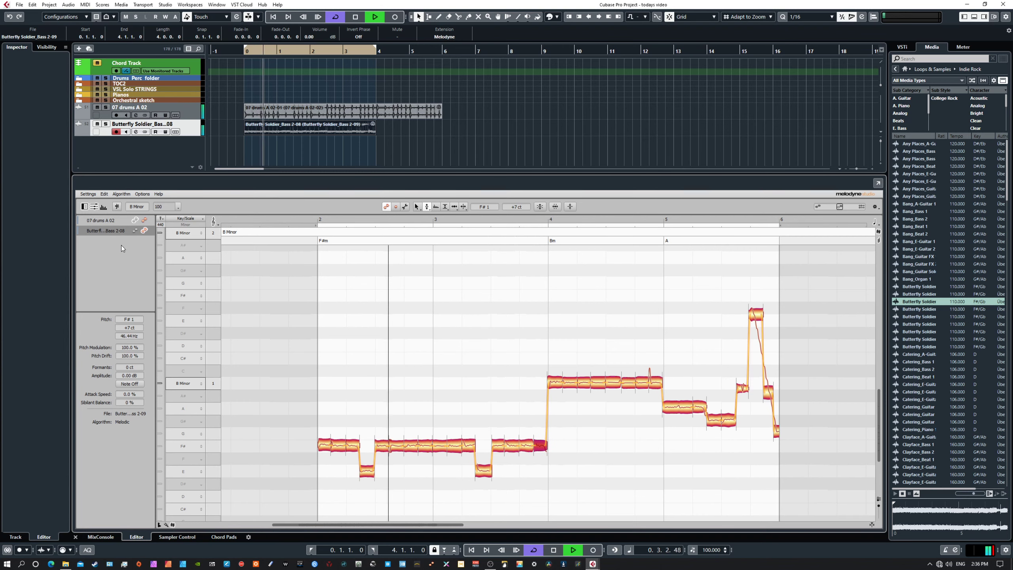
pyautogui.click(97, 107)
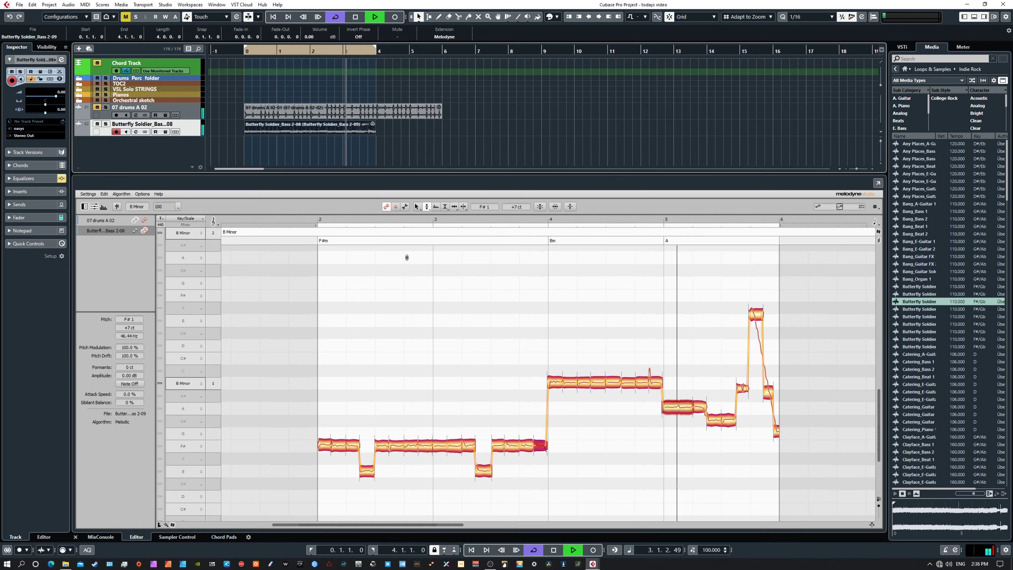
pyautogui.press('space')
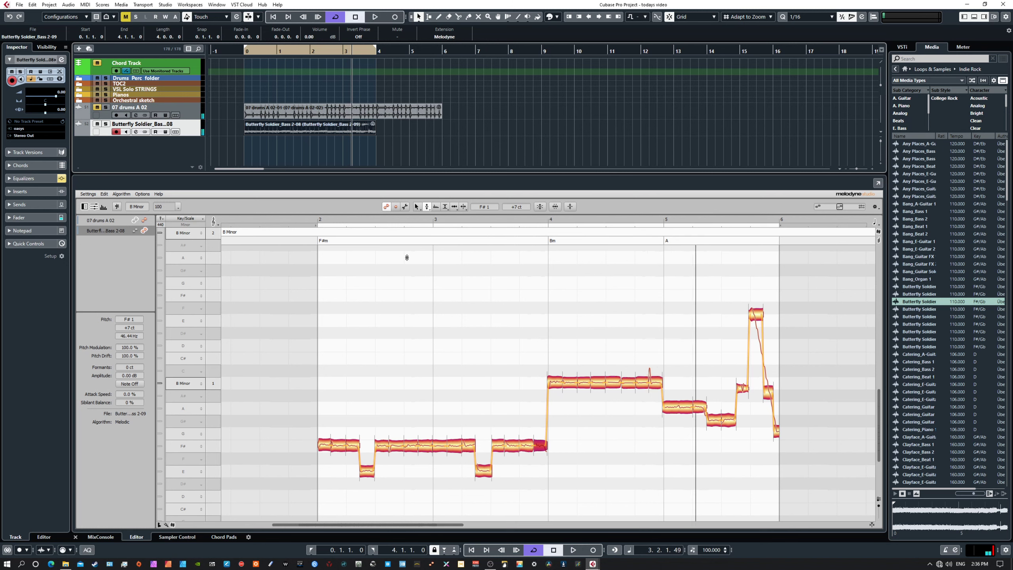
pyautogui.press('KP_1')
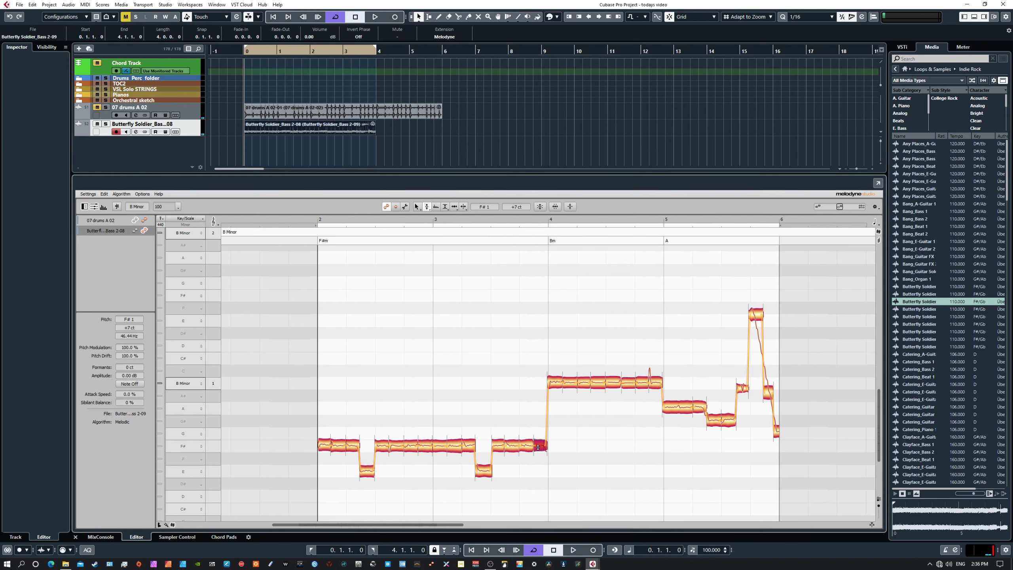
# Raise the last bass note before the Bm chord to A1 and the note before it to G1, and play the result.
pyautogui.moveTo(536, 437); pyautogui.dragTo(536, 401)
pyautogui.moveTo(513, 446); pyautogui.dragTo(531, 431)
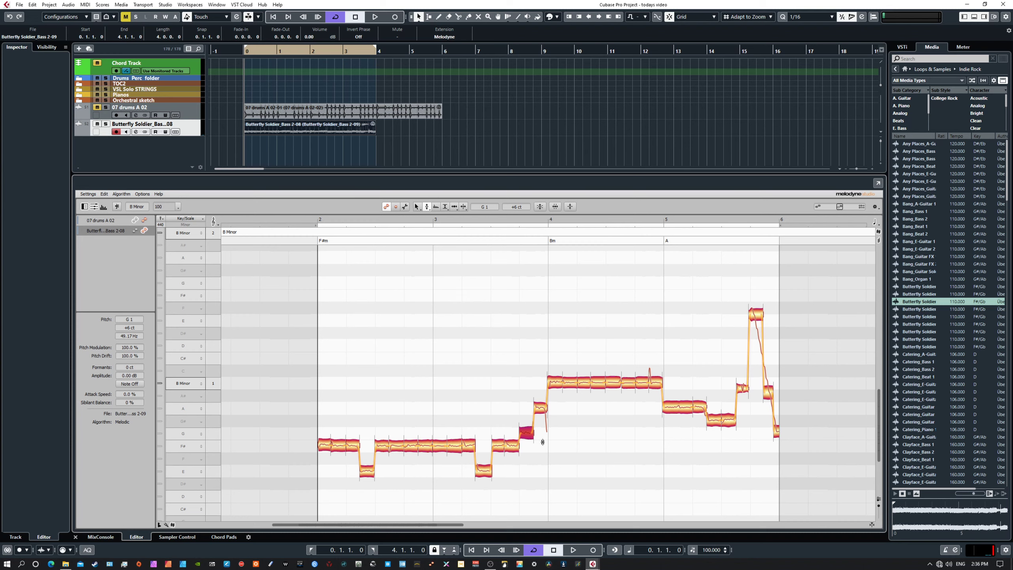
pyautogui.press('space')
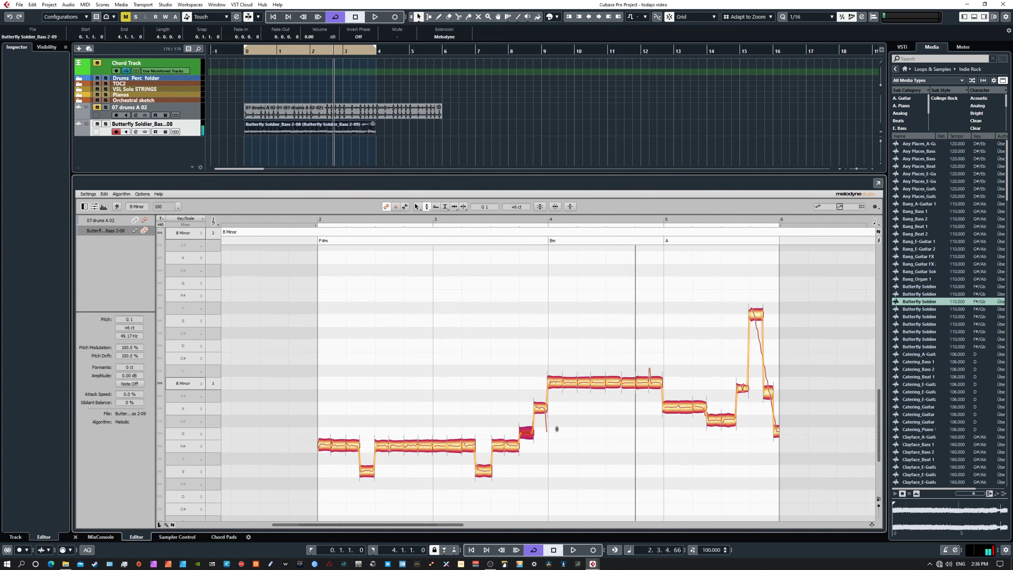
pyautogui.press('space')
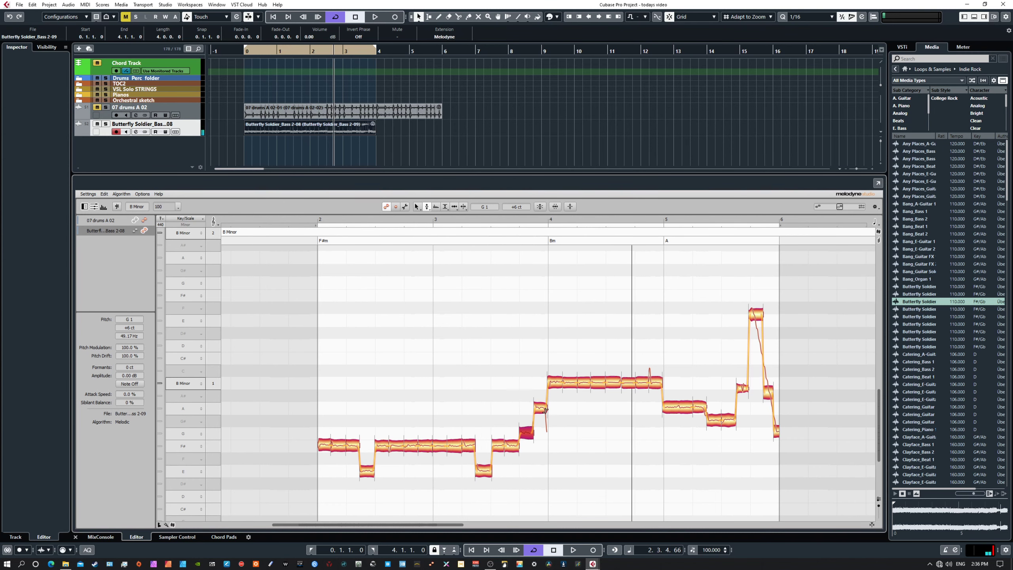
# Raise the last bass note before the Bm chord to C#2 and play the bass line.
pyautogui.moveTo(546, 410); pyautogui.dragTo(550, 359)
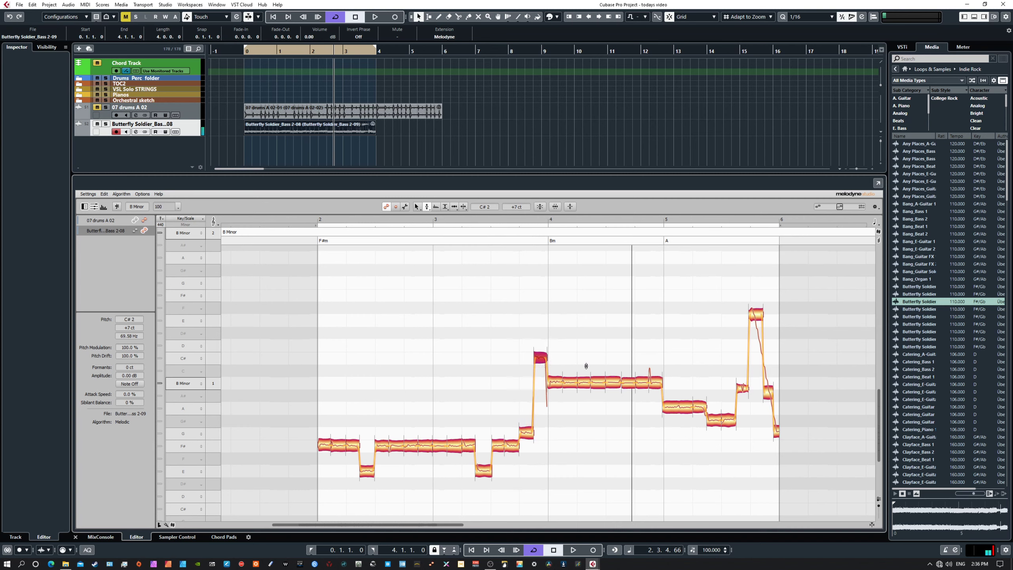
pyautogui.press('space')
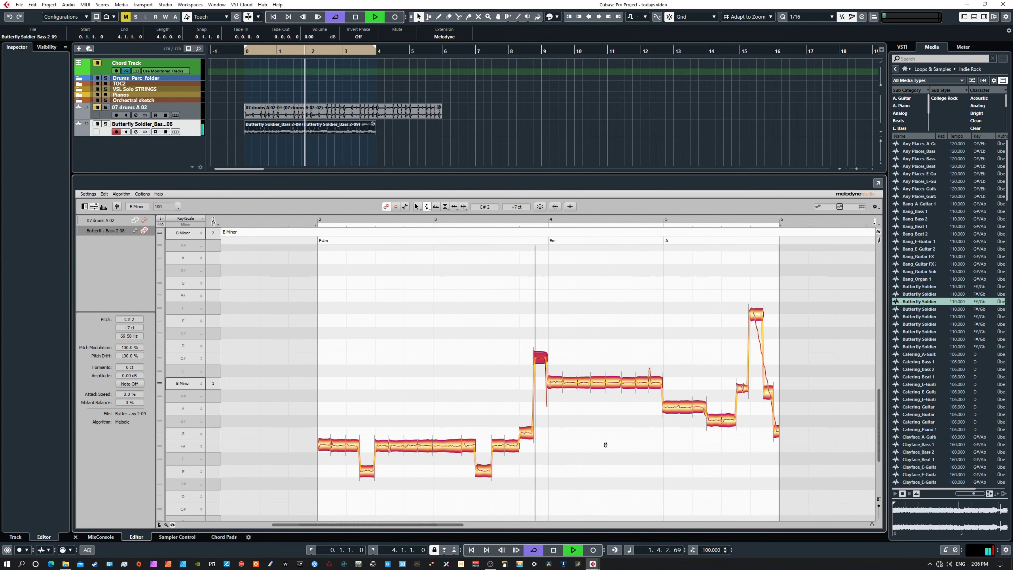
pyautogui.press('space')
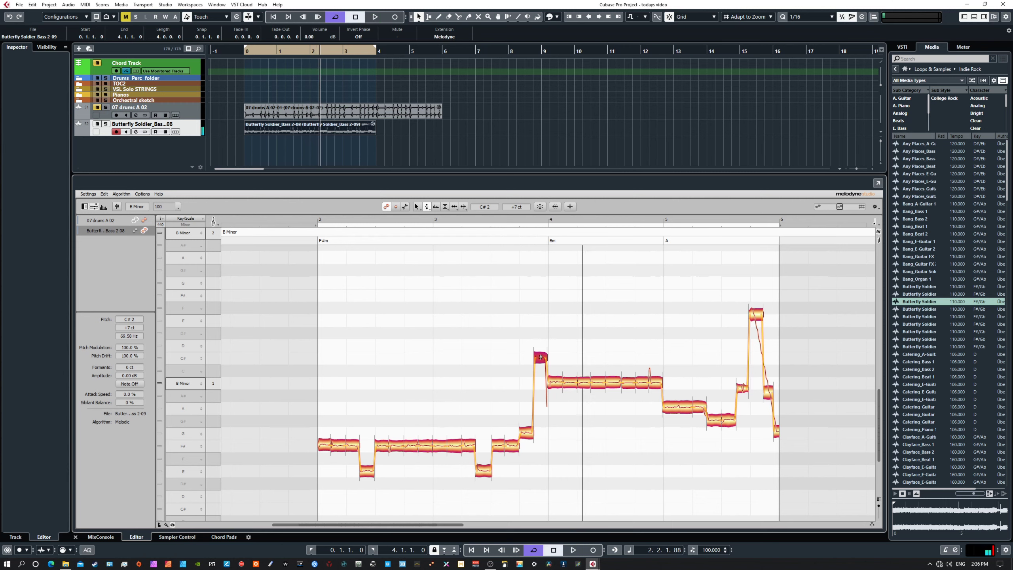
# With the Formant Tool, lower the formants of the C#2 note before the Bm chord to -32 ct and play the bass line.
pyautogui.moveTo(541, 357)
pyautogui.mouseDown()
pyautogui.moveTo(543, 325)
pyautogui.moveTo(541, 405)
pyautogui.moveTo(541, 357)
pyautogui.mouseUp()
pyautogui.click(436, 206)
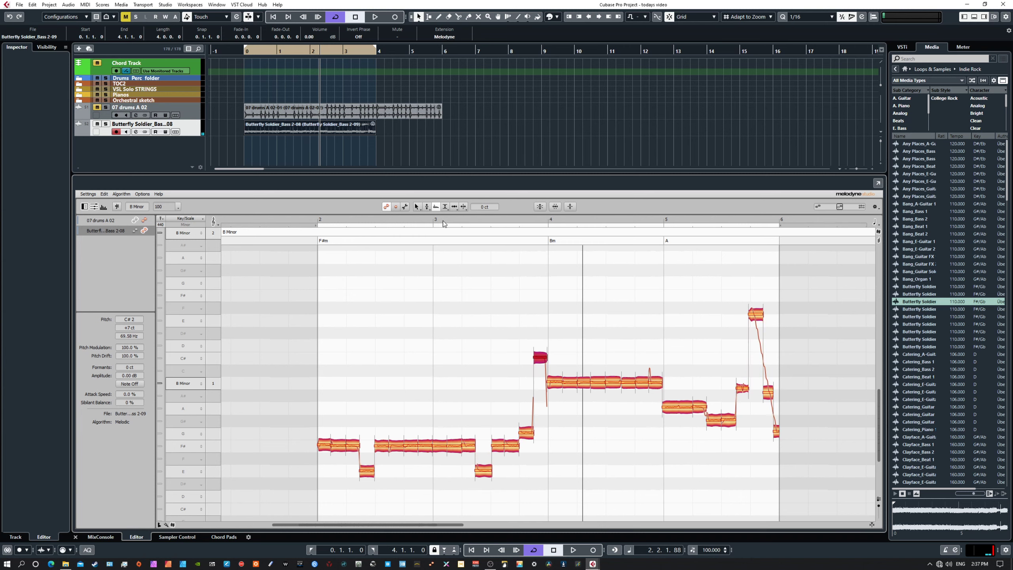
pyautogui.moveTo(540, 357); pyautogui.dragTo(540, 360)
pyautogui.press('space')
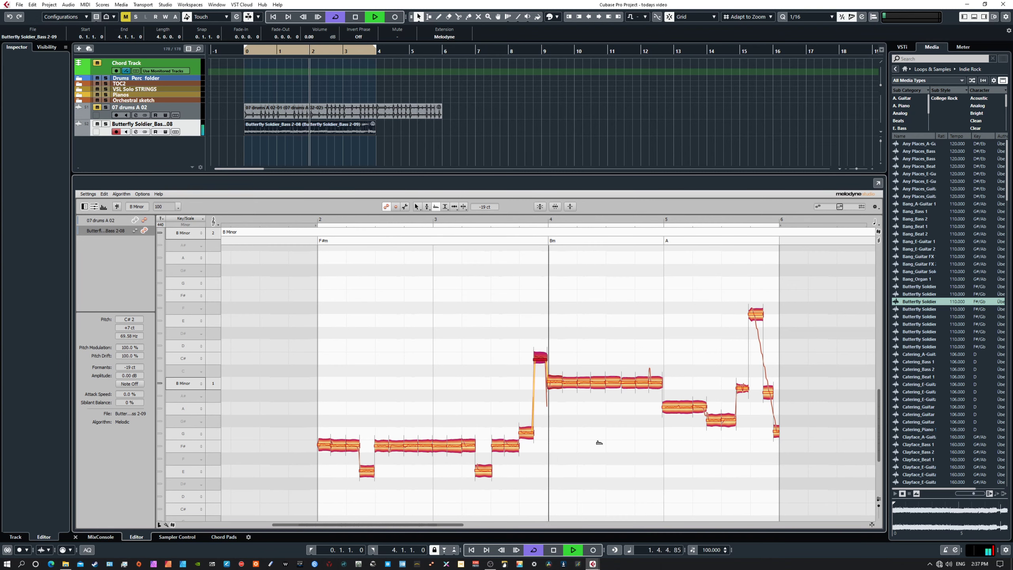
pyautogui.press('space')
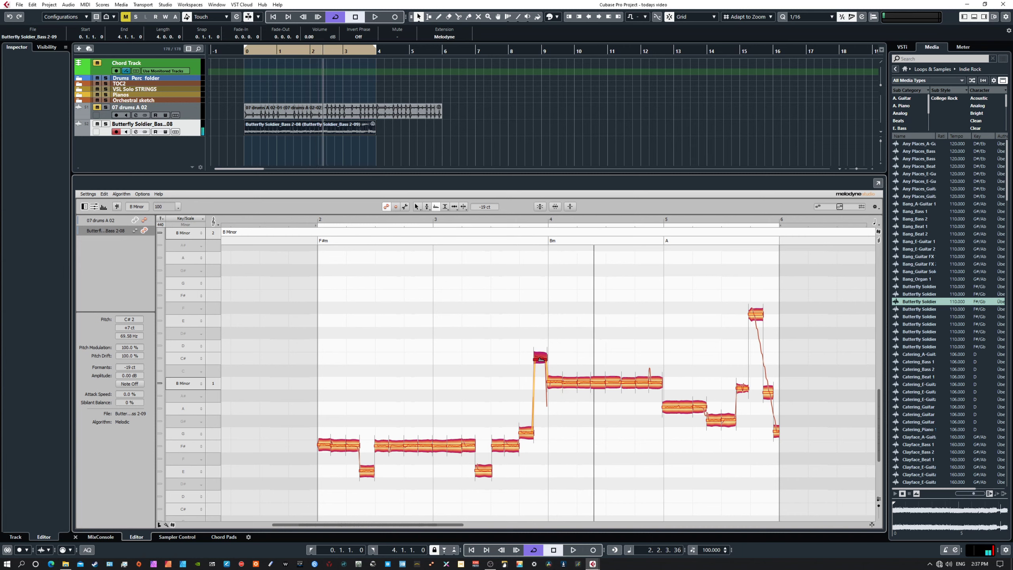
pyautogui.moveTo(542, 359); pyautogui.dragTo(541, 362)
pyautogui.press('space')
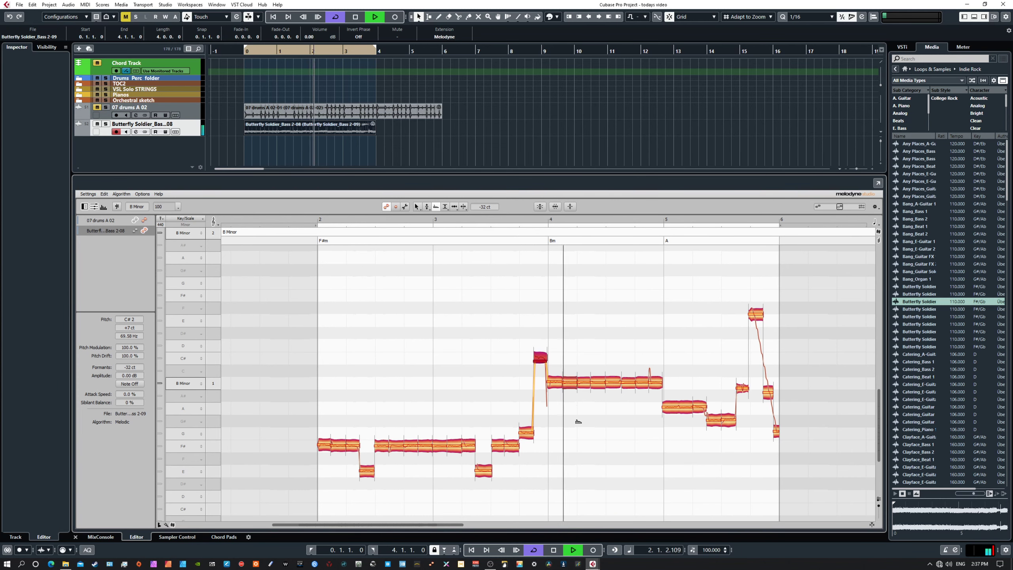
pyautogui.press('space')
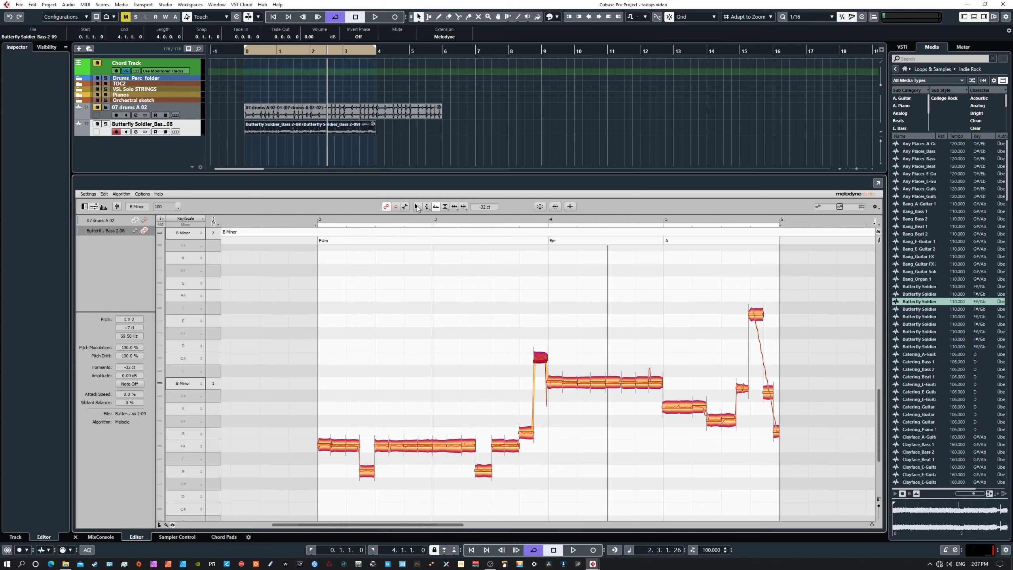
# With the Main Tool, raise the F#1 note just after bar 3 to A1 and play the bass line from the start.
pyautogui.click(416, 206)
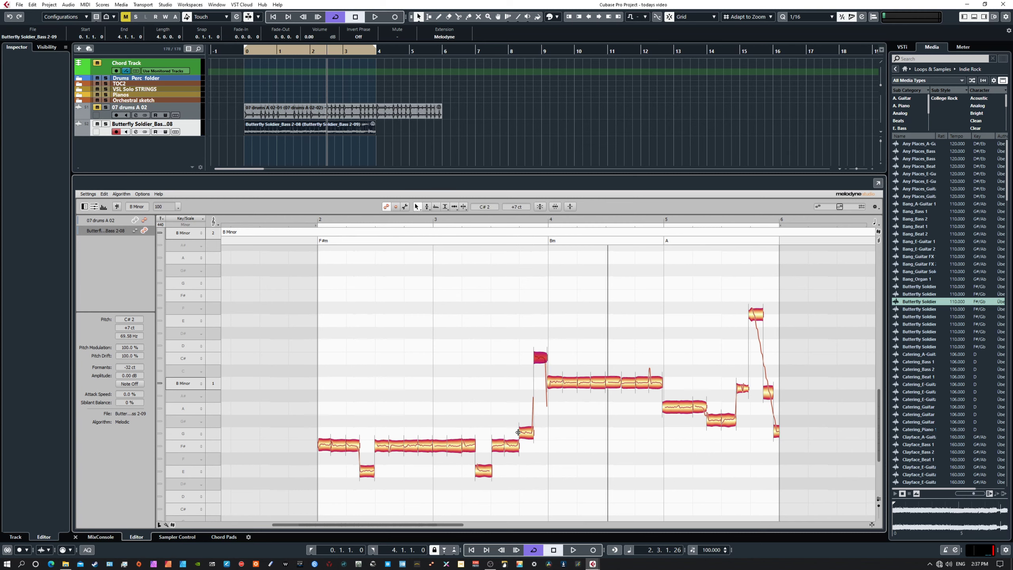
pyautogui.click(511, 448)
pyautogui.click(456, 447)
pyautogui.moveTo(456, 447); pyautogui.dragTo(456, 408)
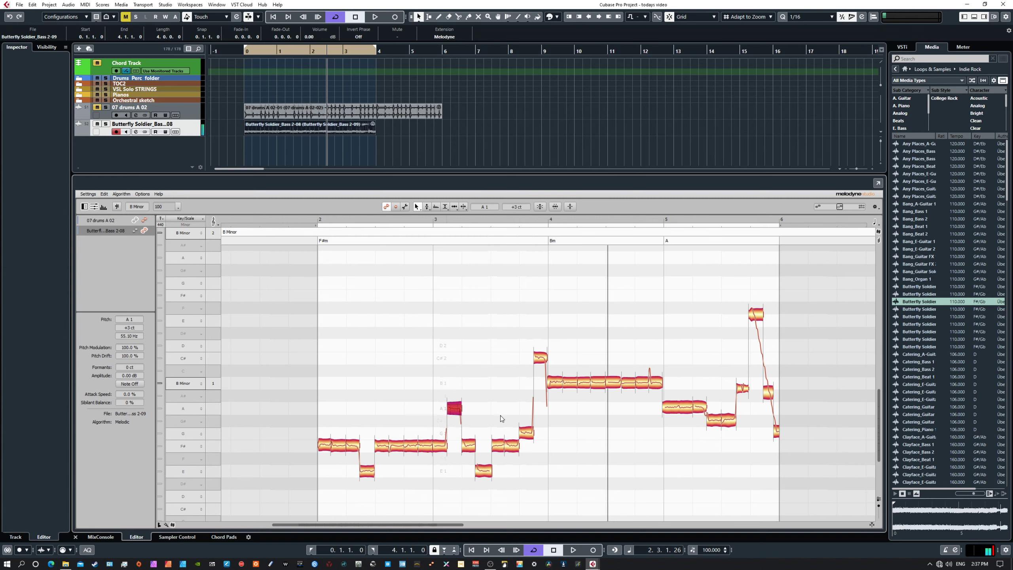
pyautogui.press('space')
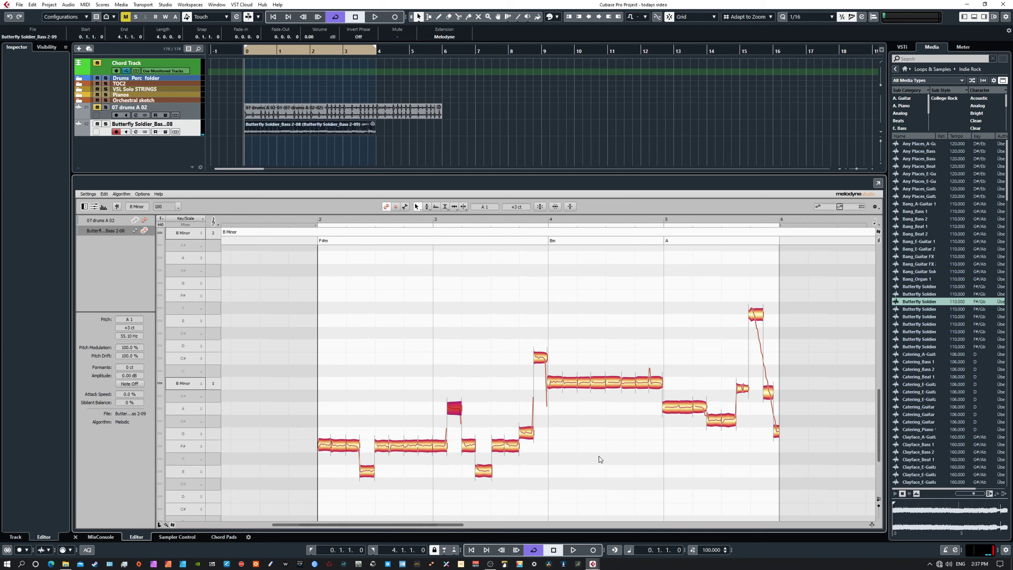
pyautogui.press('space')
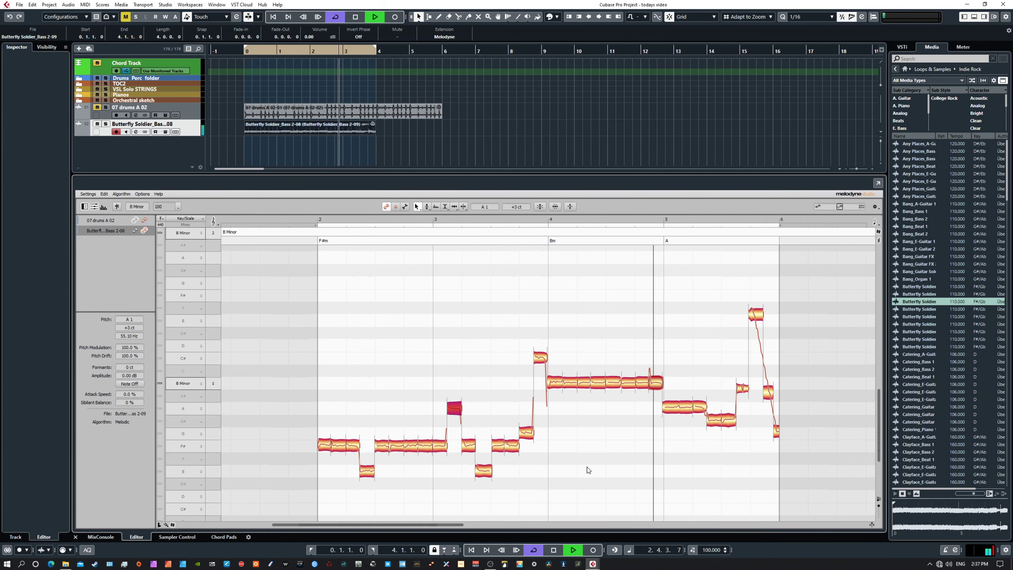
pyautogui.press('space')
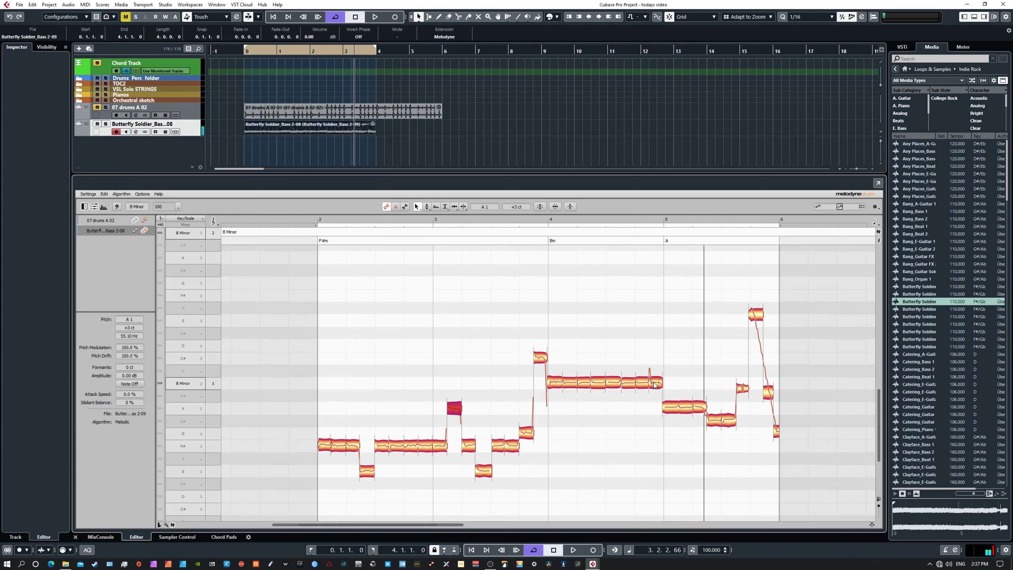
# Raise the last bass note before the A chord to C#2 and play the result.
pyautogui.click(654, 384)
pyautogui.moveTo(655, 384); pyautogui.dragTo(655, 358)
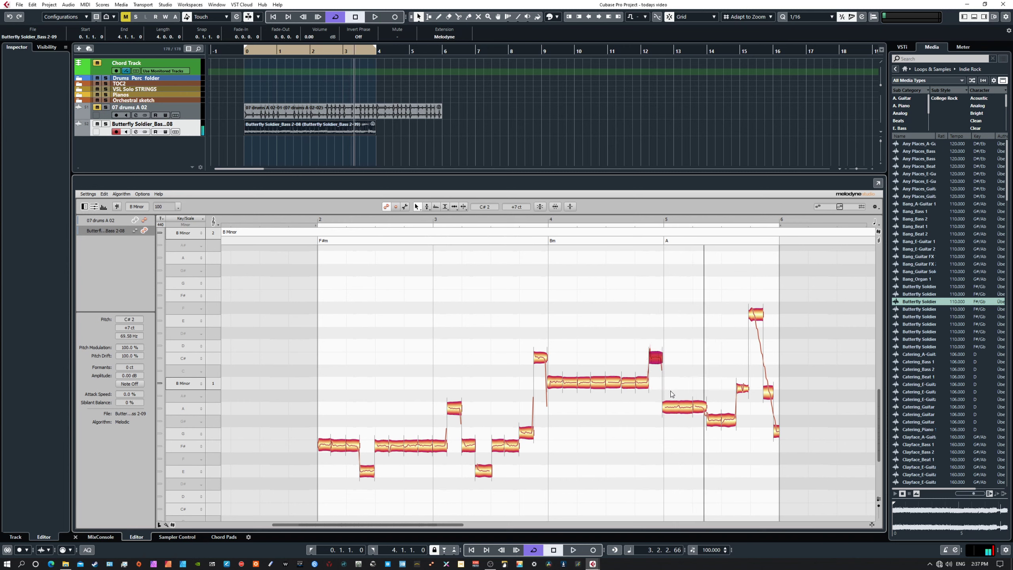
pyautogui.press('space')
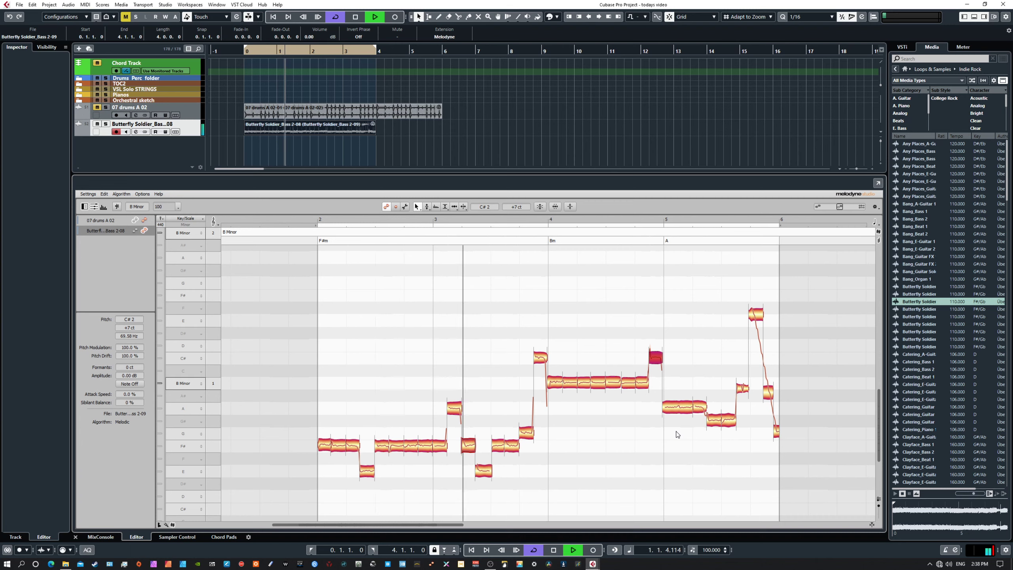
pyautogui.press('space')
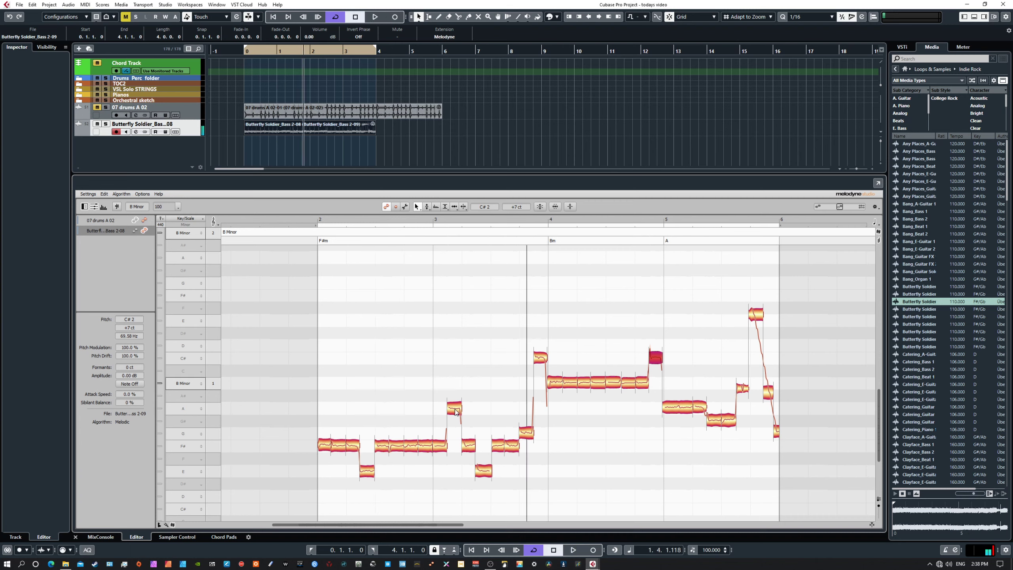
# Try lowering the formants of the A1 note after bar 3 to -22 ct and play the bass line.
pyautogui.click(456, 411)
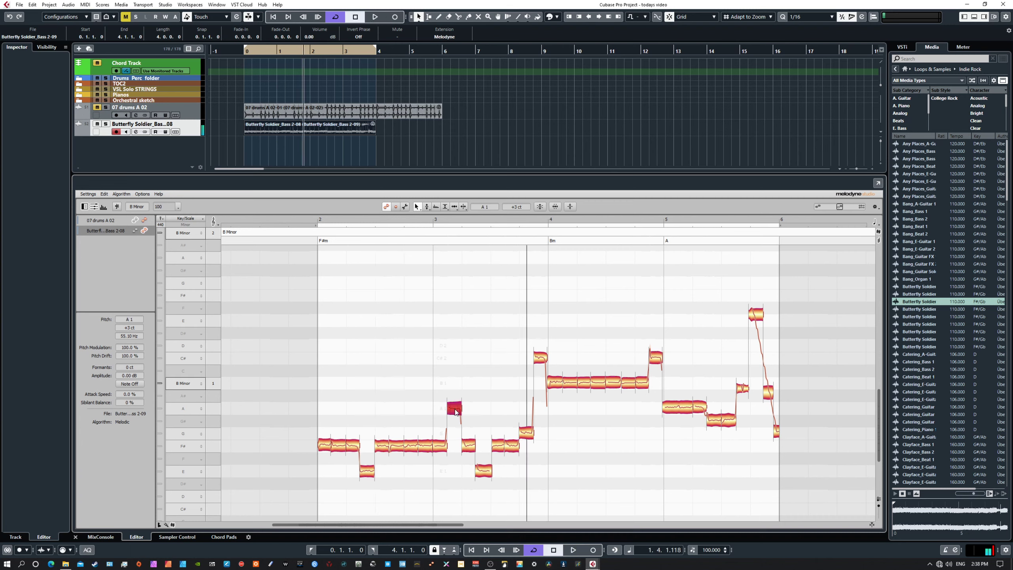
pyautogui.click(436, 207)
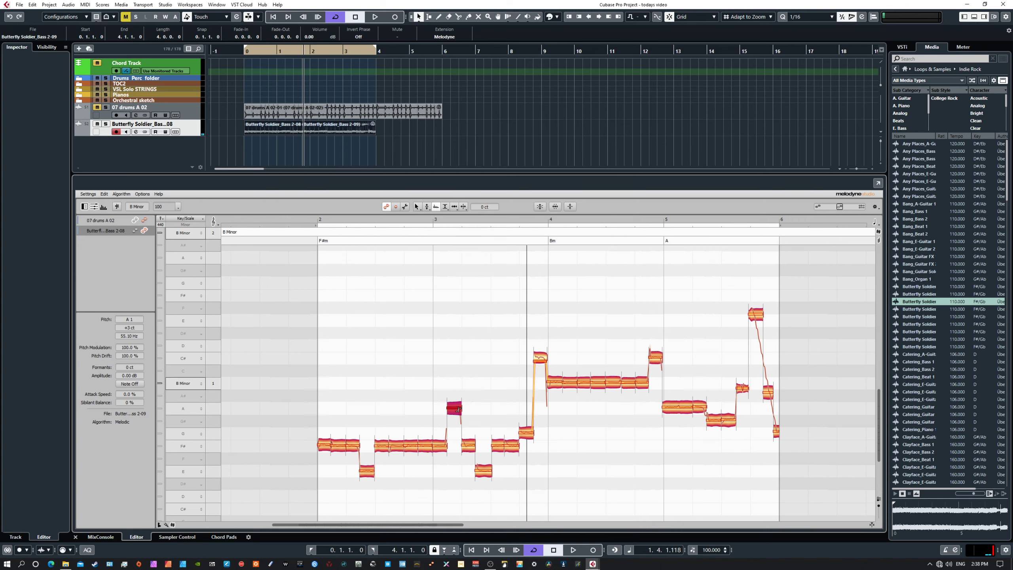
pyautogui.moveTo(454, 408); pyautogui.dragTo(452, 411)
pyautogui.press('space')
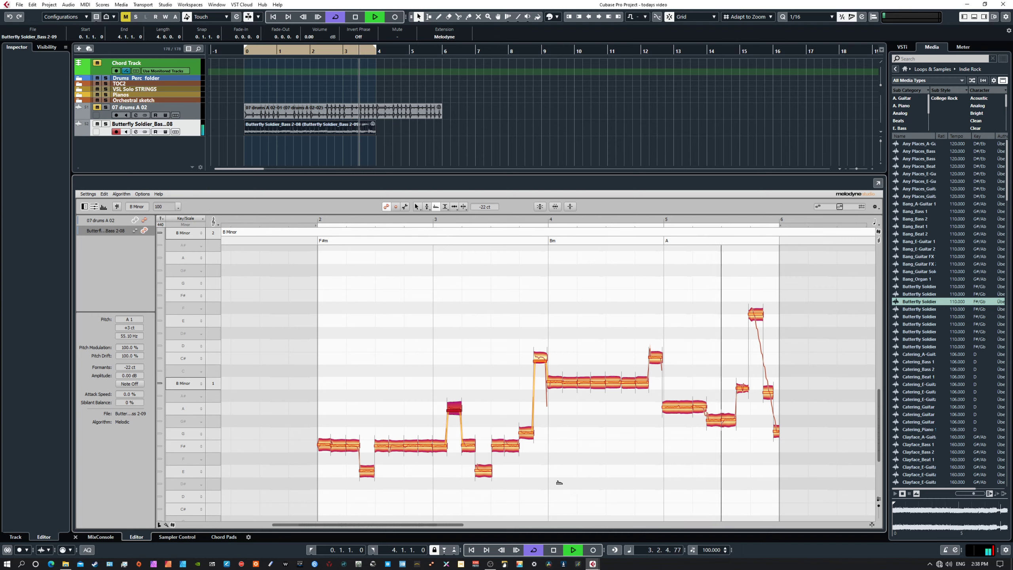
pyautogui.click(417, 208)
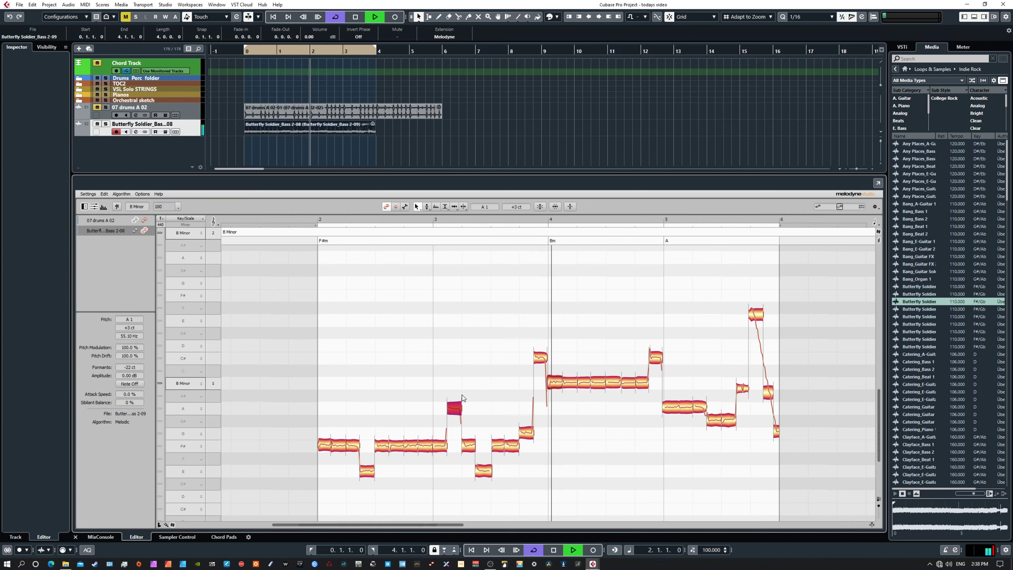
pyautogui.press('space')
# Raise the formants of the G1 note before the high C#2 to +19 ct and play the result.
pyautogui.click(526, 436)
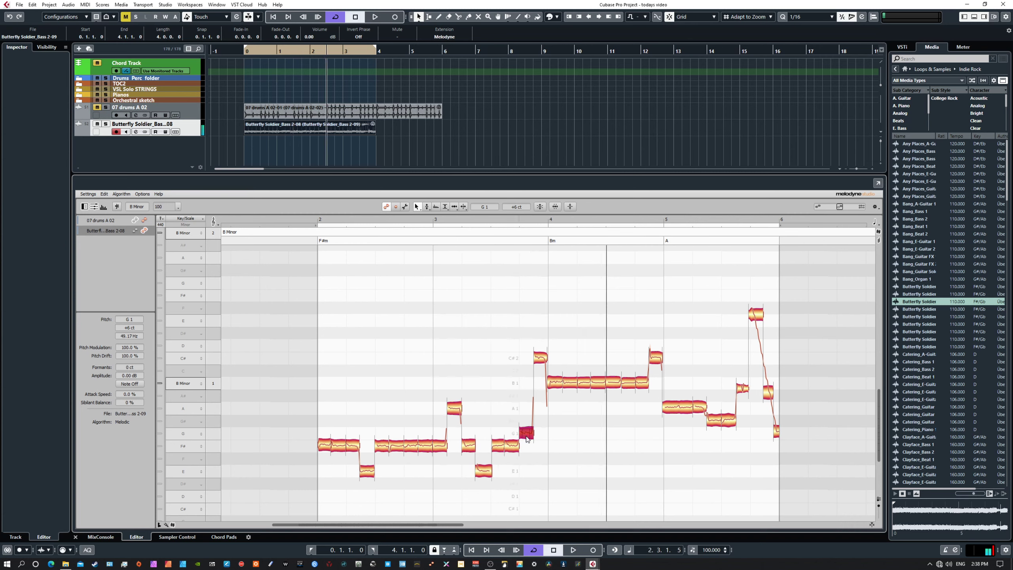
pyautogui.click(437, 207)
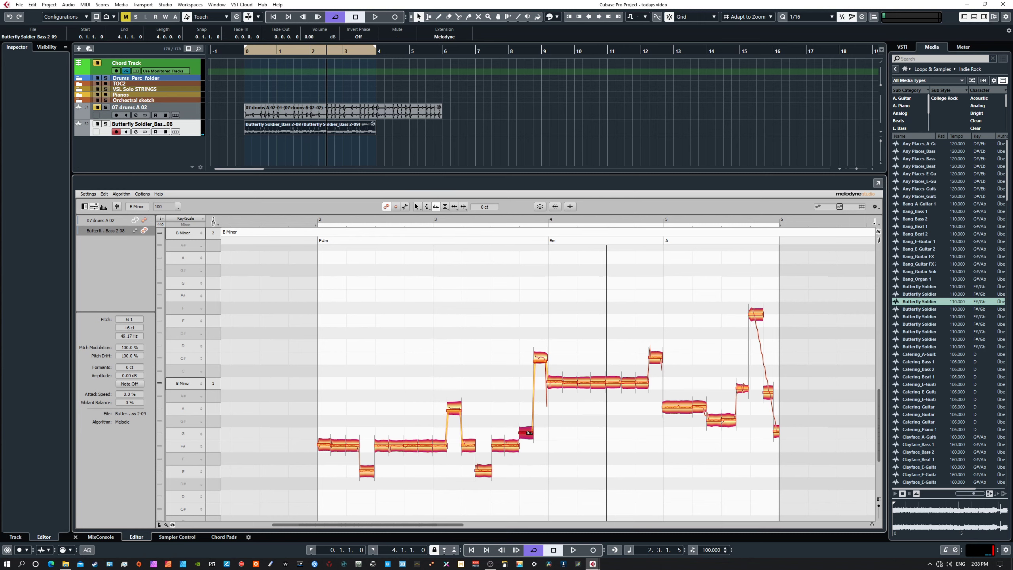
pyautogui.moveTo(527, 432); pyautogui.dragTo(528, 430)
pyautogui.press('space')
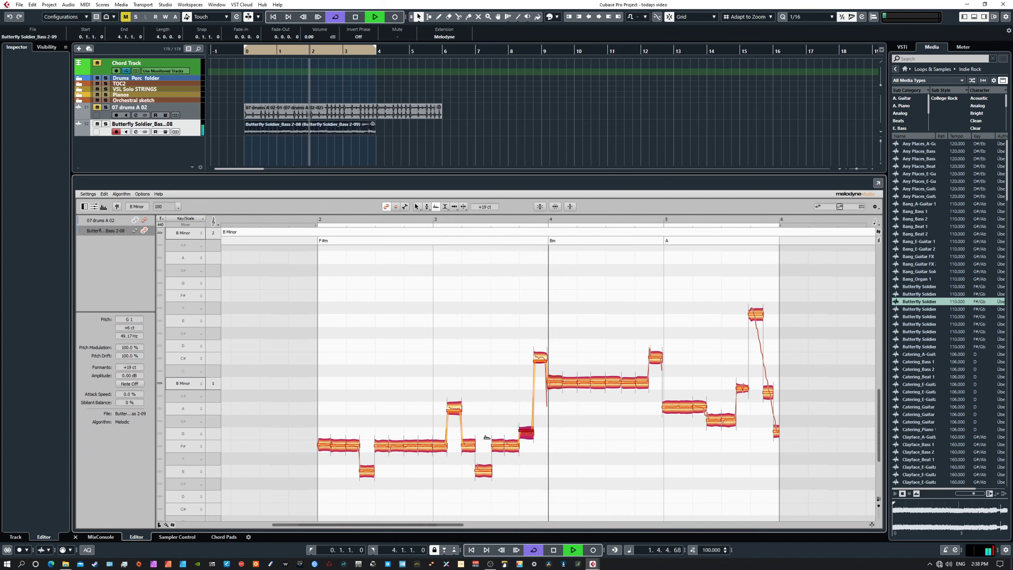
pyautogui.press('space')
# Raise the formants of the A1 note after bar 3 to +38 ct, play the bass line, and return to the Main Tool.
pyautogui.click(454, 408)
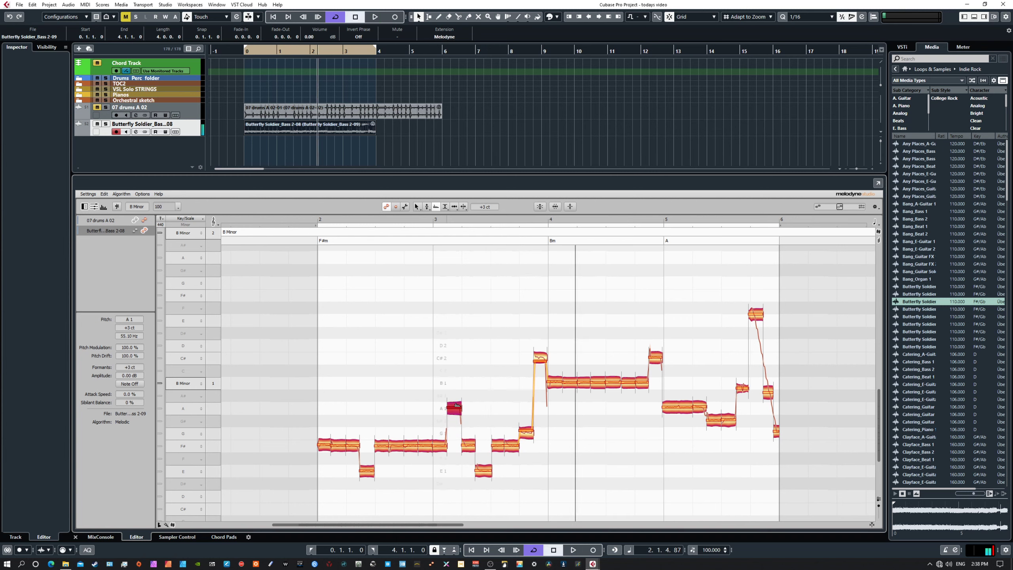
pyautogui.moveTo(458, 401); pyautogui.dragTo(458, 400)
pyautogui.press('space')
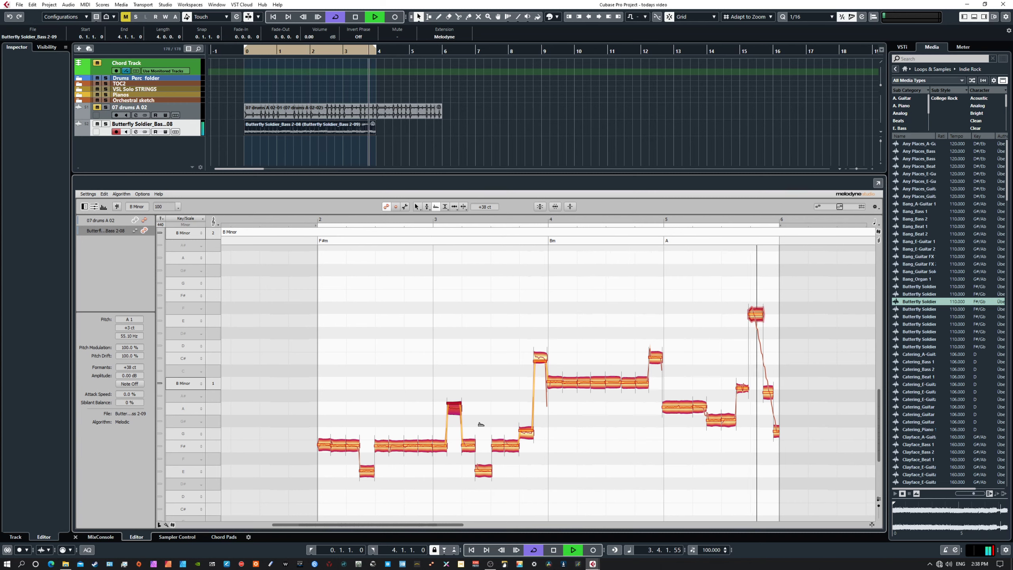
pyautogui.press('space')
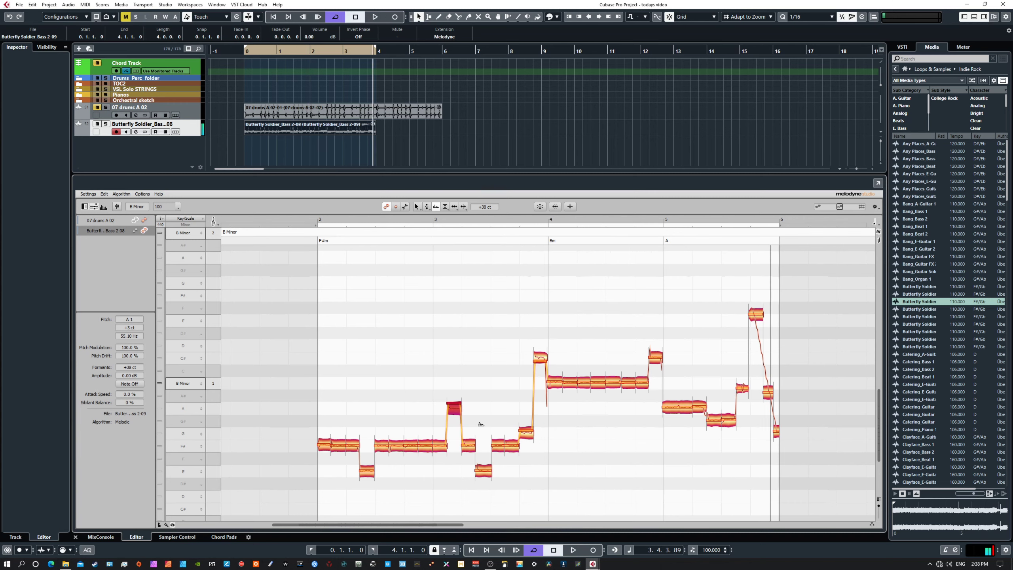
pyautogui.click(418, 209)
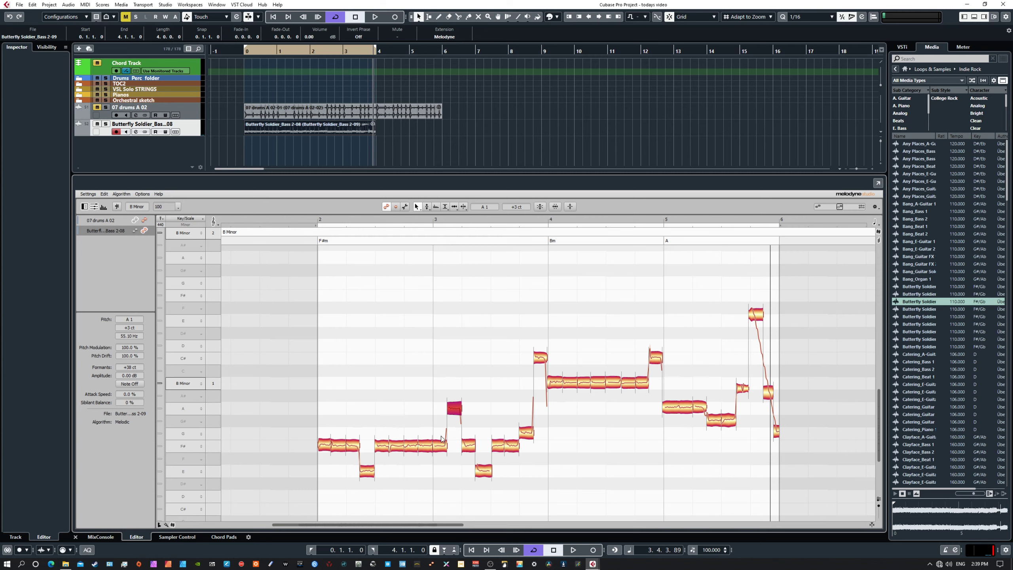
# Unmute the drum track, play the drums and bass together, and return the playhead to the loop start.
pyautogui.click(97, 107)
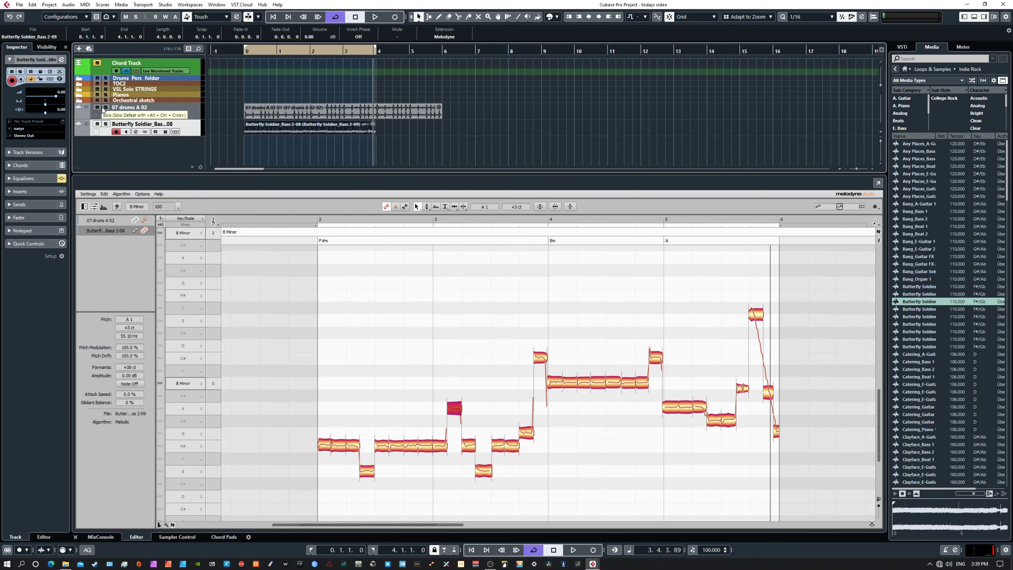
pyautogui.press('space')
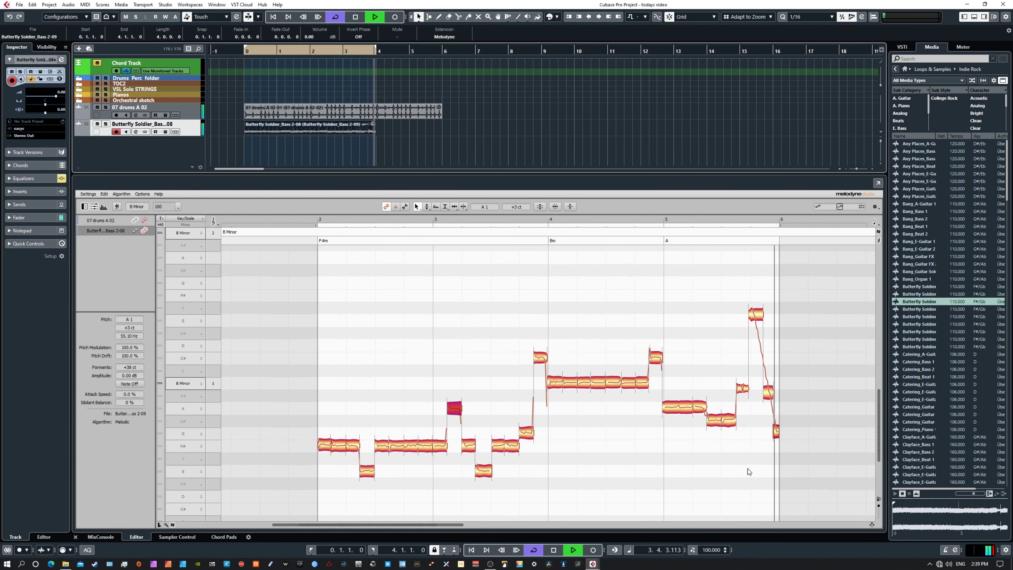
pyautogui.press('space')
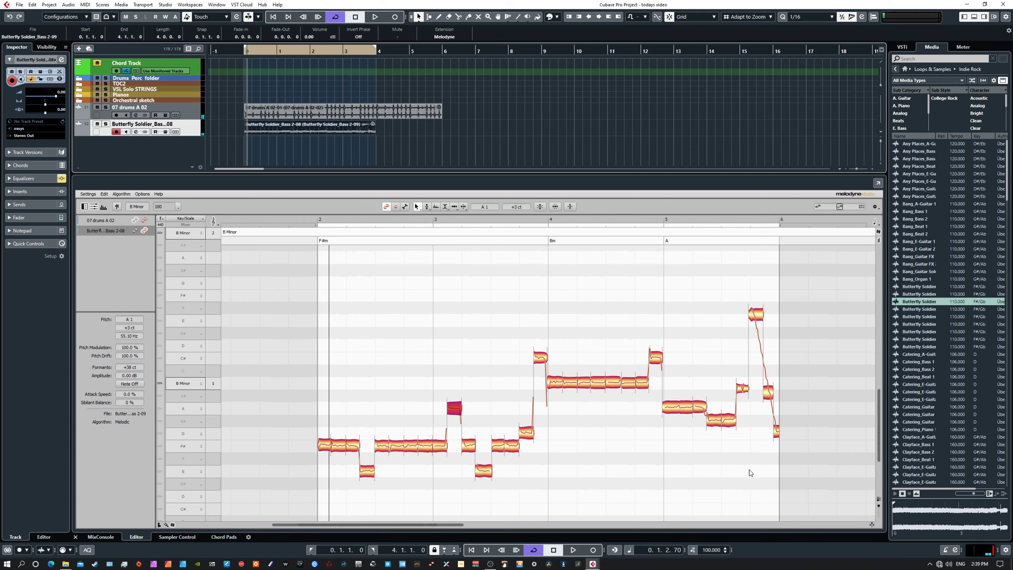
pyautogui.press('KP_1')
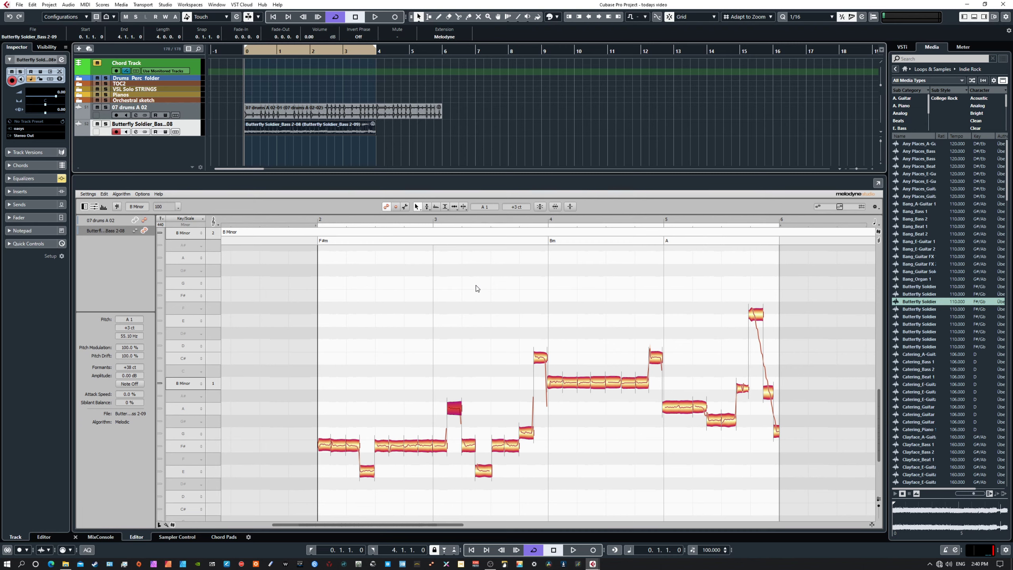
# Browse the Platinum Guitars library in Loops & Samples and preview an 18_Guitar1_part loop.
pyautogui.click(896, 69)
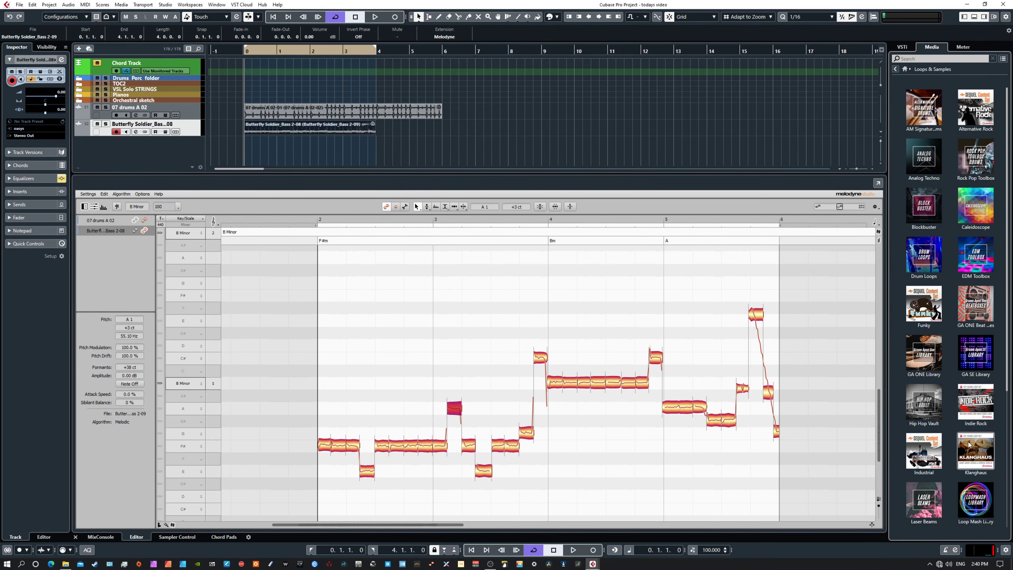
pyautogui.scroll(-4, 969, 444)
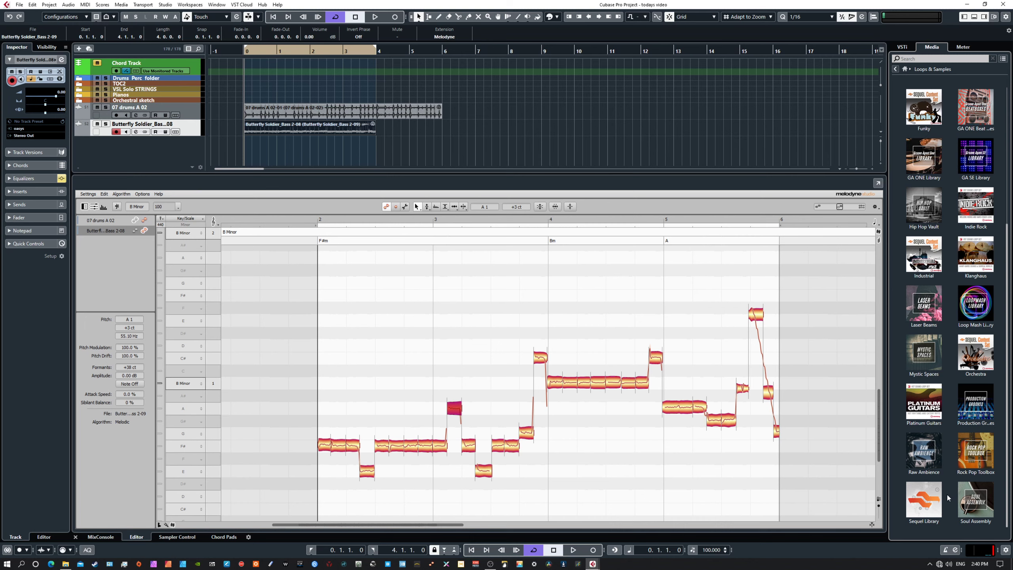
pyautogui.click(922, 406)
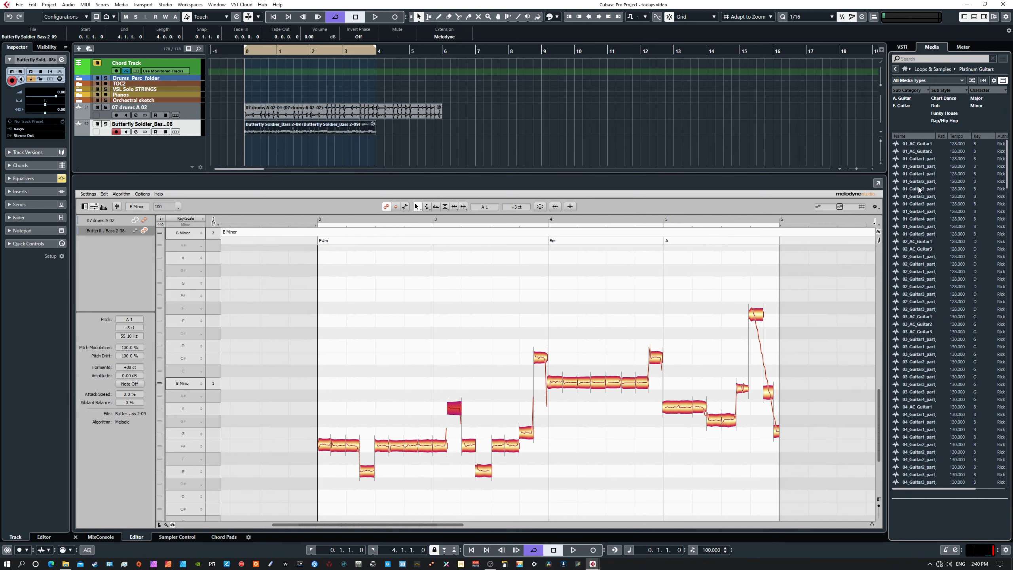
pyautogui.scroll(-20, 923, 366)
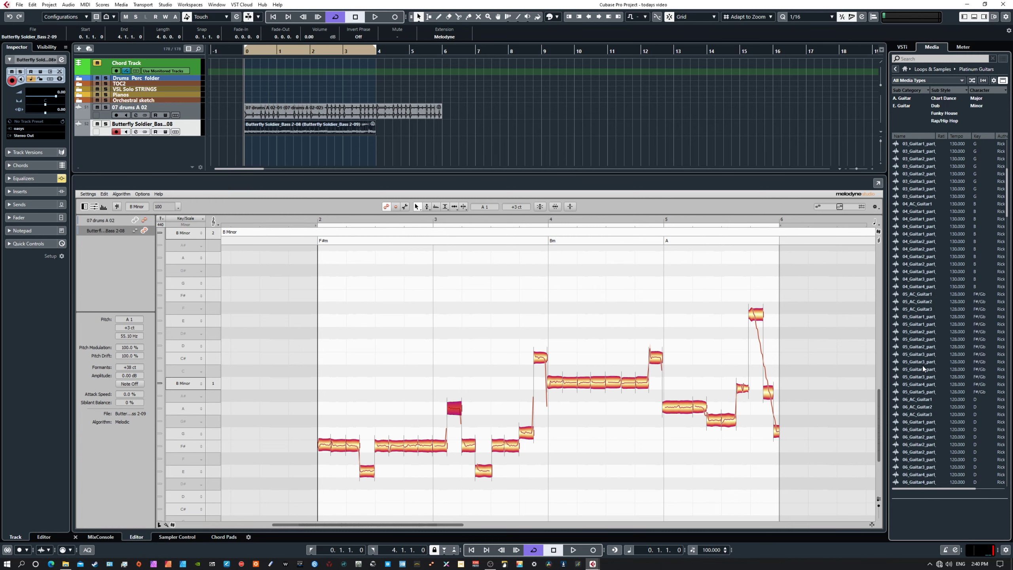
pyautogui.scroll(-20, 923, 367)
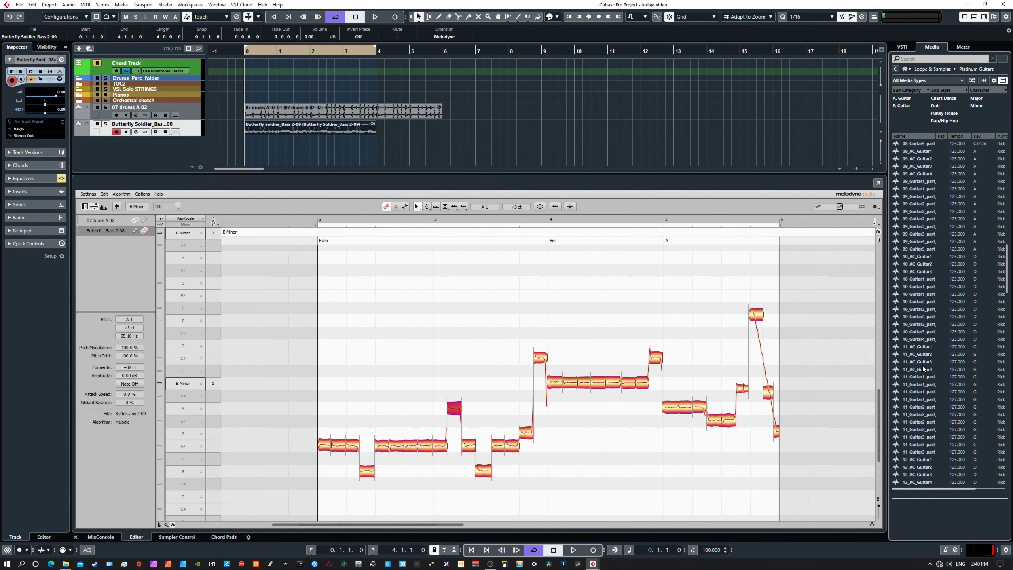
pyautogui.scroll(-20, 923, 366)
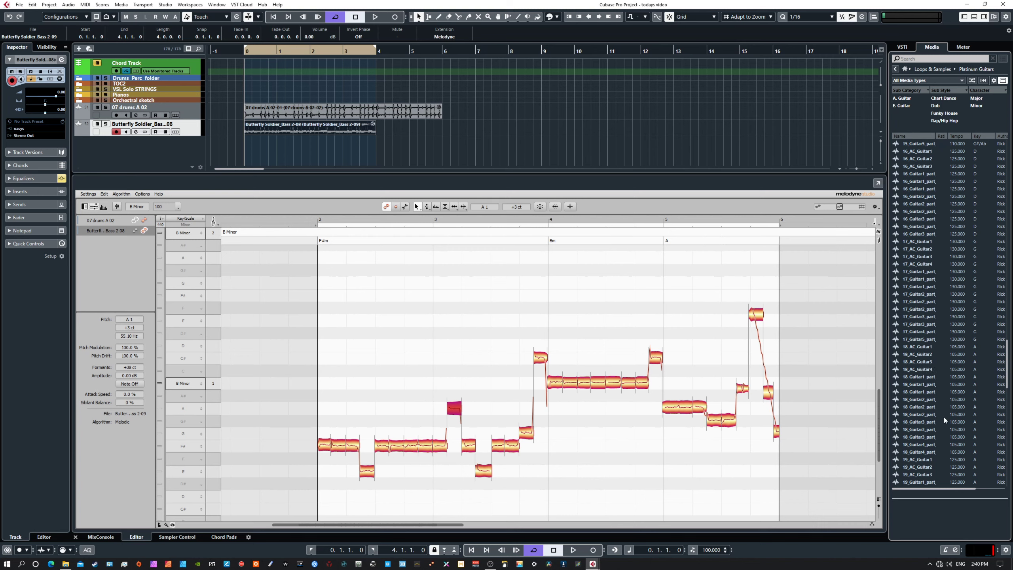
pyautogui.click(914, 392)
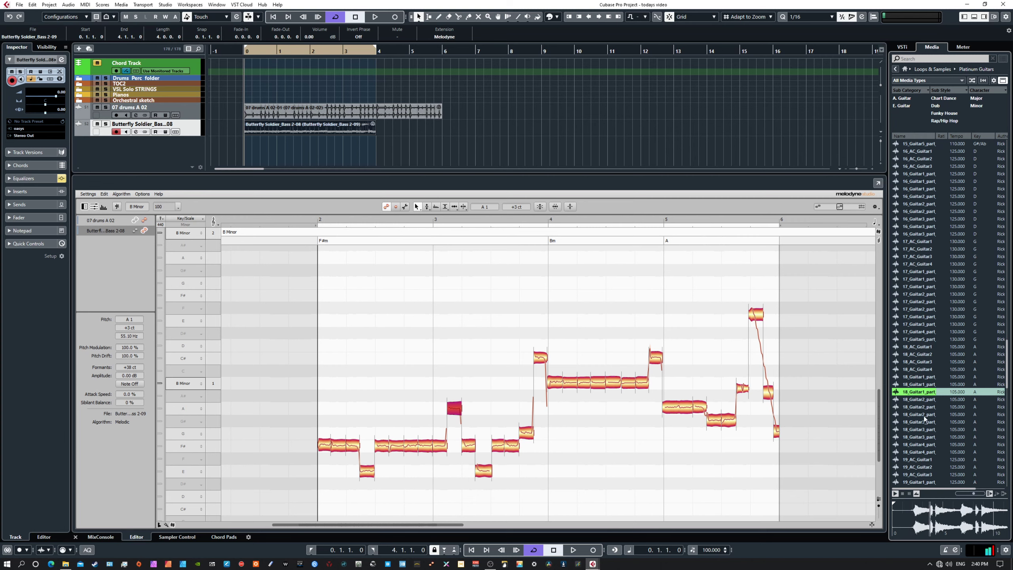
# Preview the 18_Guitar3_part loop and place it on a new track below the bass, starting at the left locator.
pyautogui.click(911, 422)
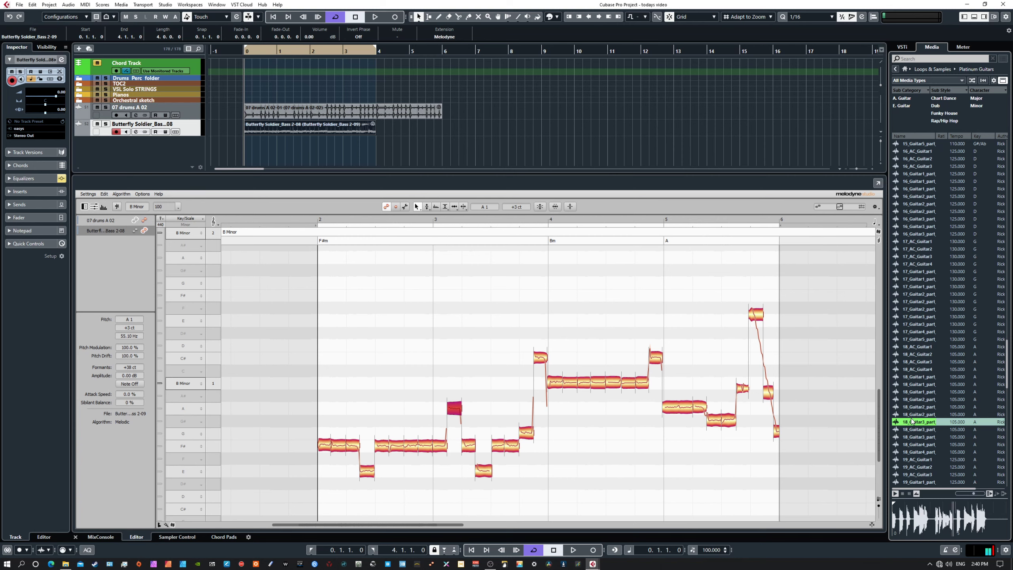
pyautogui.press('space')
pyautogui.moveTo(546, 168); pyautogui.dragTo(245, 137)
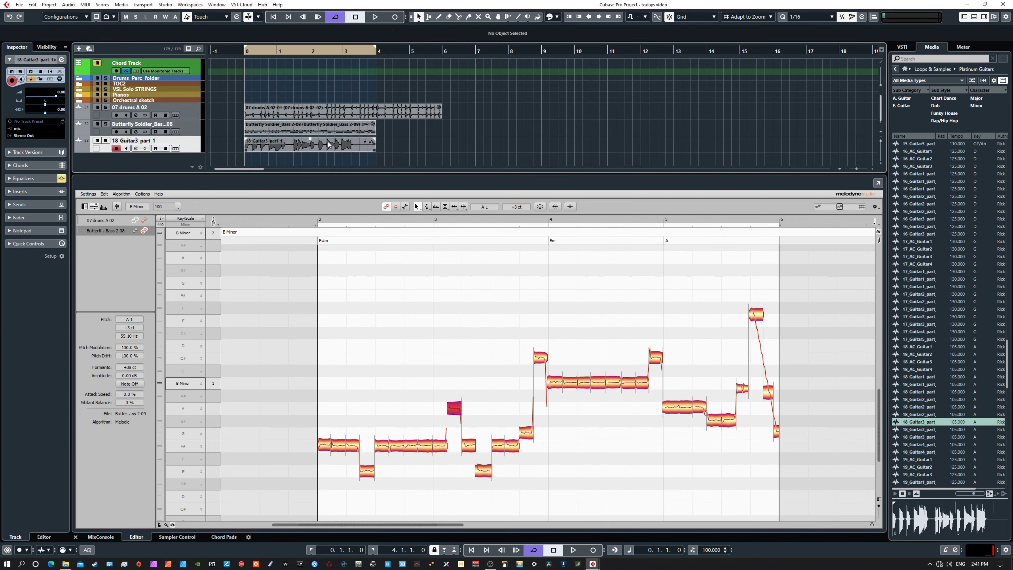
# Apply the Melodyne extension to the guitar event and play it together with the drums and bass.
pyautogui.doubleClick(324, 144)
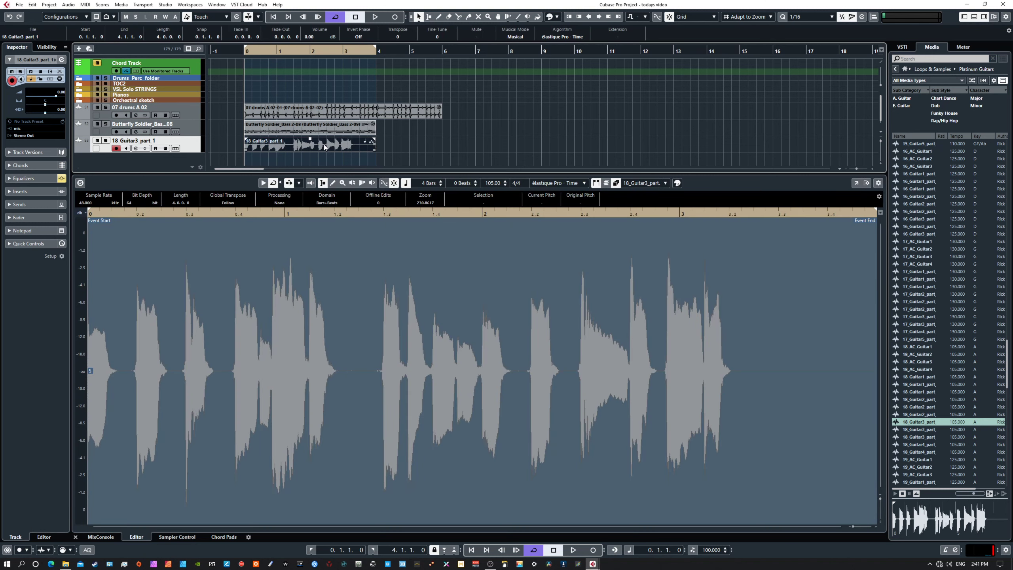
pyautogui.click(621, 37)
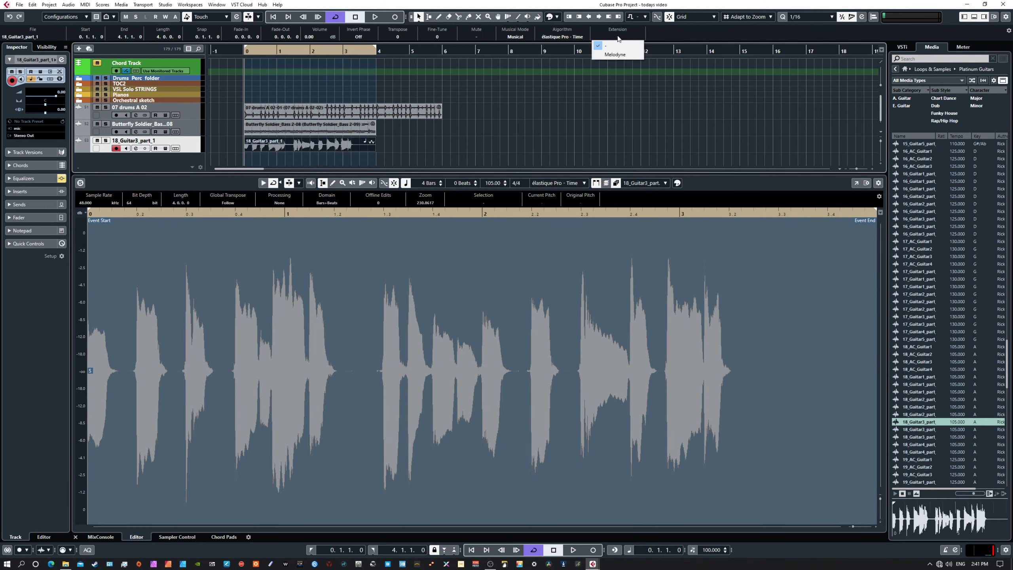
pyautogui.click(618, 53)
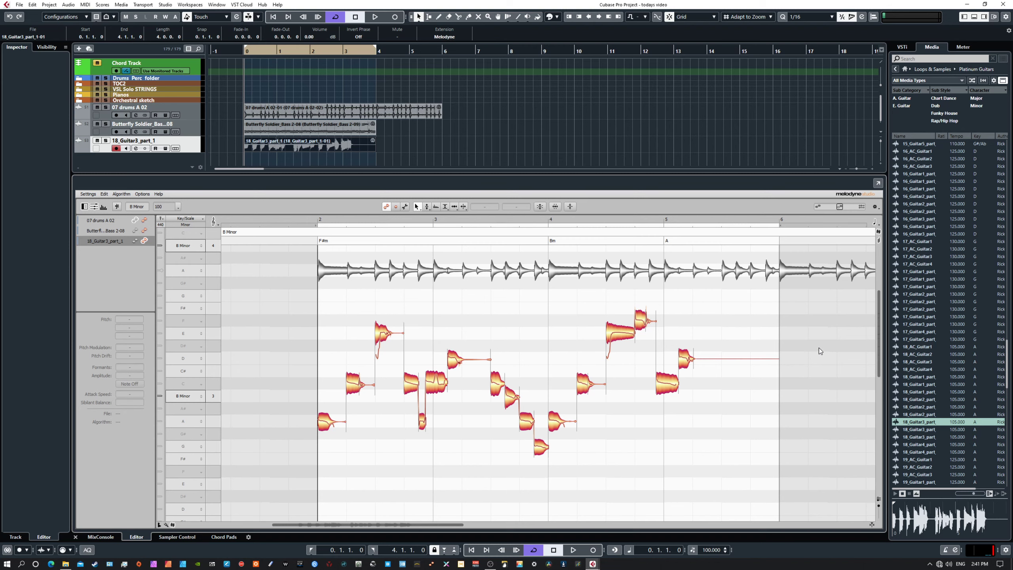
pyautogui.press('space')
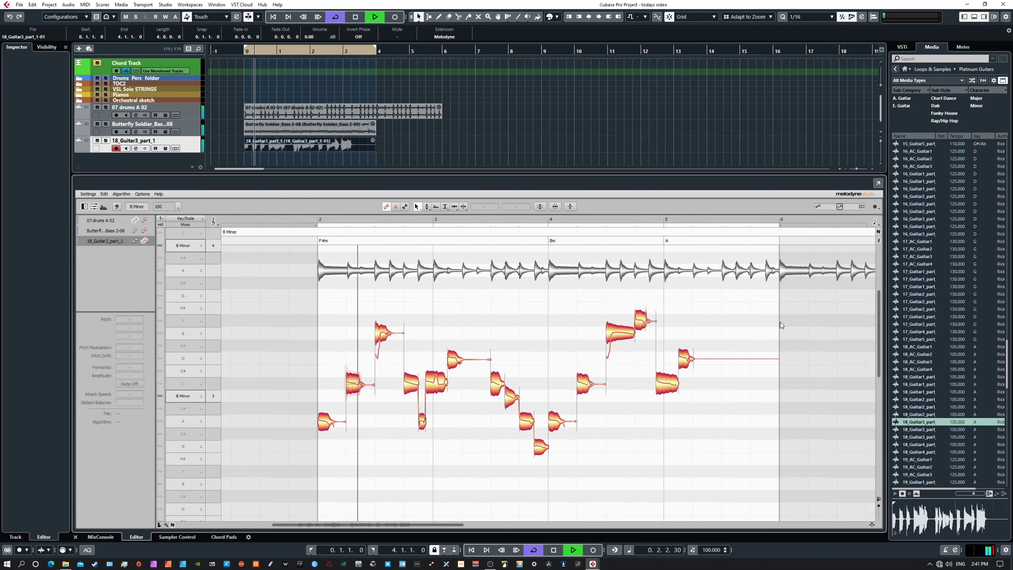
pyautogui.press('space')
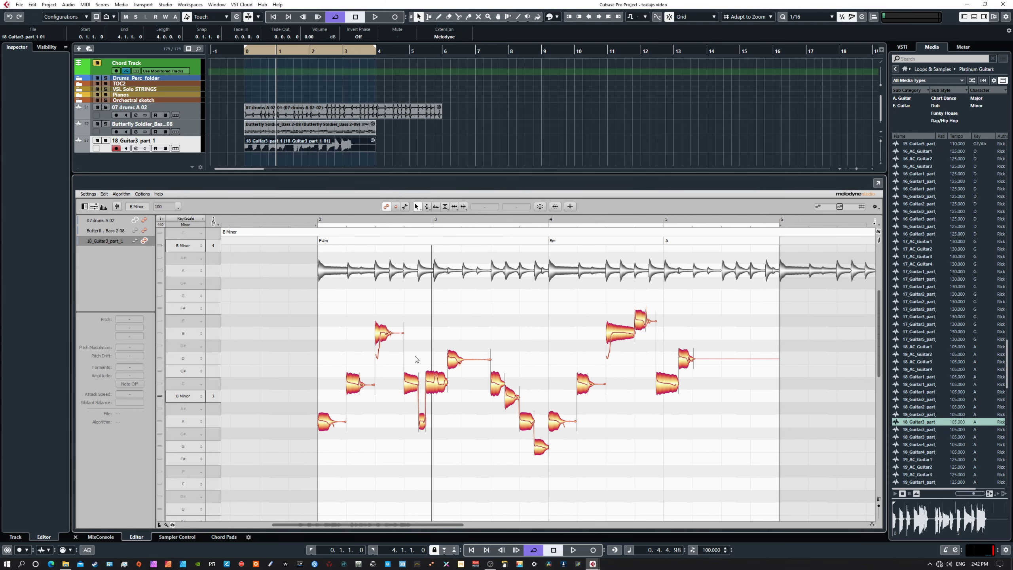
# Snap all guitar notes to the B Minor scale with the Pitch Tool and play the result.
pyautogui.moveTo(271, 298); pyautogui.dragTo(750, 471)
pyautogui.scroll(-3, 740, 469)
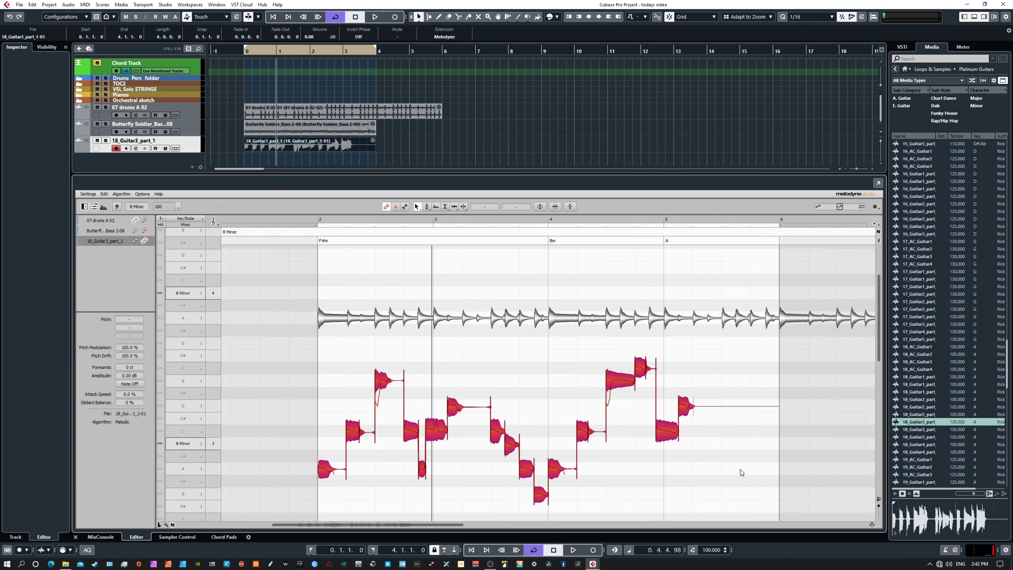
pyautogui.scroll(3, 740, 469)
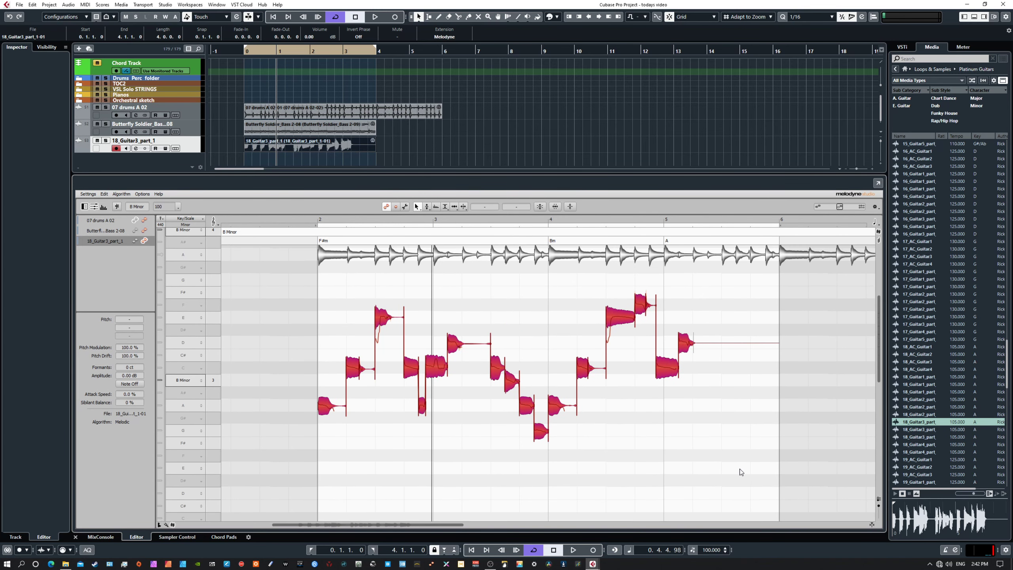
pyautogui.click(454, 206)
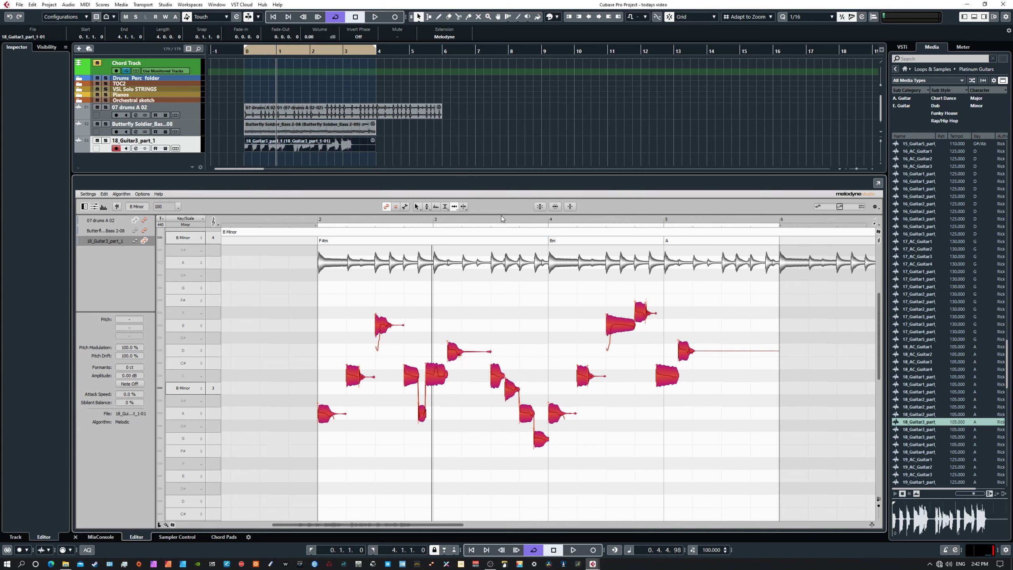
pyautogui.click(427, 206)
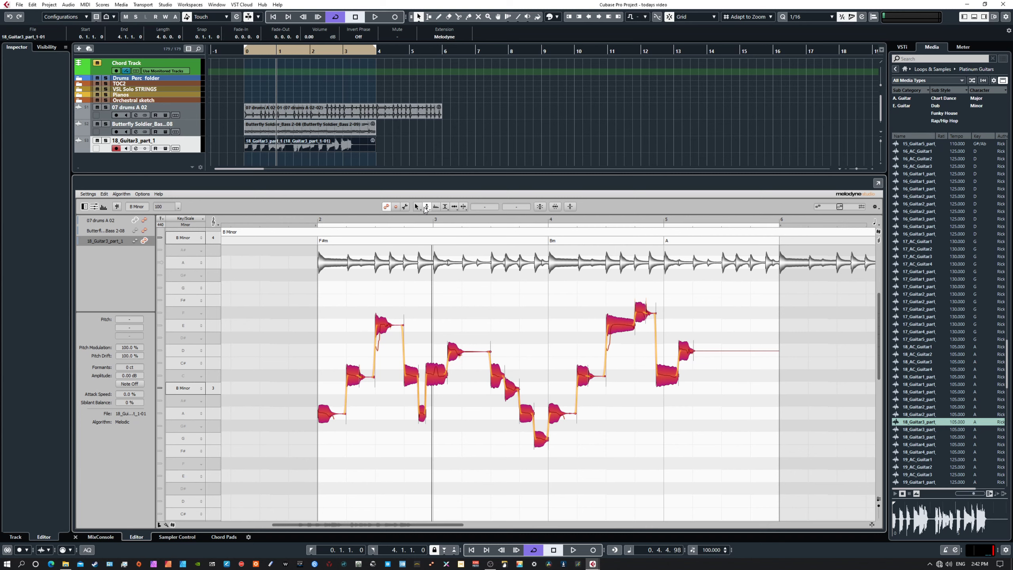
pyautogui.doubleClick(617, 324)
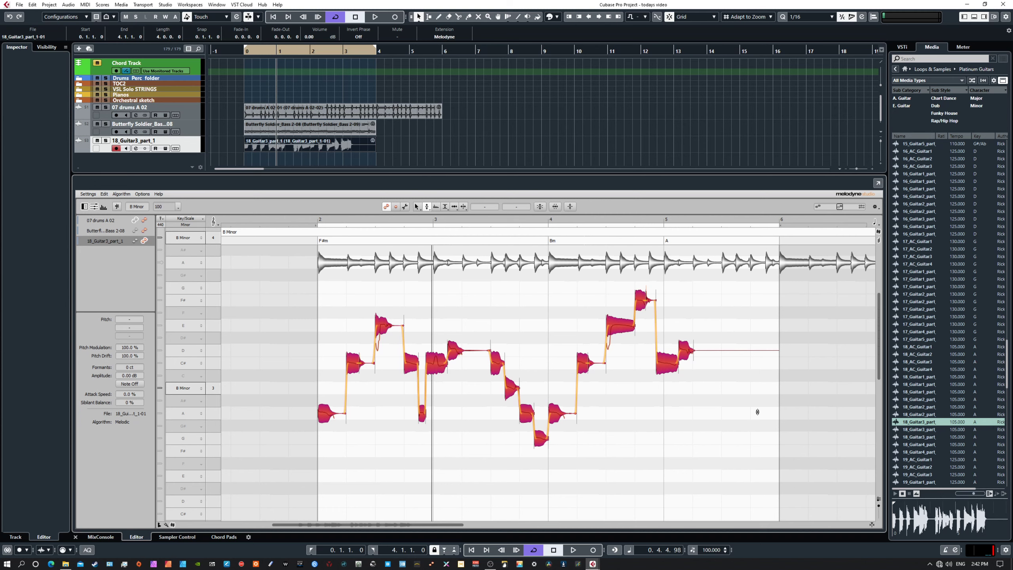
pyautogui.press('space')
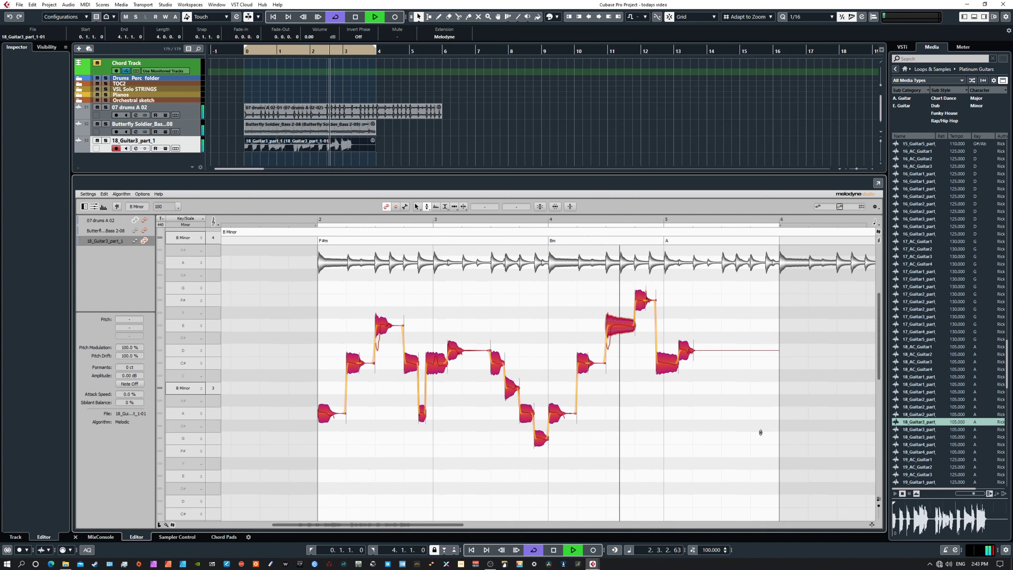
pyautogui.press('space')
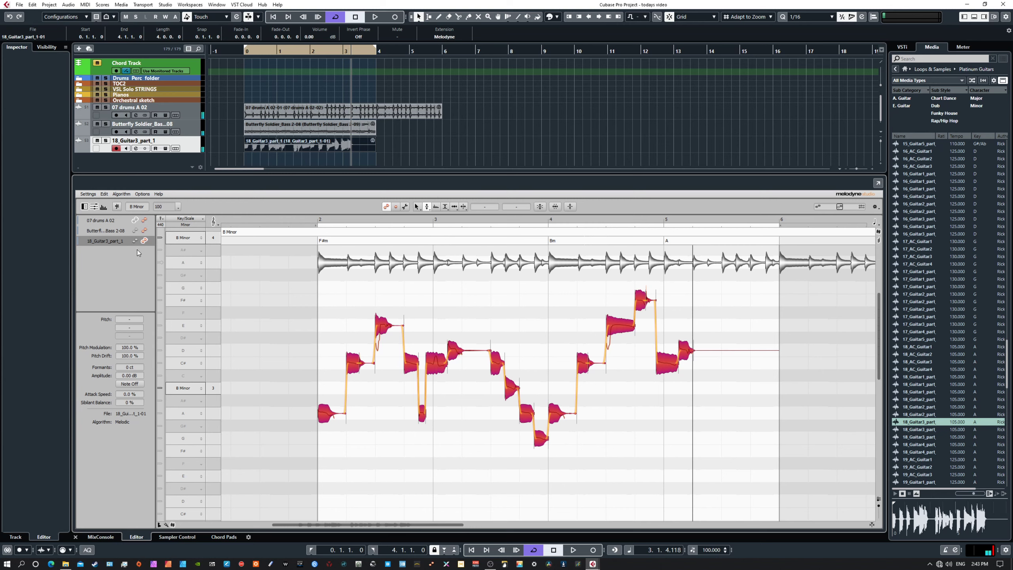
# Show the bass and guitar notes together in the Melodyne editor, then keep only the guitar editable with the bass as reference.
pyautogui.click(144, 231)
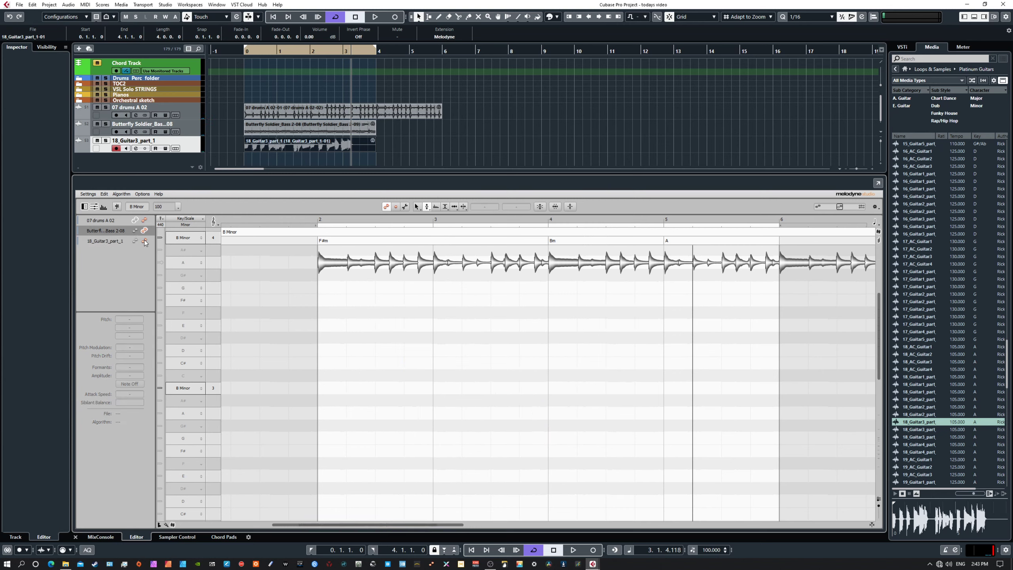
pyautogui.click(145, 241)
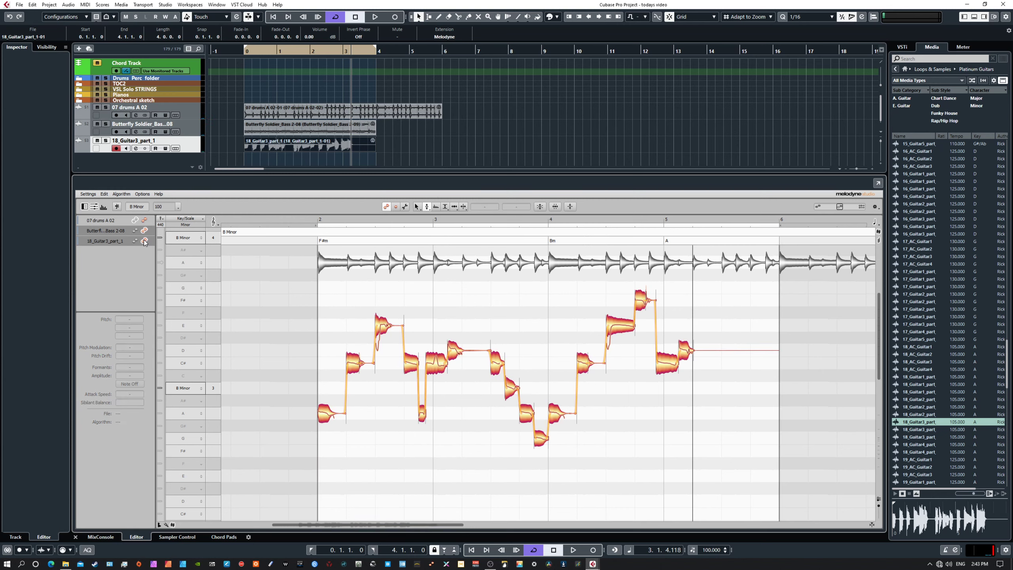
pyautogui.doubleClick(879, 337)
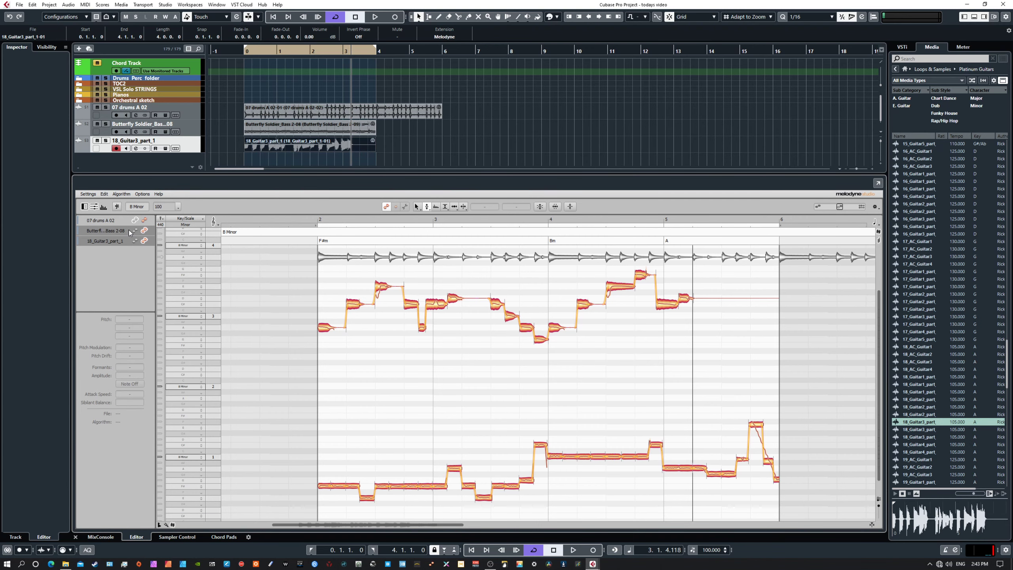
pyautogui.click(144, 241)
pyautogui.click(144, 241)
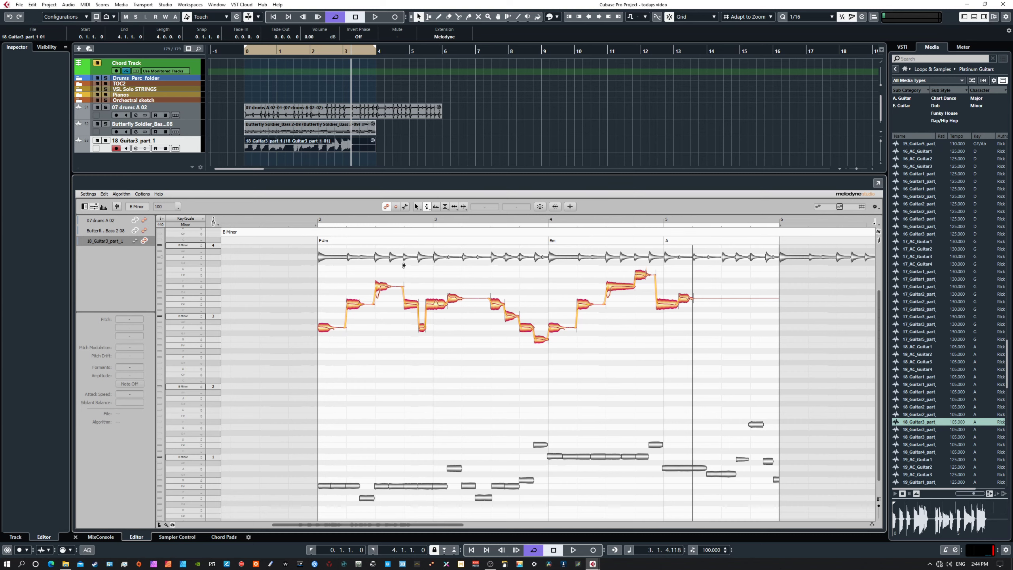
# Lower the first guitar note to F#3 with the Pitch Tool and play it with the drums and bass.
pyautogui.click(417, 207)
pyautogui.moveTo(286, 278); pyautogui.dragTo(337, 340)
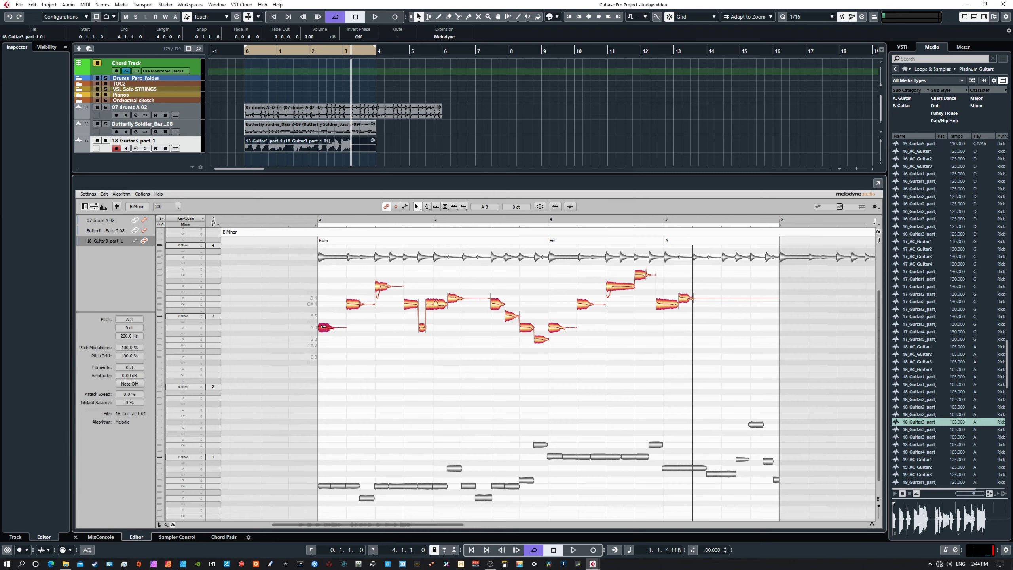
pyautogui.click(427, 206)
pyautogui.click(328, 338)
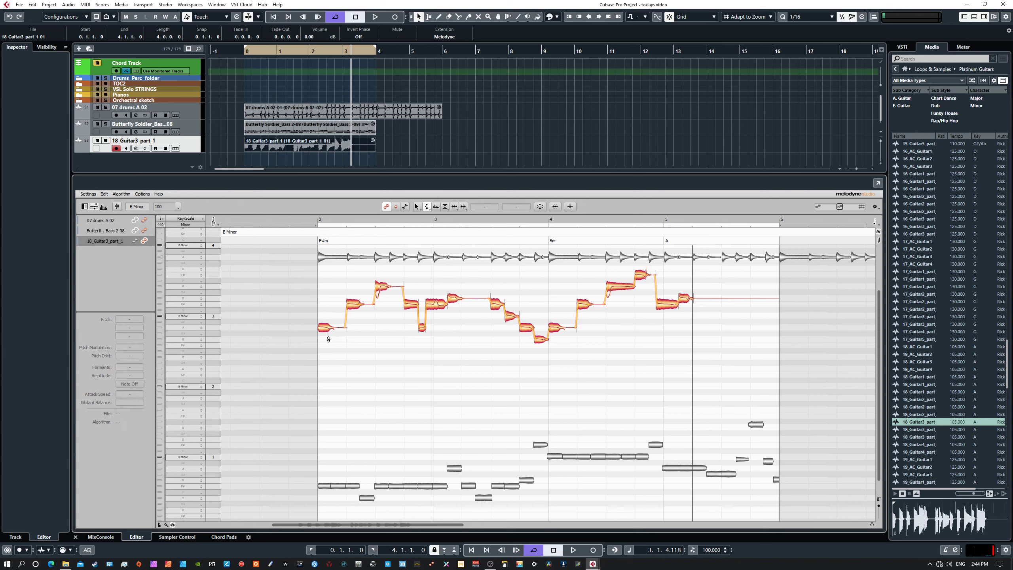
pyautogui.click(325, 329)
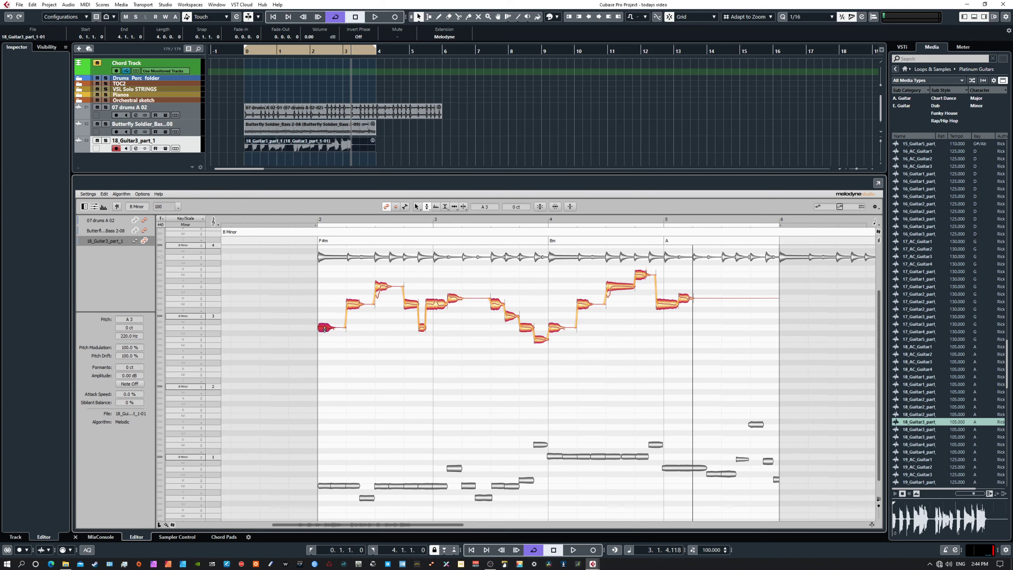
pyautogui.moveTo(324, 329); pyautogui.dragTo(324, 348)
pyautogui.press('space')
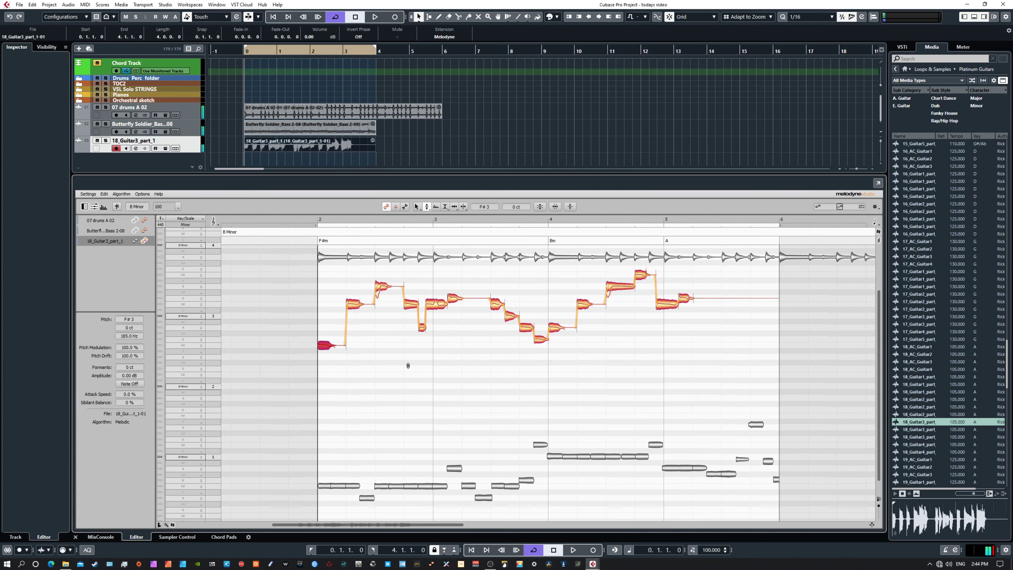
pyautogui.press('space')
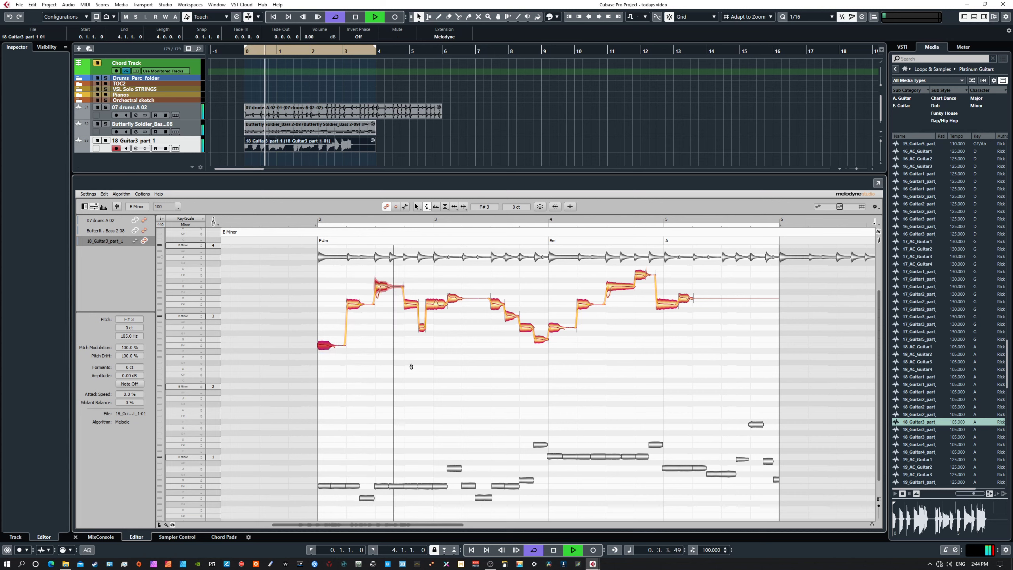
pyautogui.press('space')
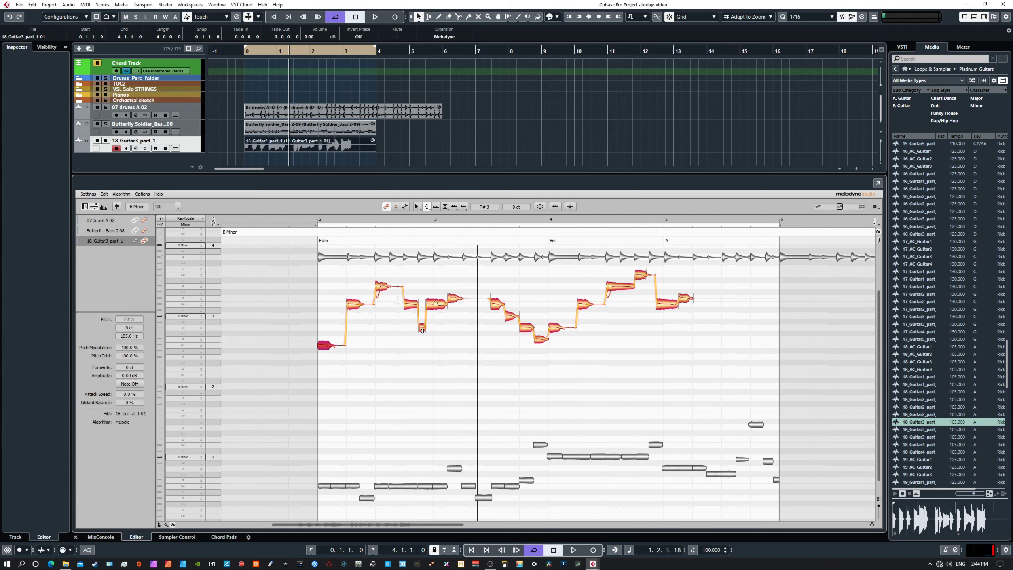
# Lower the short low guitar note before bar 3 to F#3 and three guitar notes between bar 4 and the start of bar 5 to B3.
pyautogui.moveTo(422, 330); pyautogui.dragTo(422, 346)
pyautogui.click(585, 308)
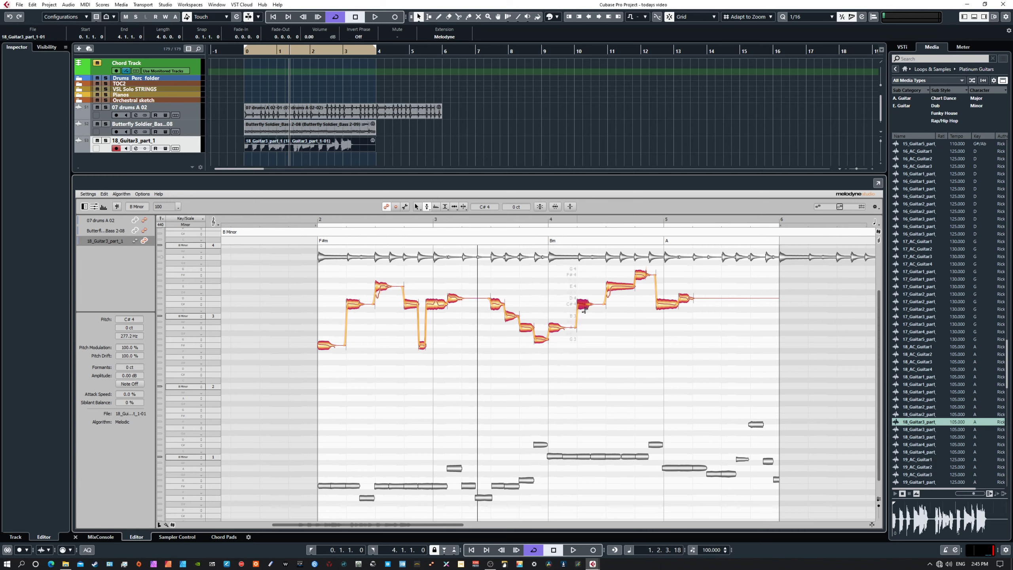
pyautogui.moveTo(581, 304); pyautogui.dragTo(581, 315)
pyautogui.moveTo(618, 287); pyautogui.dragTo(670, 312)
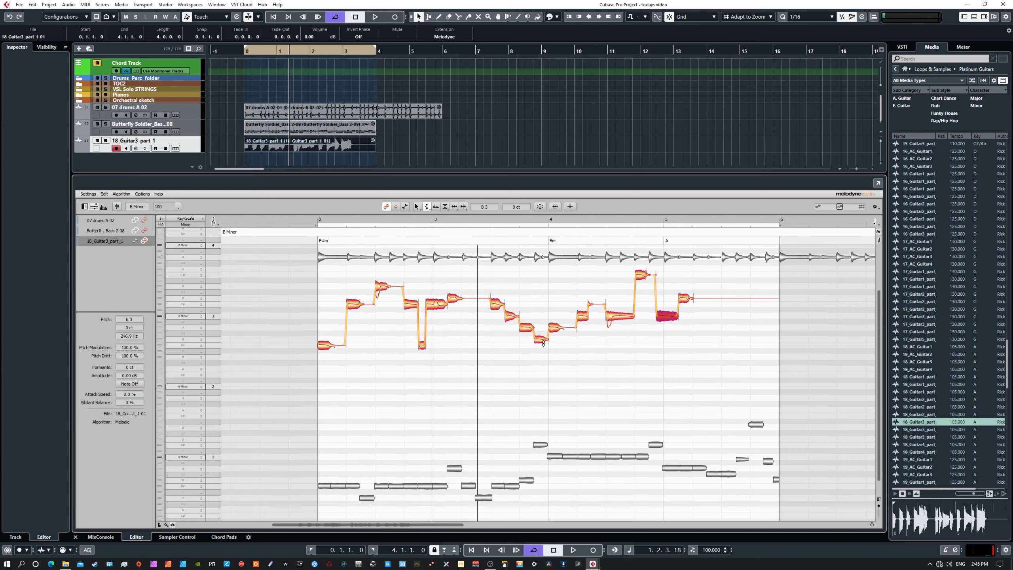
# Lower the second-last guitar note group's B3 and the G3 just before bar 4 to F#3, and play all tracks.
pyautogui.moveTo(512, 318); pyautogui.dragTo(583, 346)
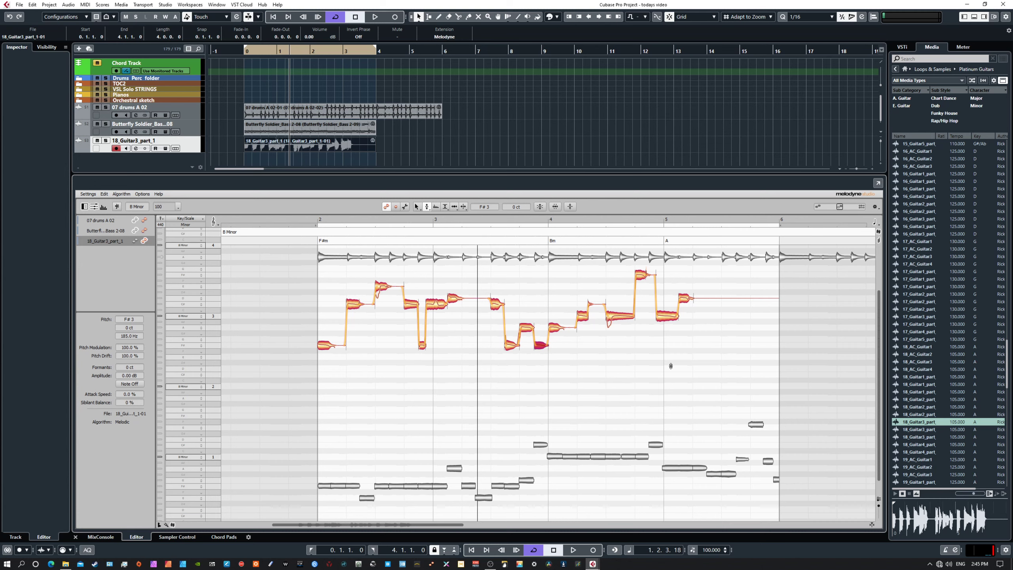
pyautogui.press('space')
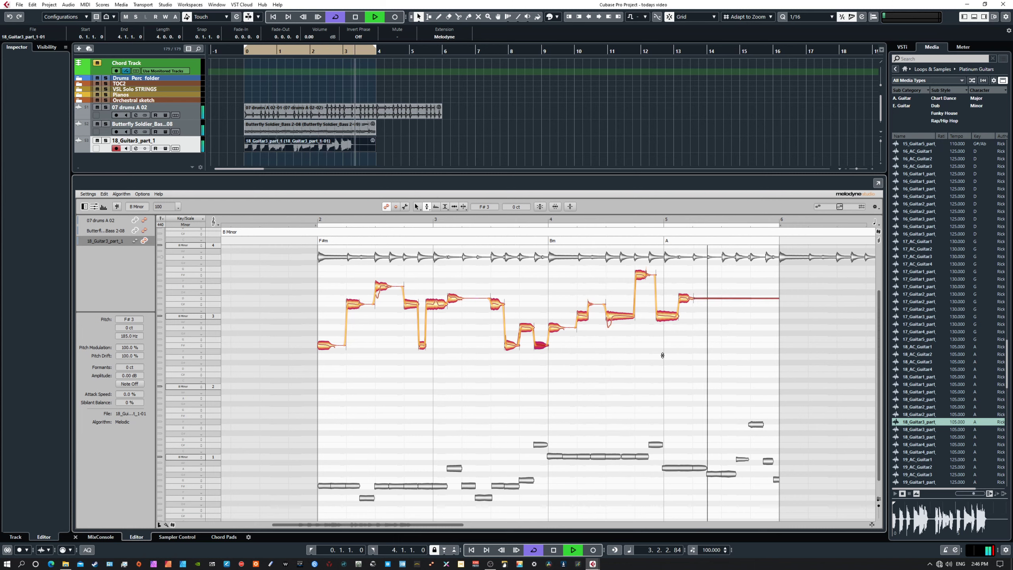
pyautogui.press('space')
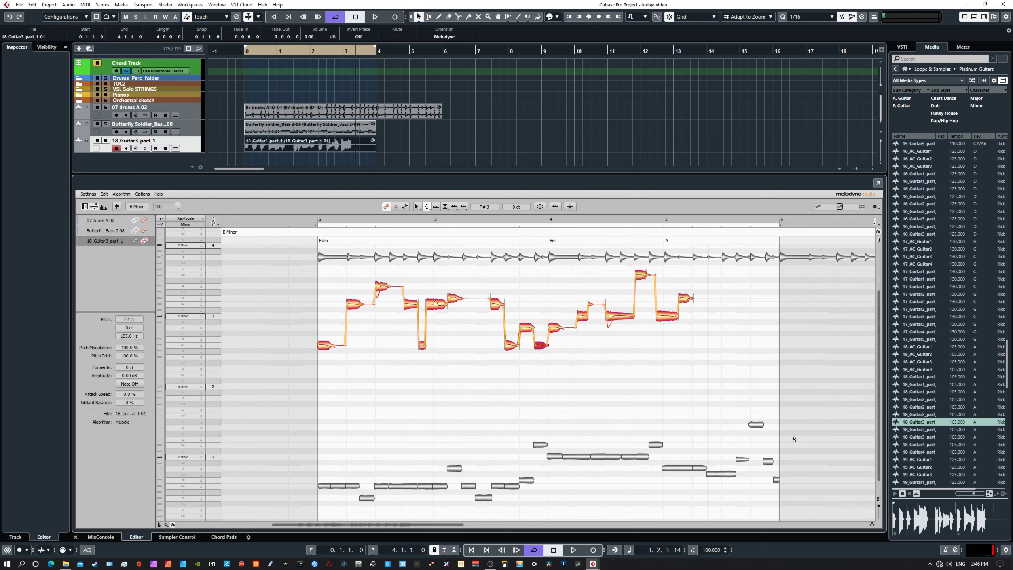
pyautogui.press('space')
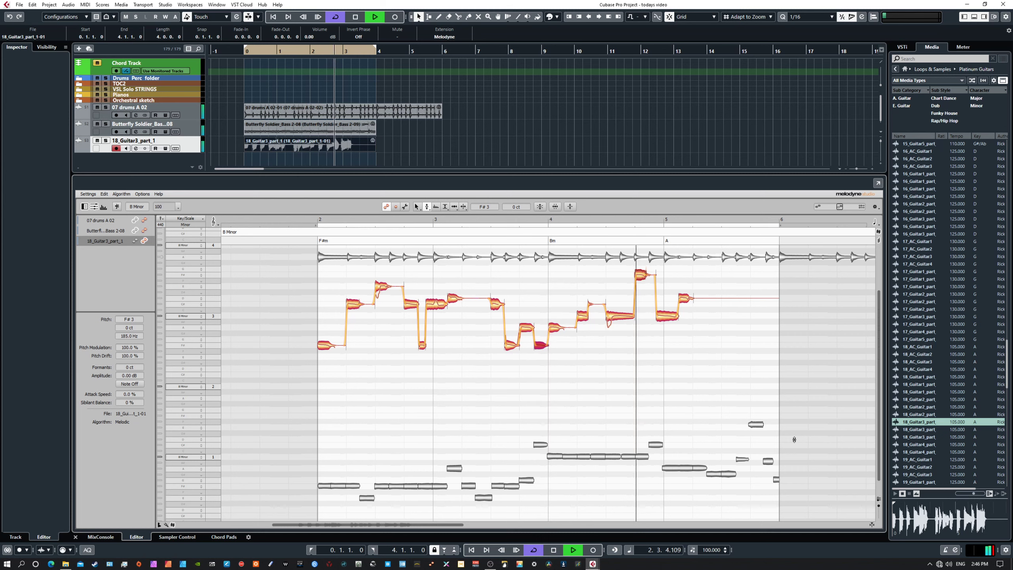
pyautogui.press('space')
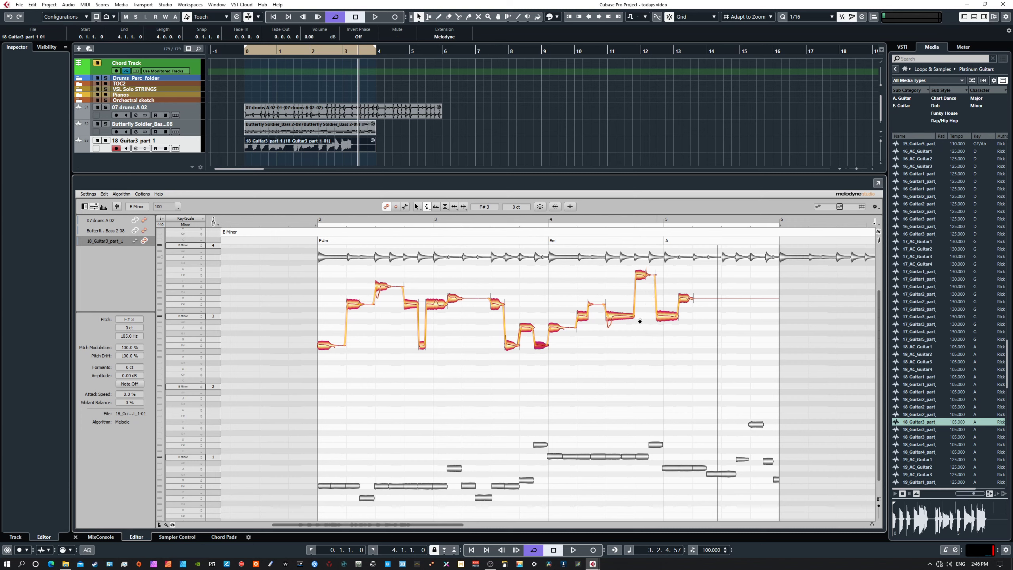
# Lower the guitar note across bar 5 to A3 and the high note before it to C#4, and play the result.
pyautogui.moveTo(666, 318); pyautogui.dragTo(678, 320)
pyautogui.moveTo(668, 315); pyautogui.dragTo(668, 327)
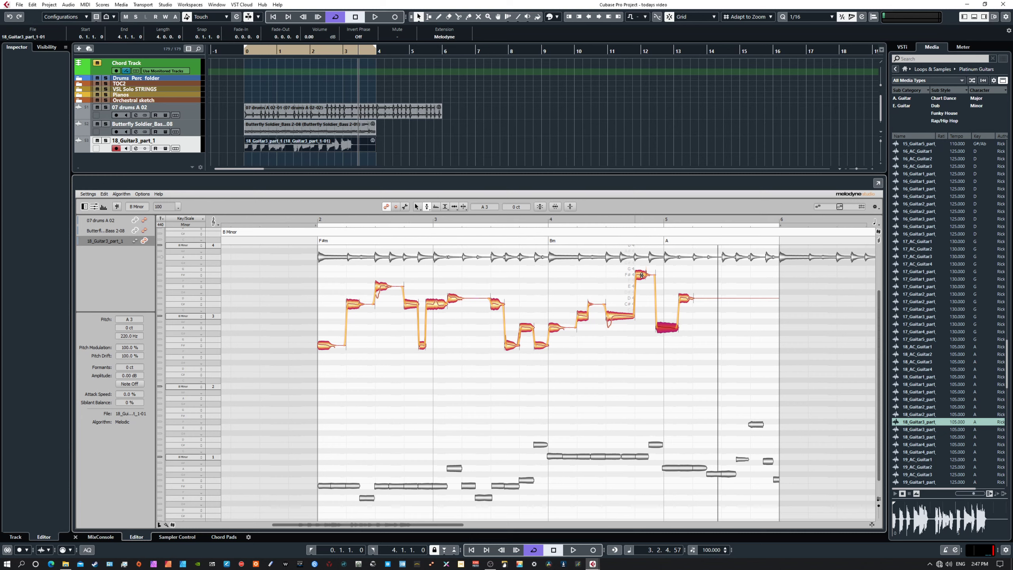
pyautogui.moveTo(641, 275); pyautogui.dragTo(647, 305)
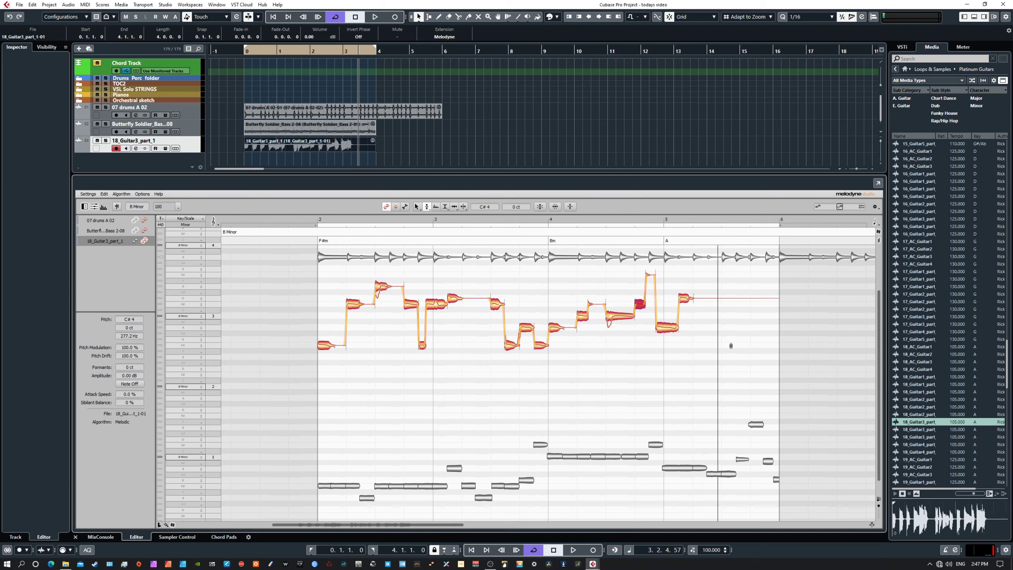
pyautogui.press('KP_1')
pyautogui.press('space')
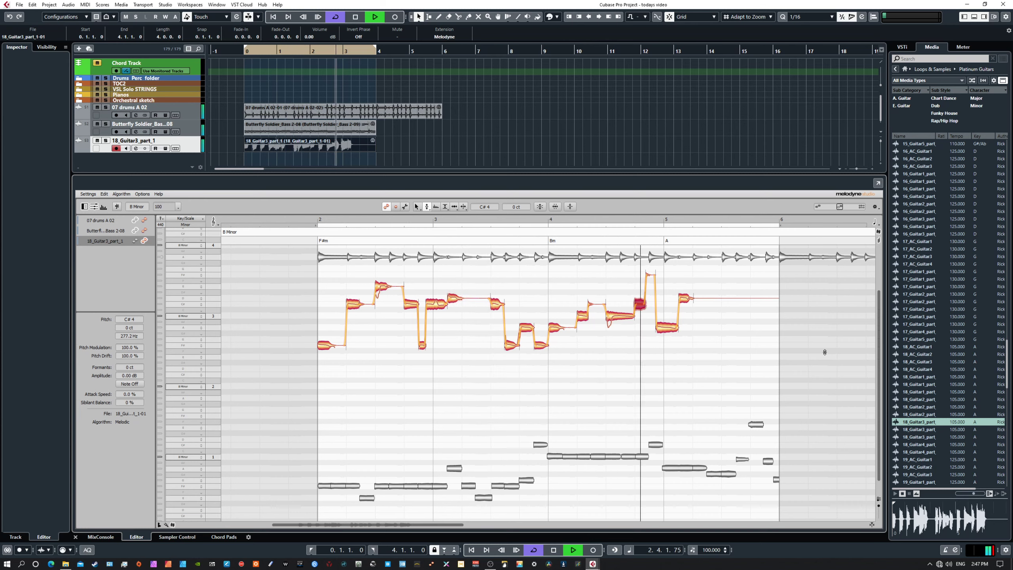
pyautogui.press('space')
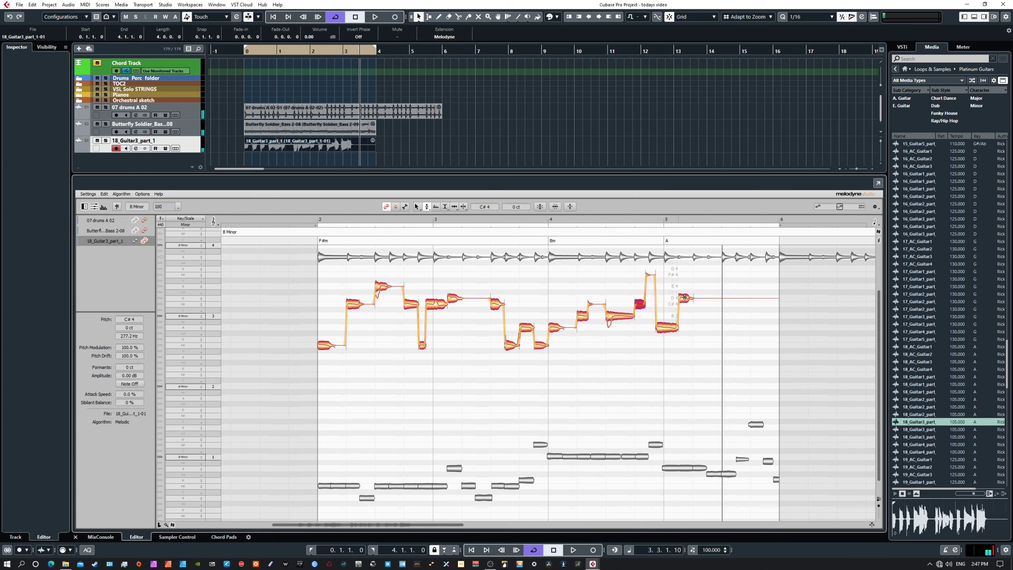
# Lower the last guitar note to F#3, switch editing to the bass track, and lower its second note in bar 5 to G1.
pyautogui.moveTo(686, 298); pyautogui.dragTo(691, 343)
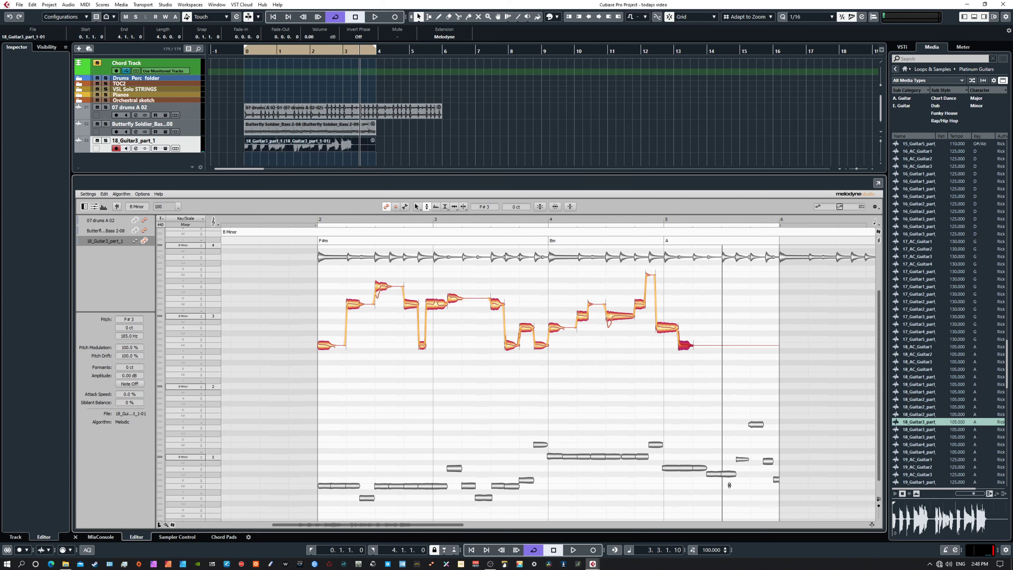
pyautogui.moveTo(717, 476); pyautogui.dragTo(714, 475)
pyautogui.click(109, 231)
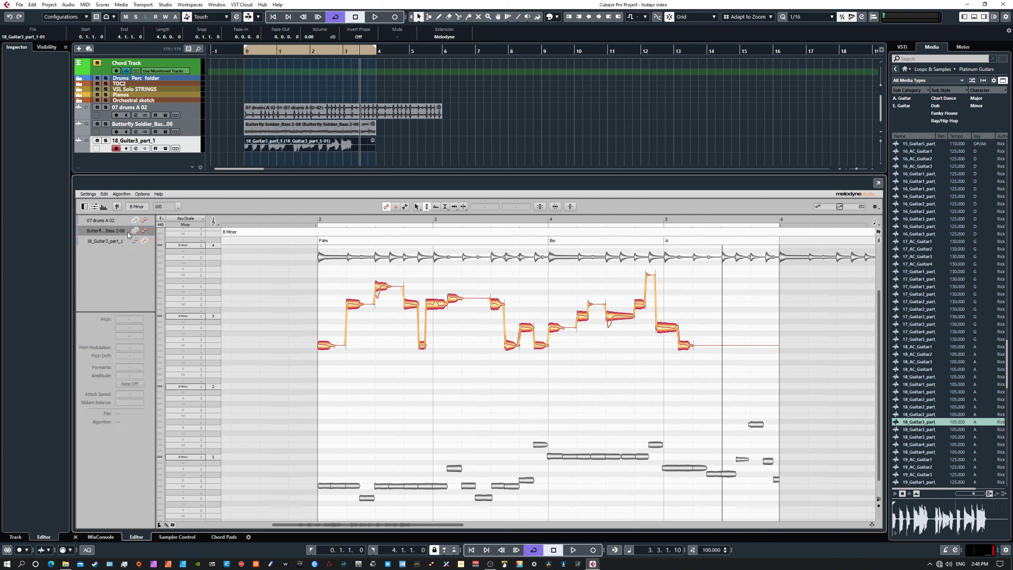
pyautogui.click(144, 231)
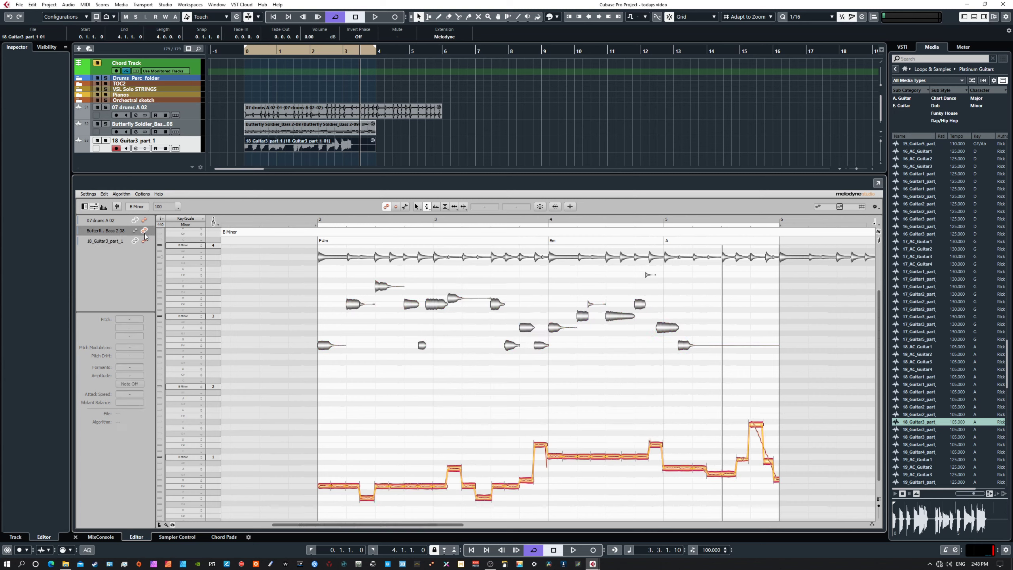
pyautogui.click(720, 474)
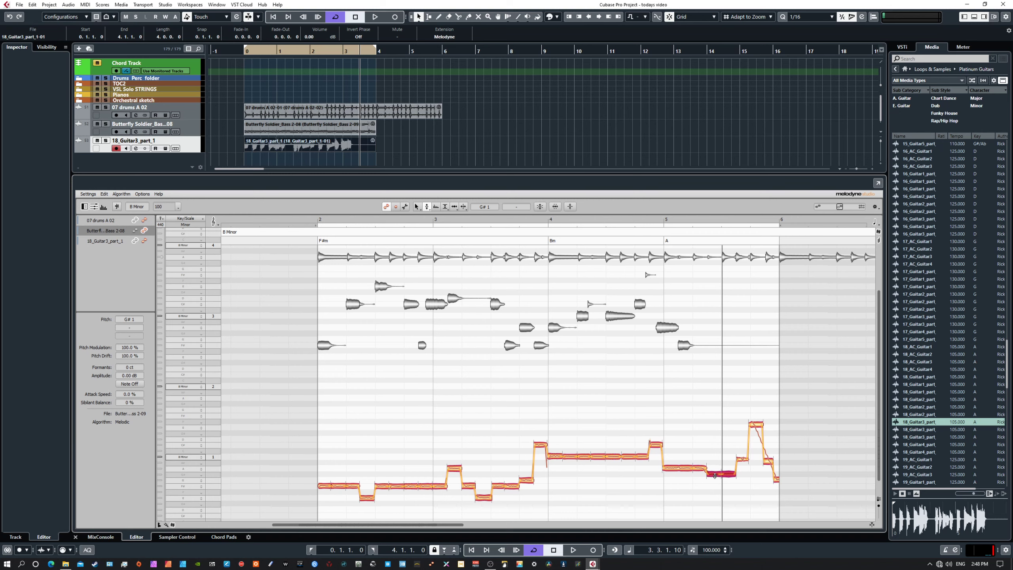
pyautogui.press('Down')
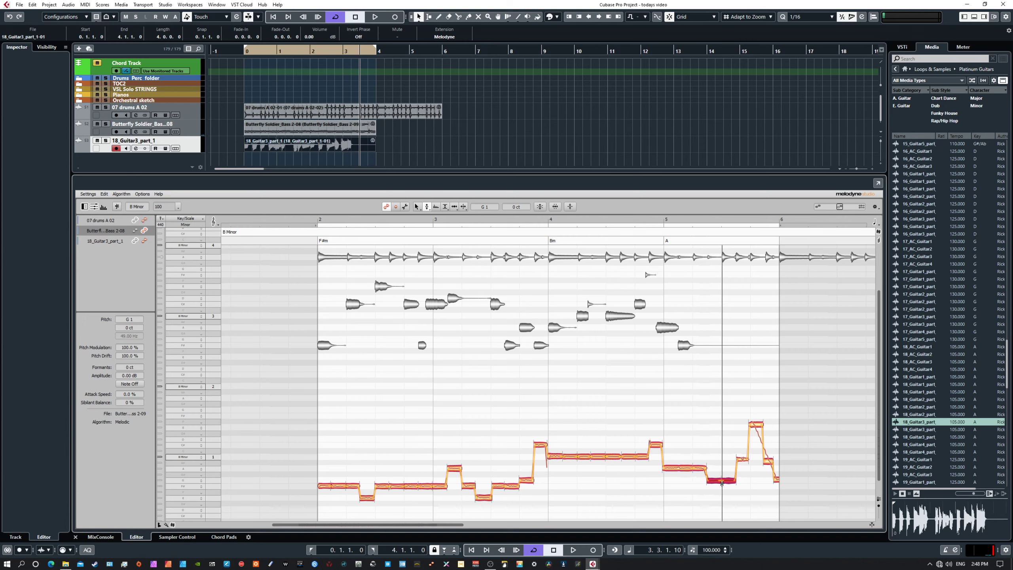
# Switch editing back to the guitar track, raise its last note to G3, and play it with the other tracks.
pyautogui.click(145, 240)
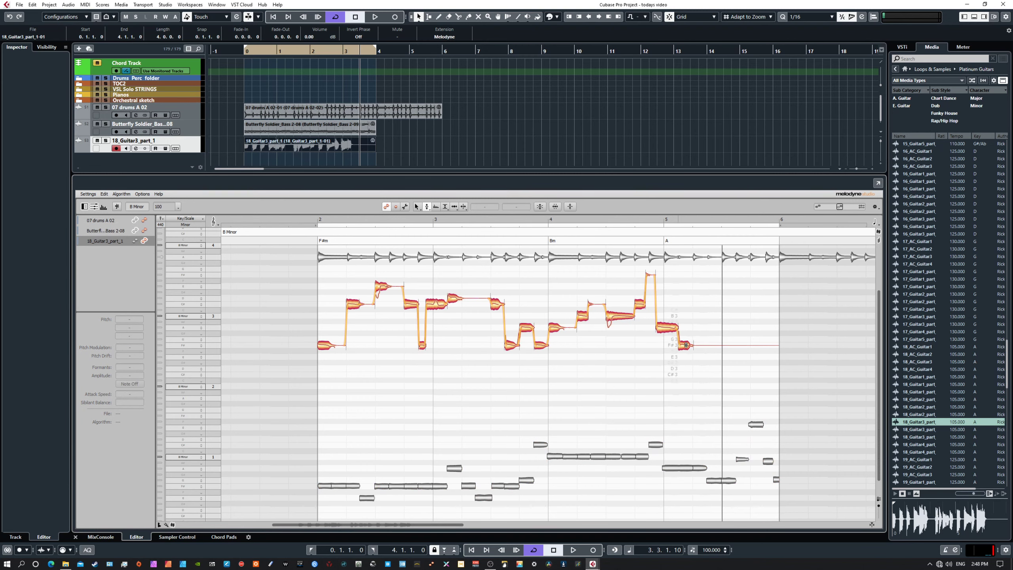
pyautogui.click(686, 345)
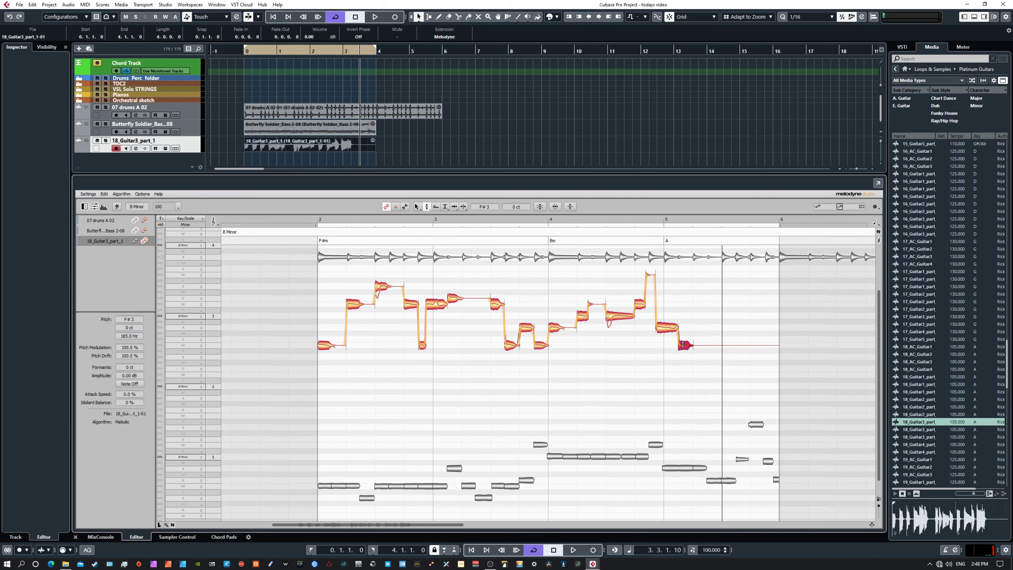
pyautogui.moveTo(682, 344); pyautogui.dragTo(683, 338)
pyautogui.press('space')
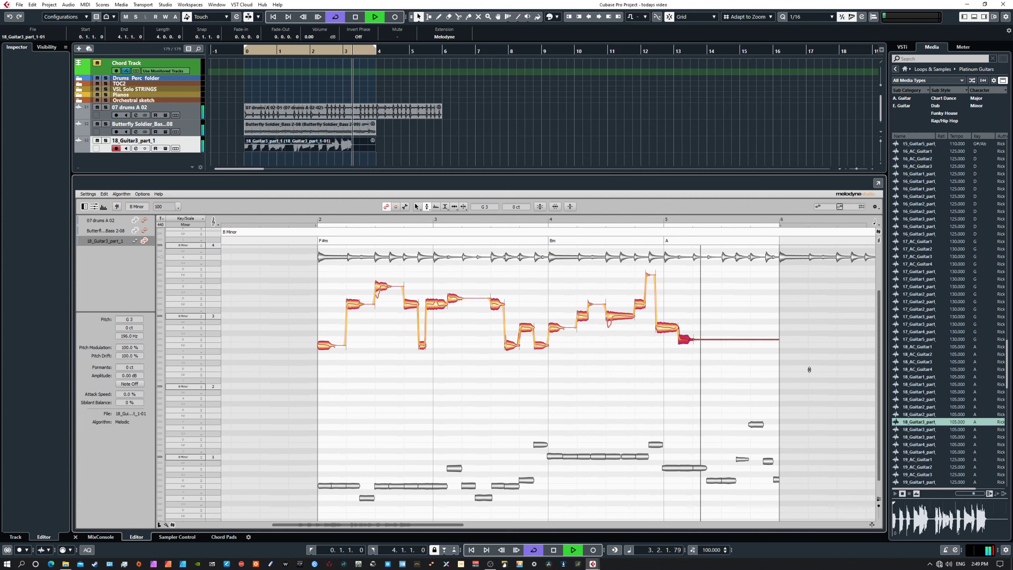
pyautogui.press('space')
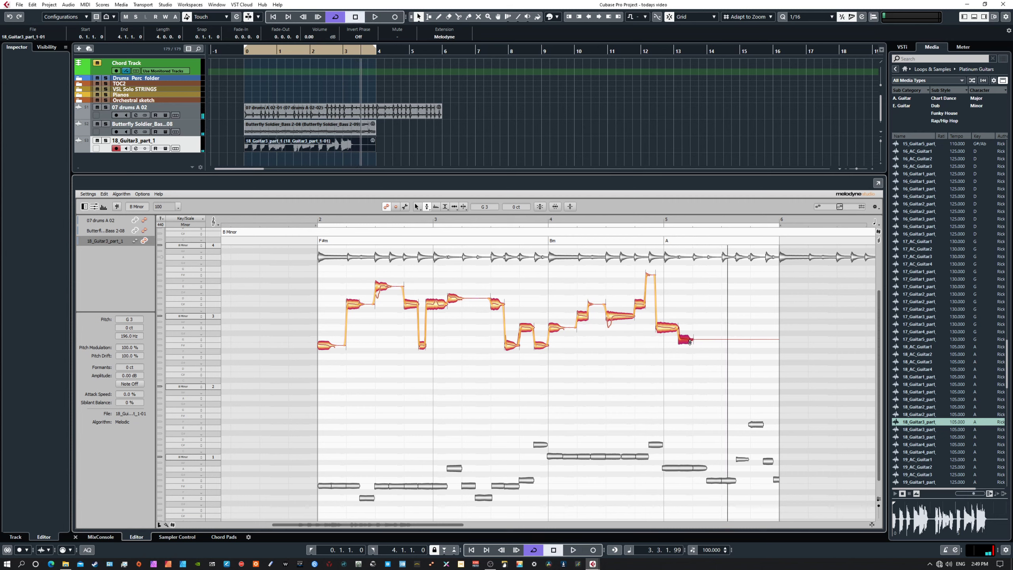
# Raise the last guitar note's formants to +128 ct with the Formant Tool and play the result.
pyautogui.click(436, 206)
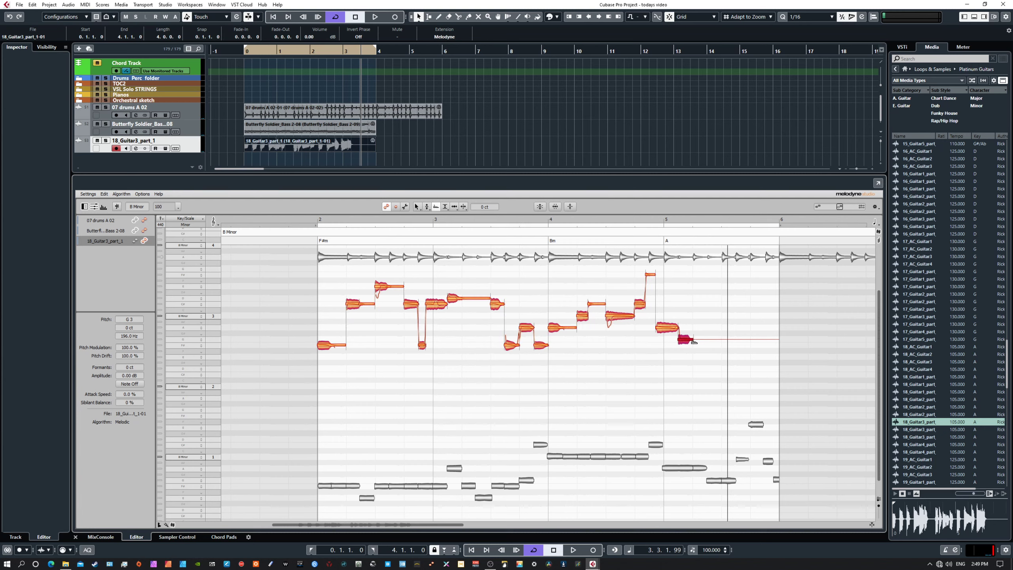
pyautogui.moveTo(685, 339); pyautogui.dragTo(687, 333)
pyautogui.press('space')
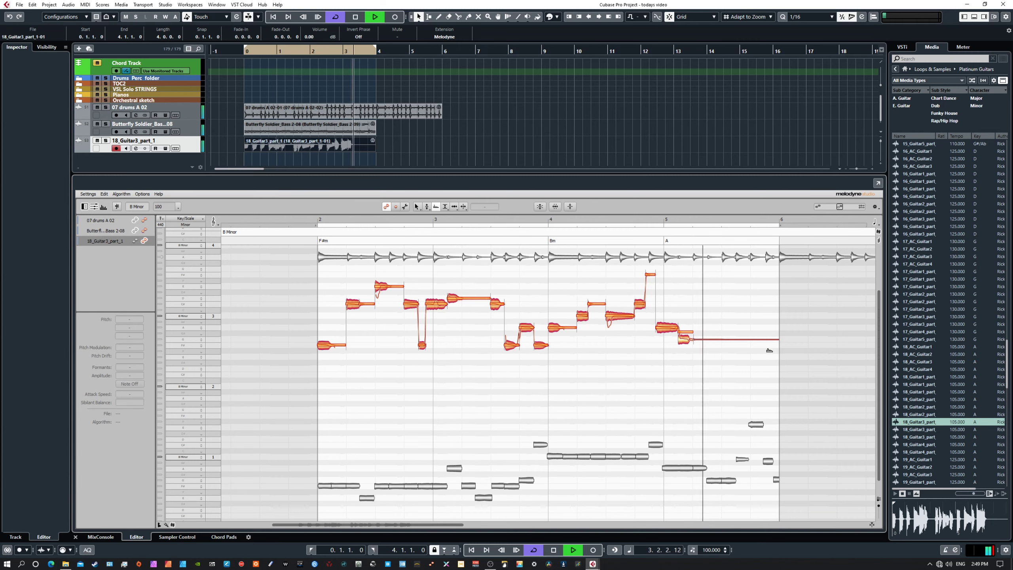
pyautogui.press('space')
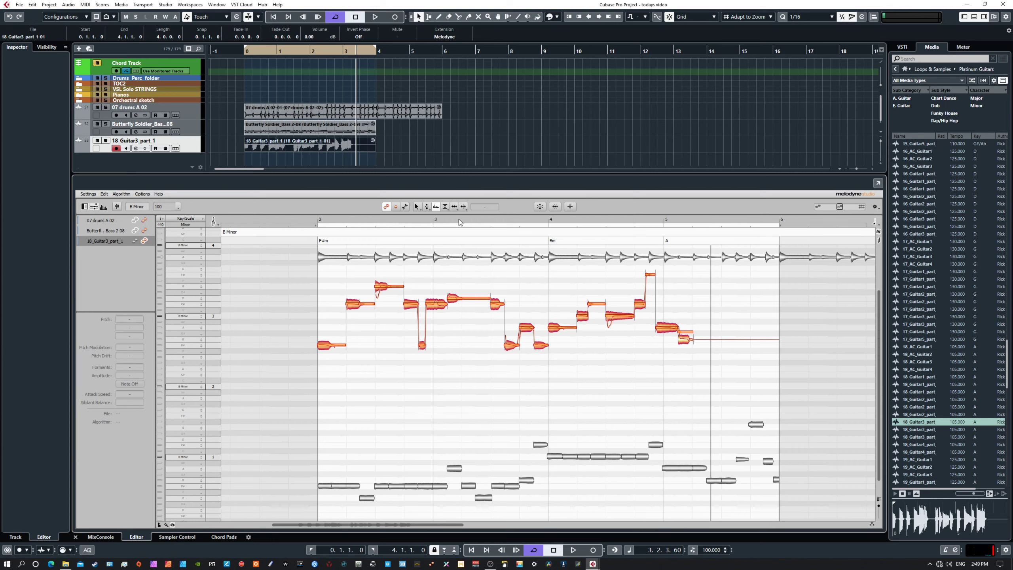
# Try lengthening the last guitar note to about the middle of bar 5, play it, and undo the stretch.
pyautogui.click(453, 207)
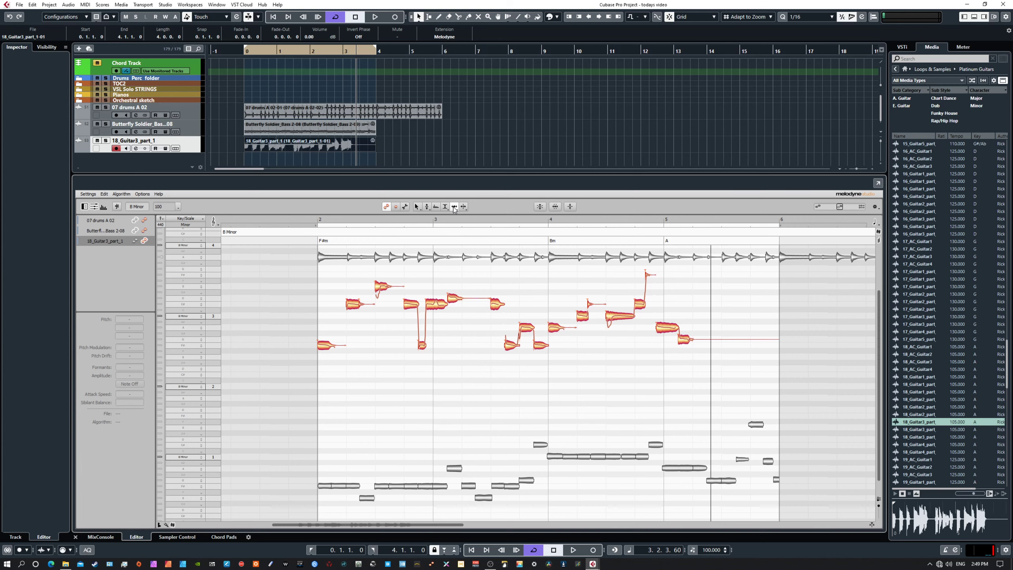
pyautogui.click(690, 338)
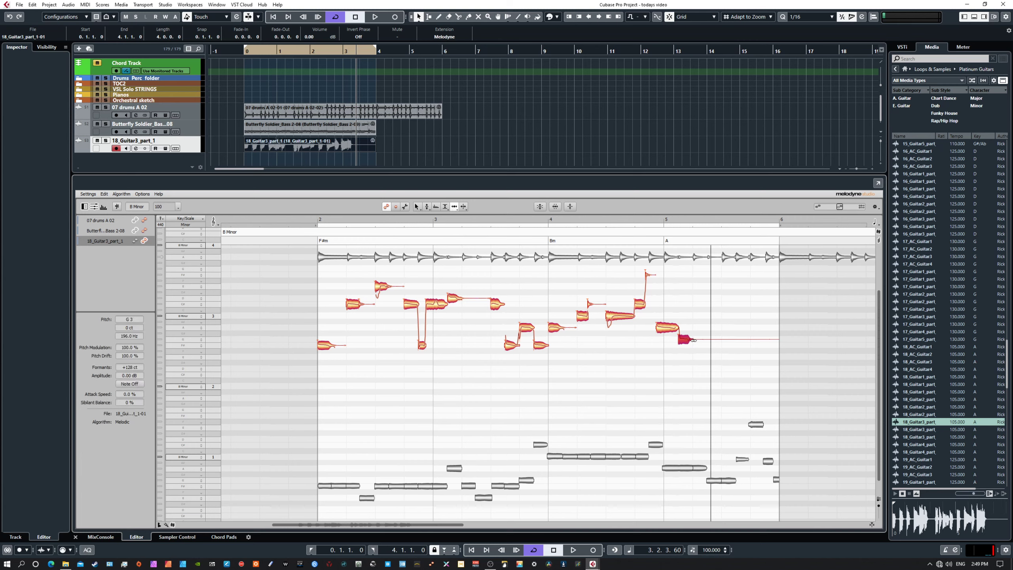
pyautogui.moveTo(684, 337); pyautogui.dragTo(706, 340)
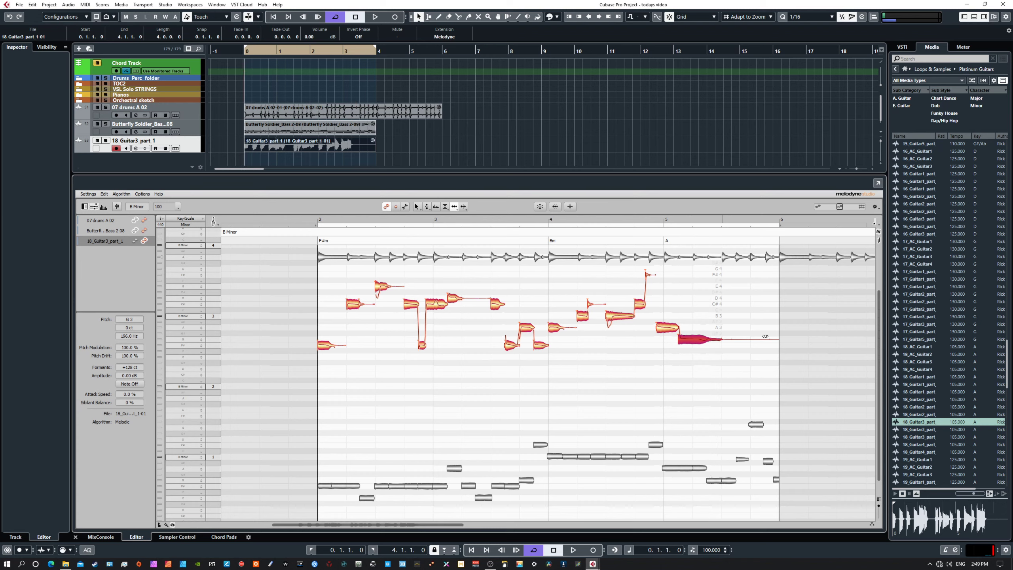
pyautogui.press('space')
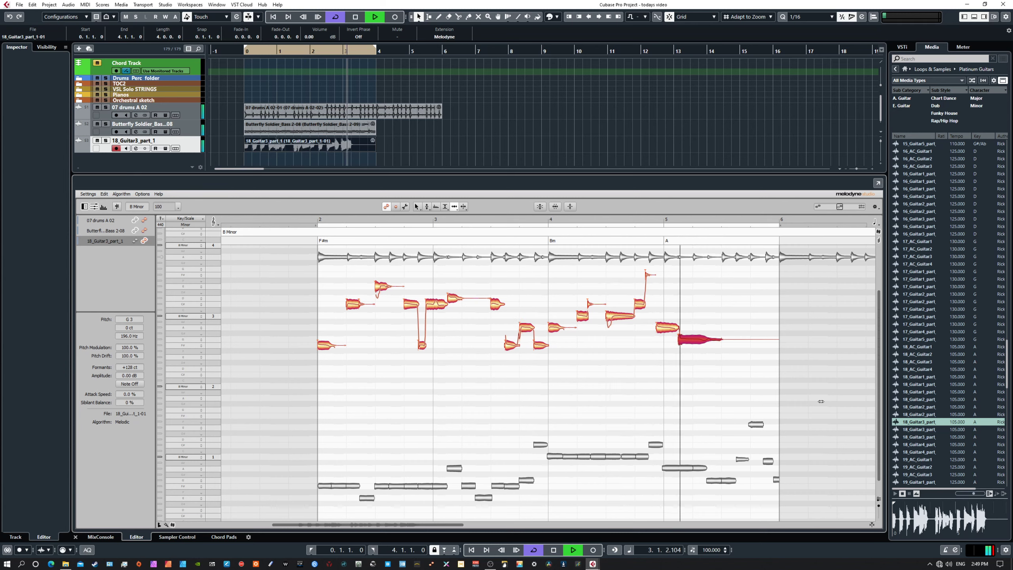
pyautogui.press('space')
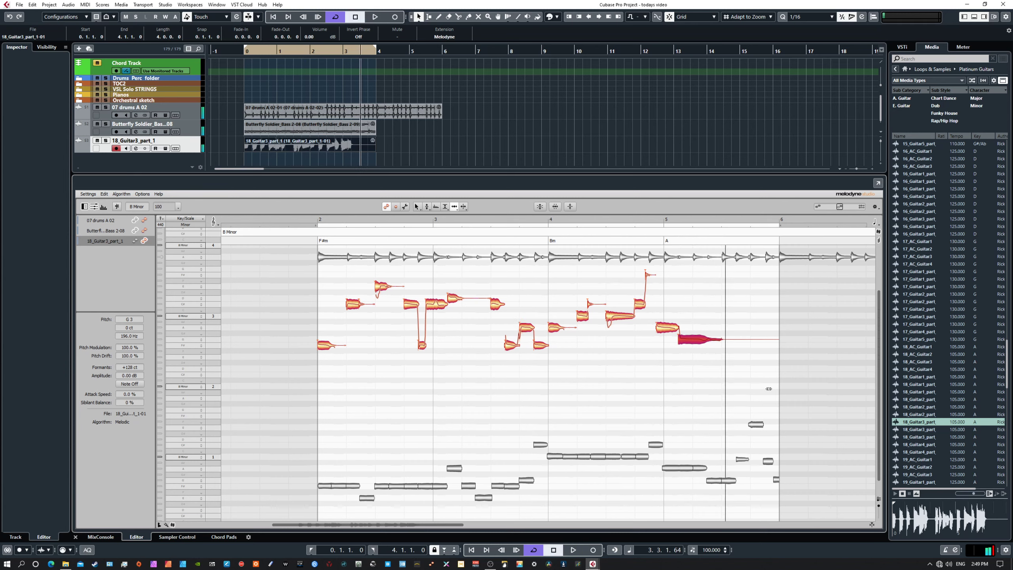
pyautogui.hotkey('ctrl', 'z')
# Lower the last guitar note's formants to -303 ct with the Formant Tool and play the result.
pyautogui.click(435, 207)
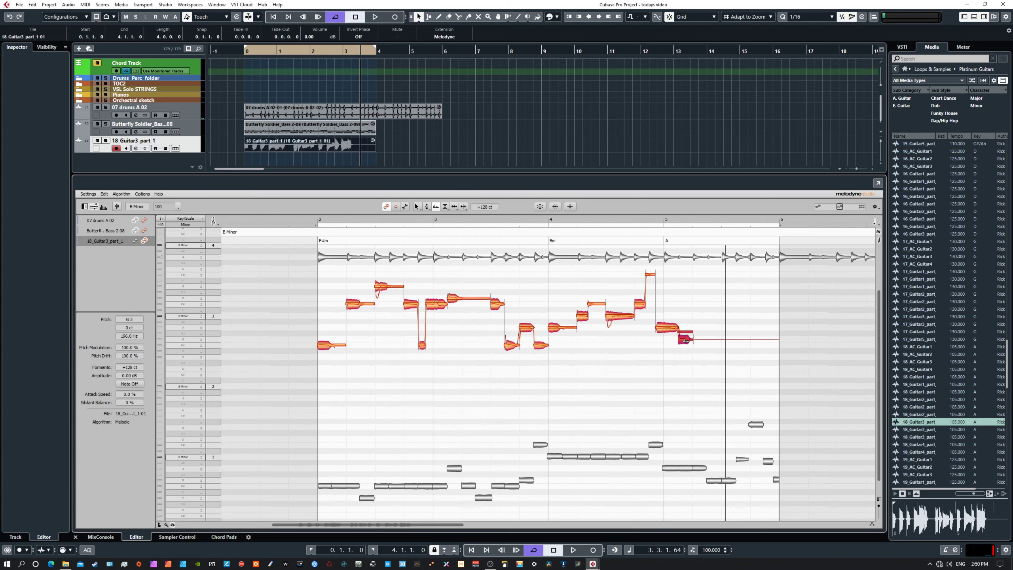
pyautogui.moveTo(686, 341)
pyautogui.mouseDown()
pyautogui.moveTo(687, 361)
pyautogui.moveTo(685, 326)
pyautogui.moveTo(688, 361)
pyautogui.mouseUp()
pyautogui.press('space')
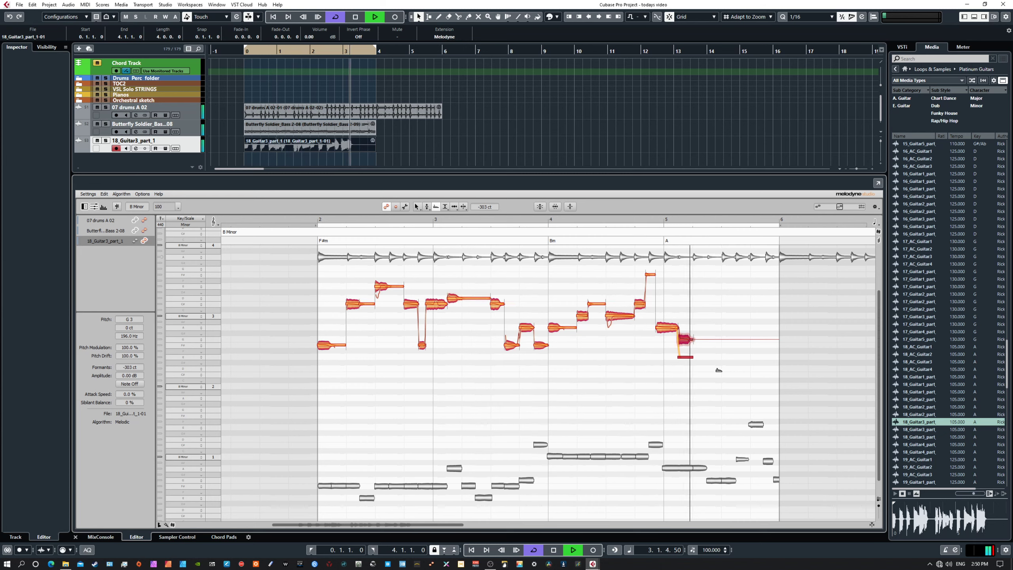
pyautogui.press('space')
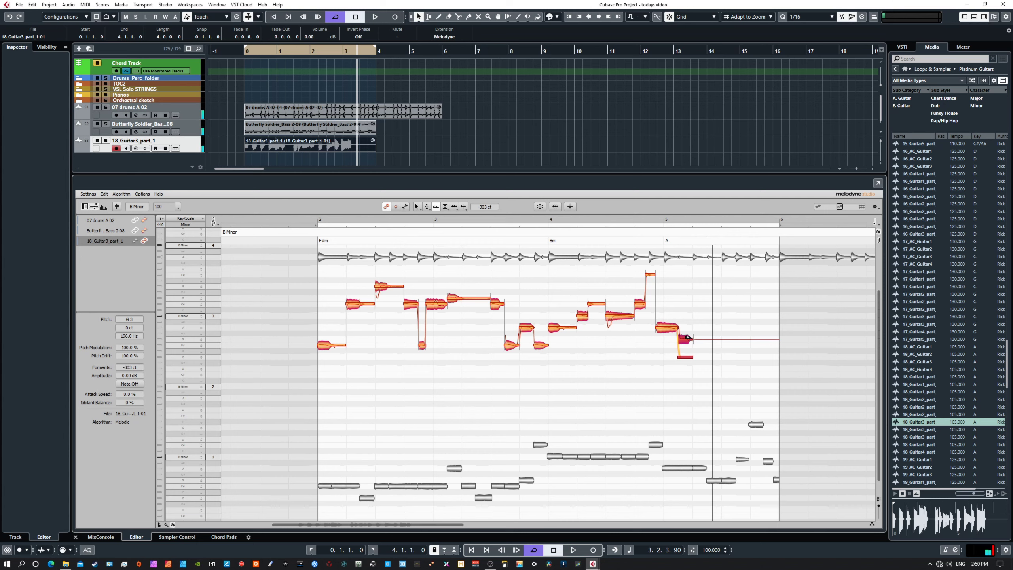
# Lengthen the last guitar note to slightly past the middle of bar 5 by moving its end.
pyautogui.click(454, 206)
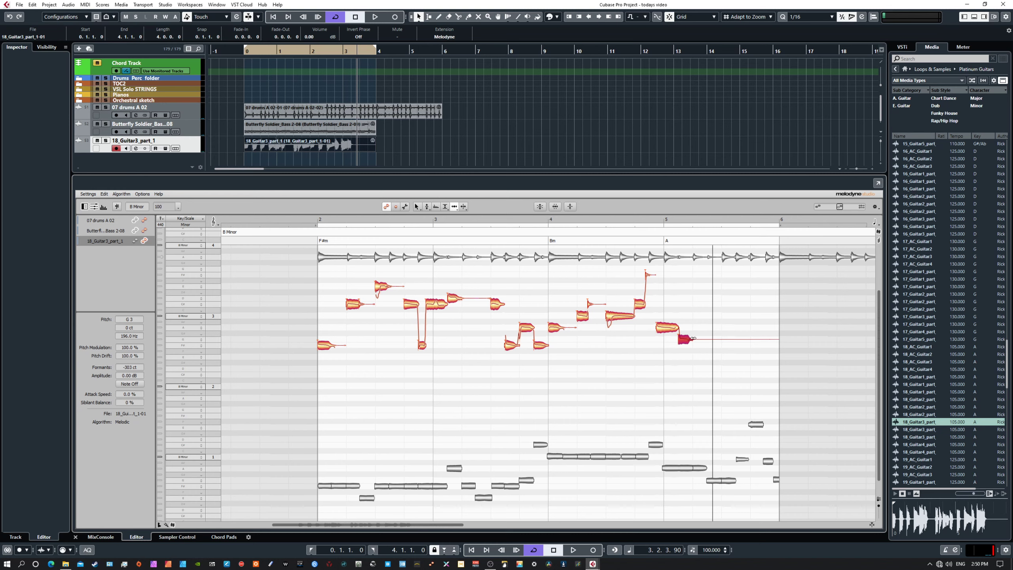
pyautogui.moveTo(694, 339); pyautogui.dragTo(732, 340)
pyautogui.click(428, 207)
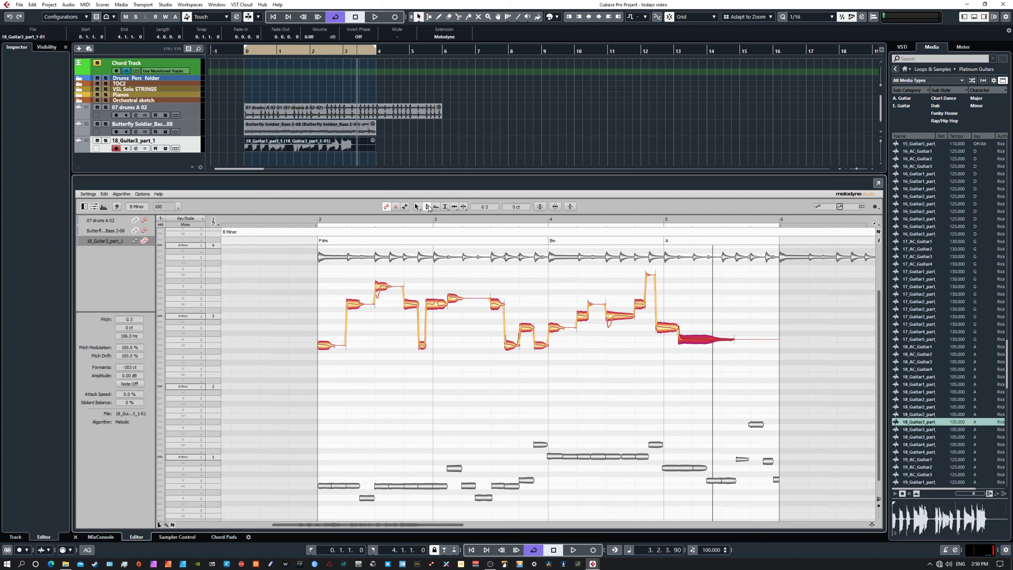
pyautogui.click(428, 207)
# Adjust the fade-out of the lengthened last guitar note with the Fade Tool and play it with all tracks.
pyautogui.click(446, 206)
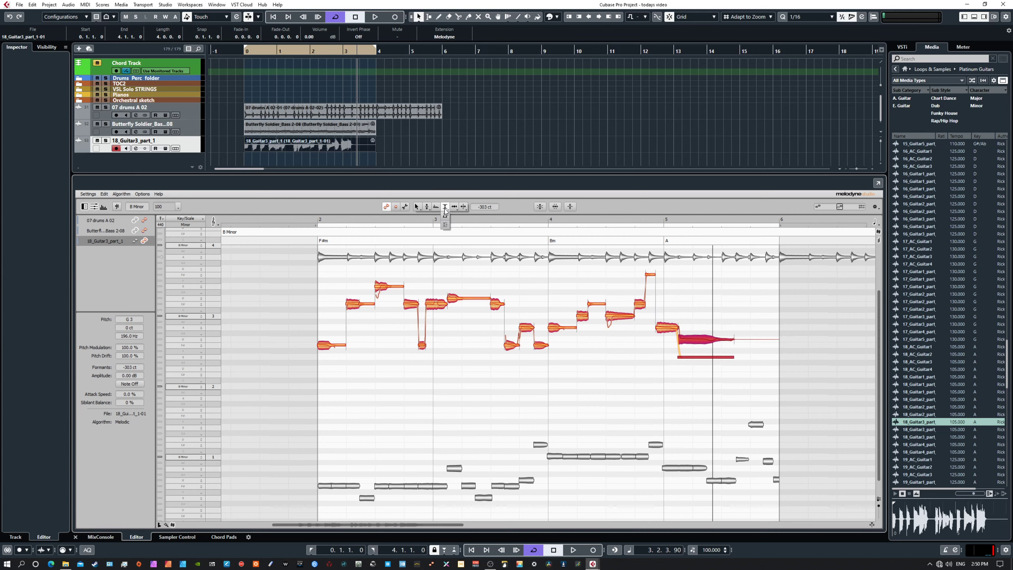
pyautogui.click(446, 216)
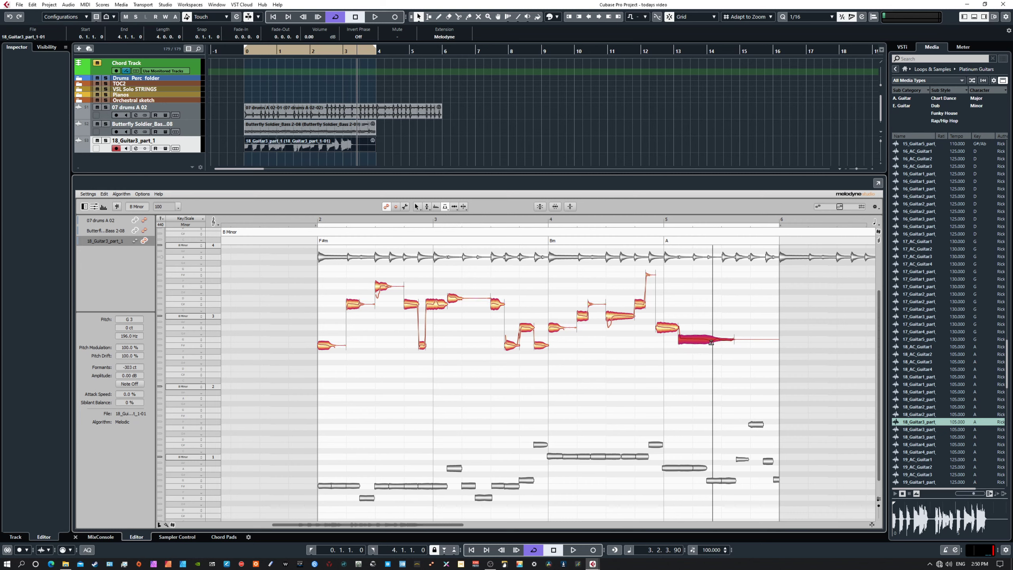
pyautogui.moveTo(707, 338); pyautogui.dragTo(692, 338)
pyautogui.press('space')
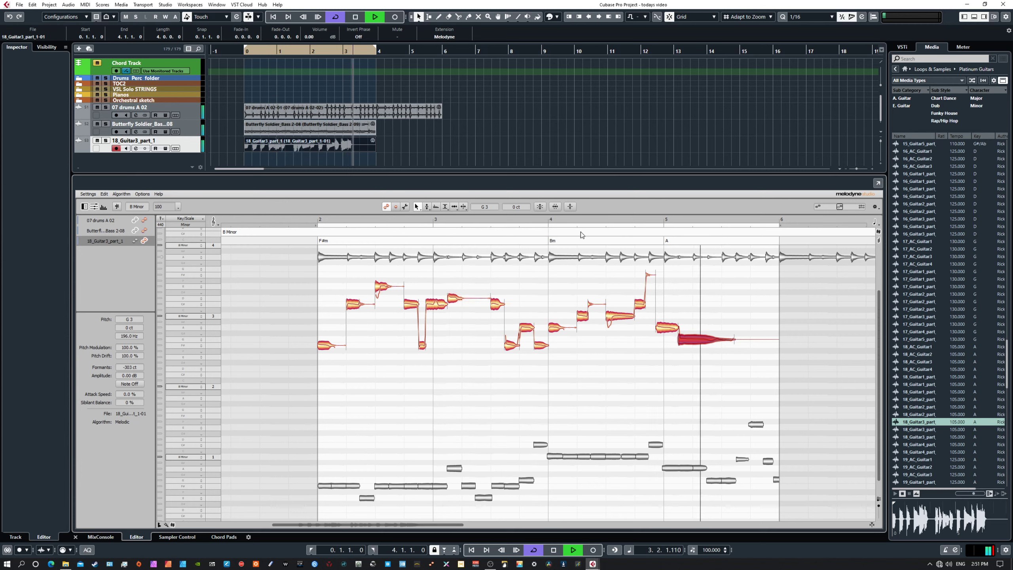
pyautogui.press('space')
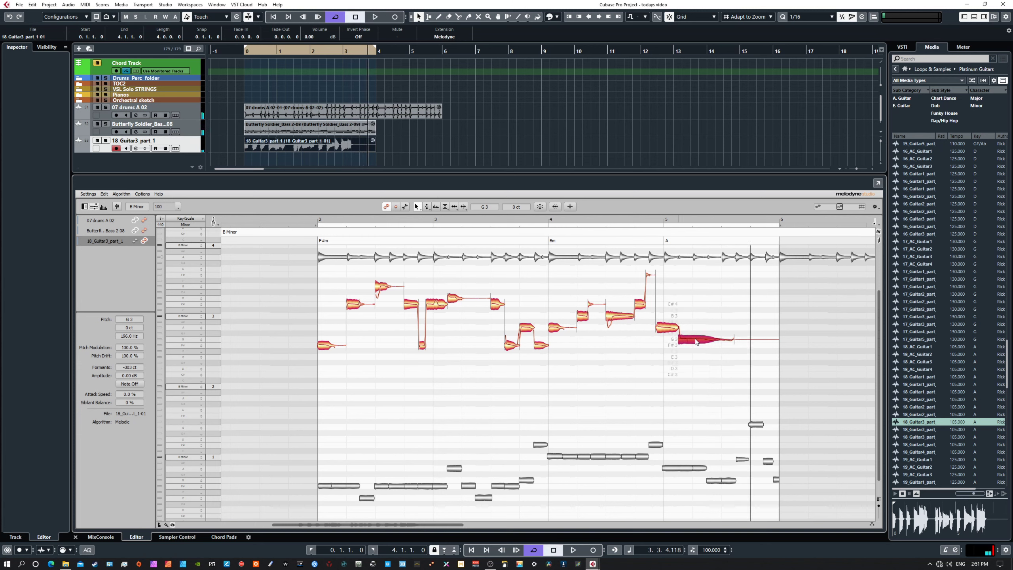
# Lower the lengthened last guitar note to E3 and play it with the other tracks.
pyautogui.click(695, 342)
pyautogui.moveTo(696, 342); pyautogui.dragTo(700, 353)
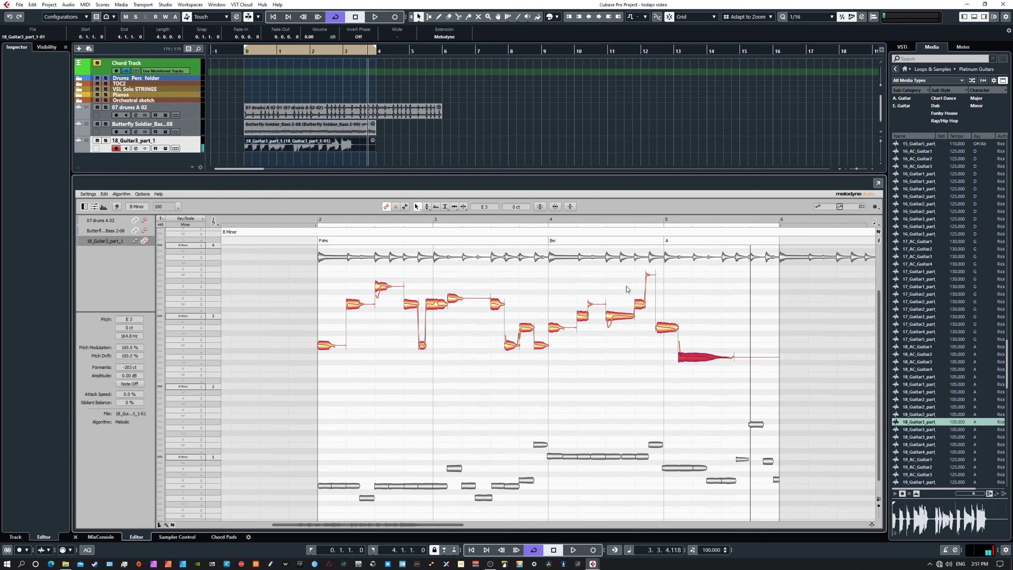
pyautogui.press('space')
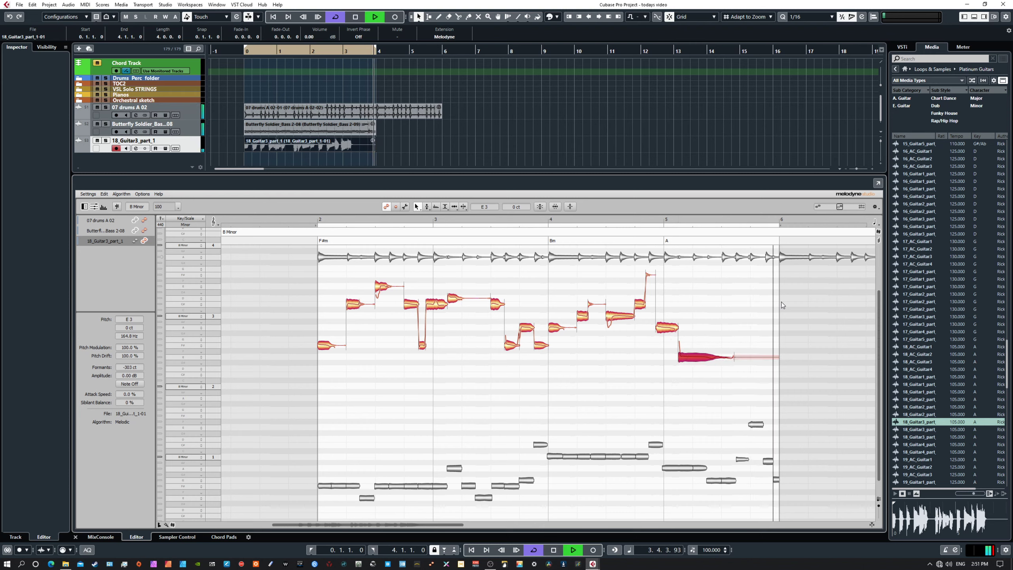
pyautogui.press('space')
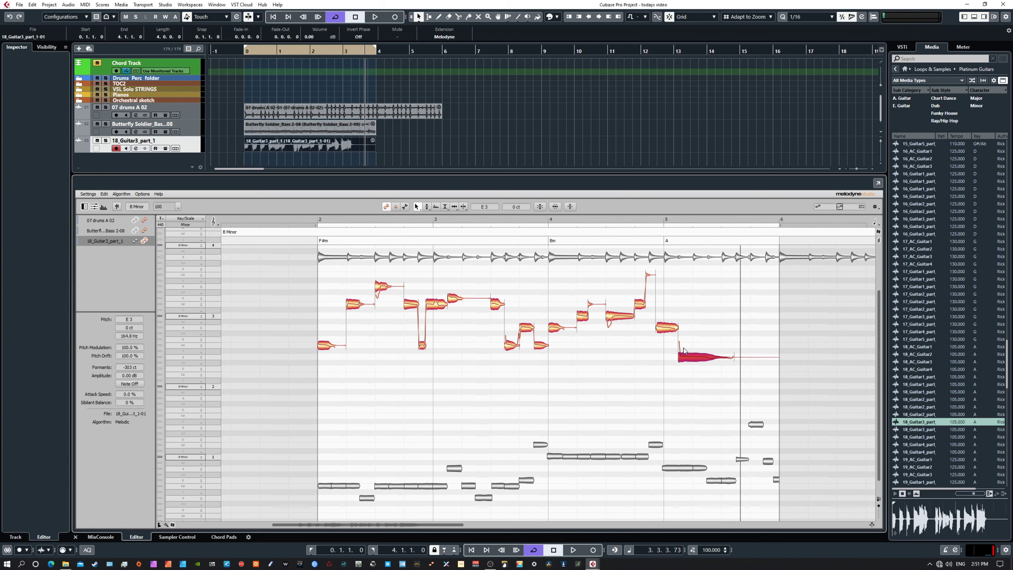
# Raise the last guitar note to G3 with the Pitch Tool and play from just before bar 5.
pyautogui.click(693, 362)
pyautogui.click(427, 206)
pyautogui.moveTo(698, 359); pyautogui.dragTo(701, 343)
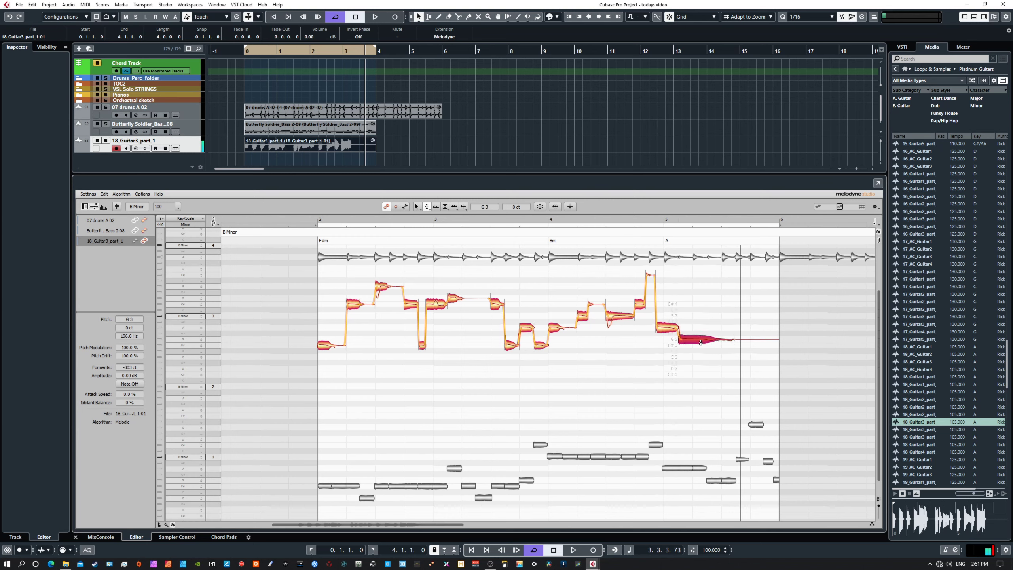
pyautogui.doubleClick(646, 221)
pyautogui.press('space')
# Raise the last guitar note to C#4 and play from the middle of bar 4.
pyautogui.moveTo(701, 340); pyautogui.dragTo(701, 304)
pyautogui.doubleClick(606, 220)
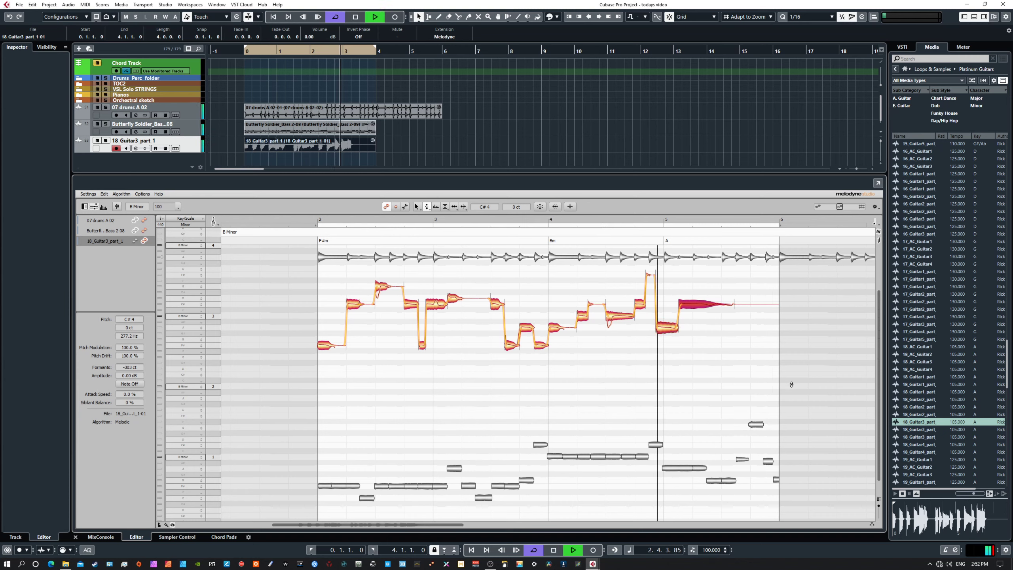
pyautogui.press('space')
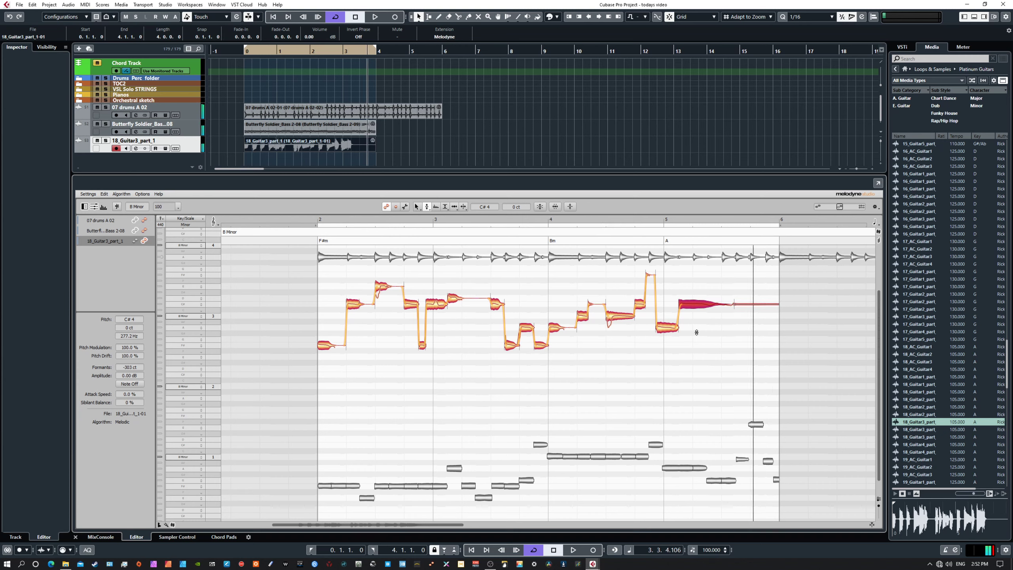
# Set the last guitar note to B3 and play all tracks from the second half of bar 4.
pyautogui.moveTo(693, 307); pyautogui.dragTo(693, 318)
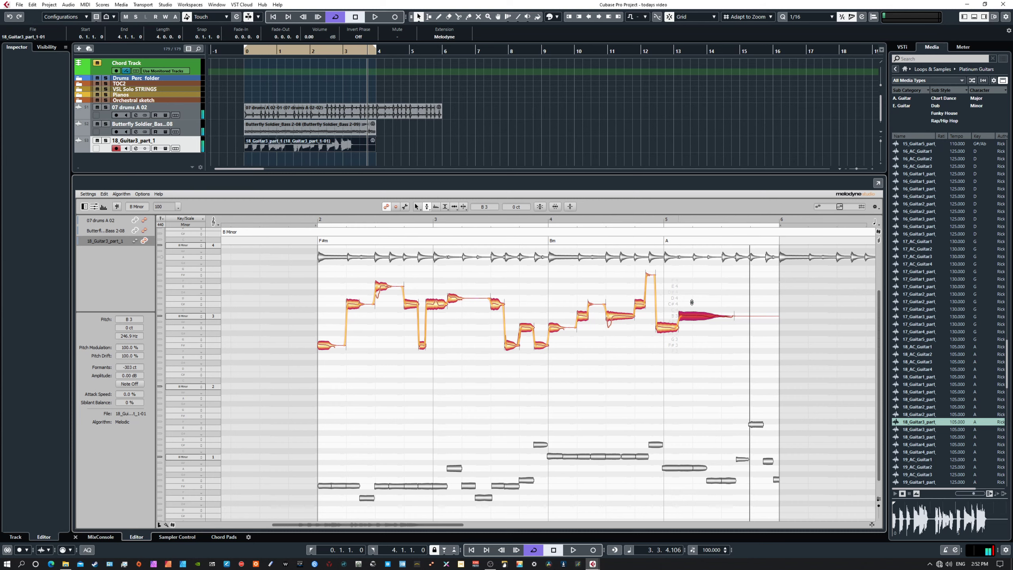
pyautogui.click(625, 222)
pyautogui.click(625, 221)
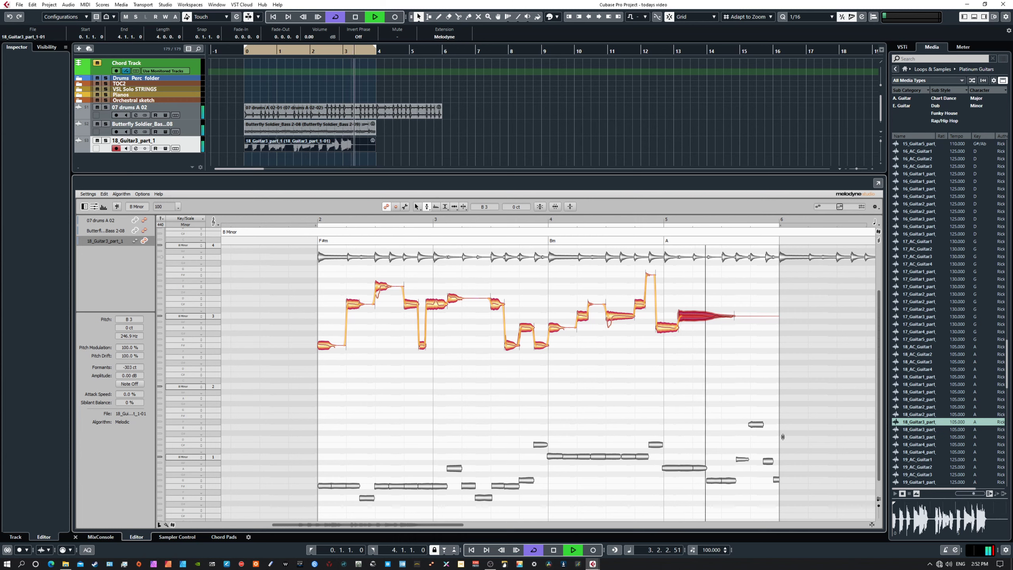
pyautogui.press('space')
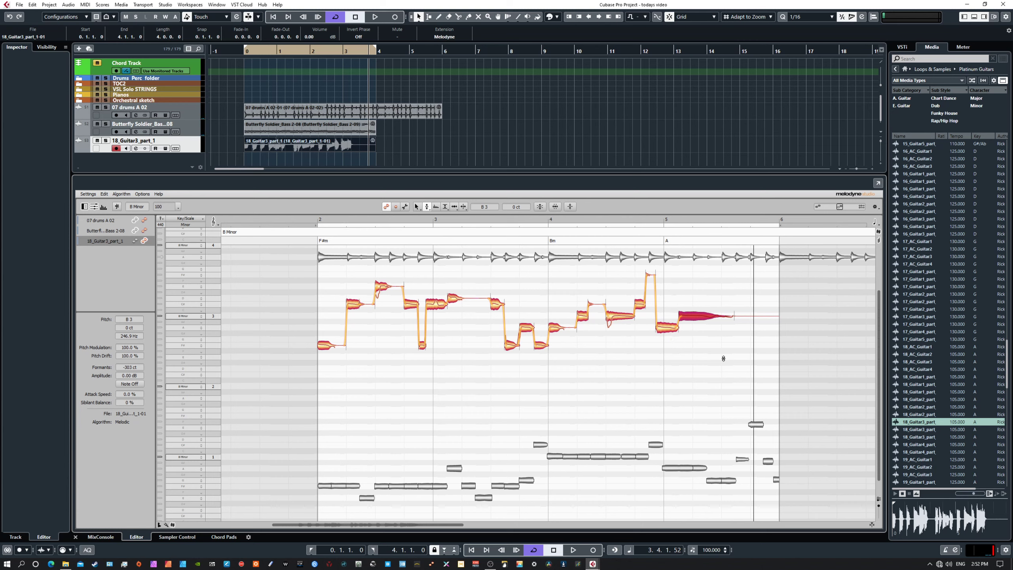
pyautogui.scroll(-3, 602, 378)
pyautogui.scroll(4, 602, 379)
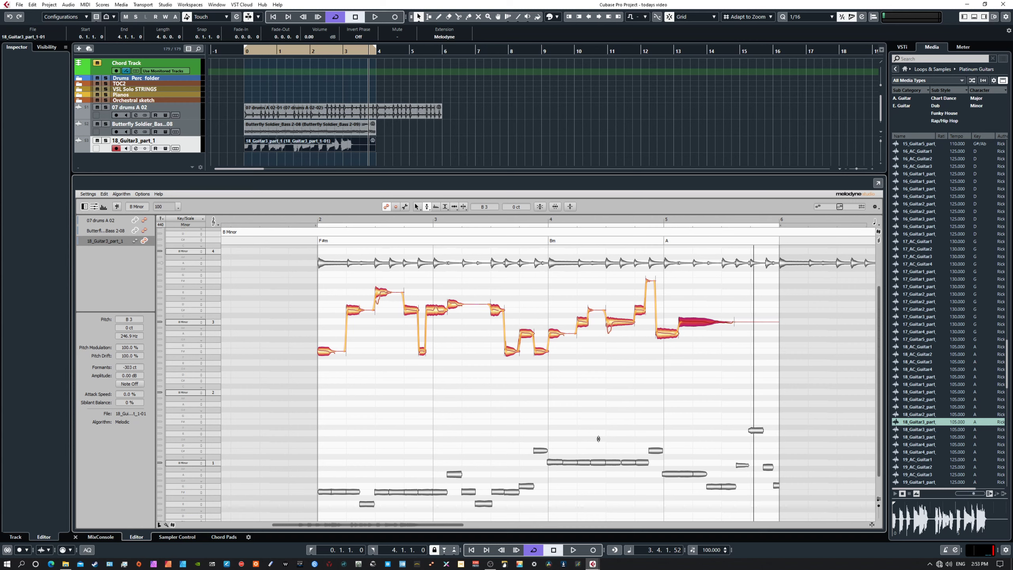
# Audition several Platinum Guitars loops, including 18_AC_Guitar1, 17_Guitar3, 17_Guitar2 and 18_Guitar3, and return to the Loops & Samples overview.
pyautogui.click(914, 347)
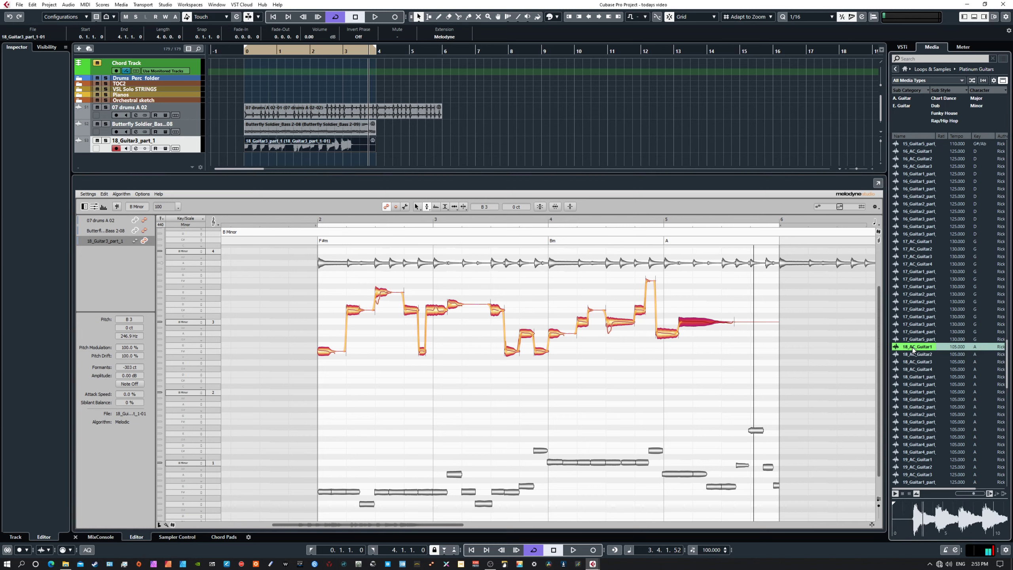
pyautogui.click(918, 318)
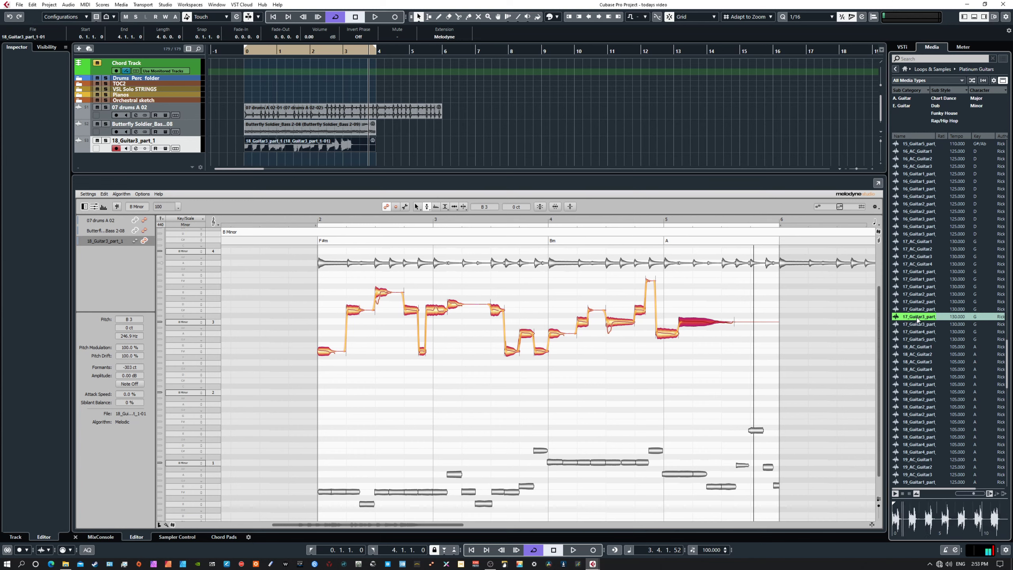
pyautogui.click(917, 295)
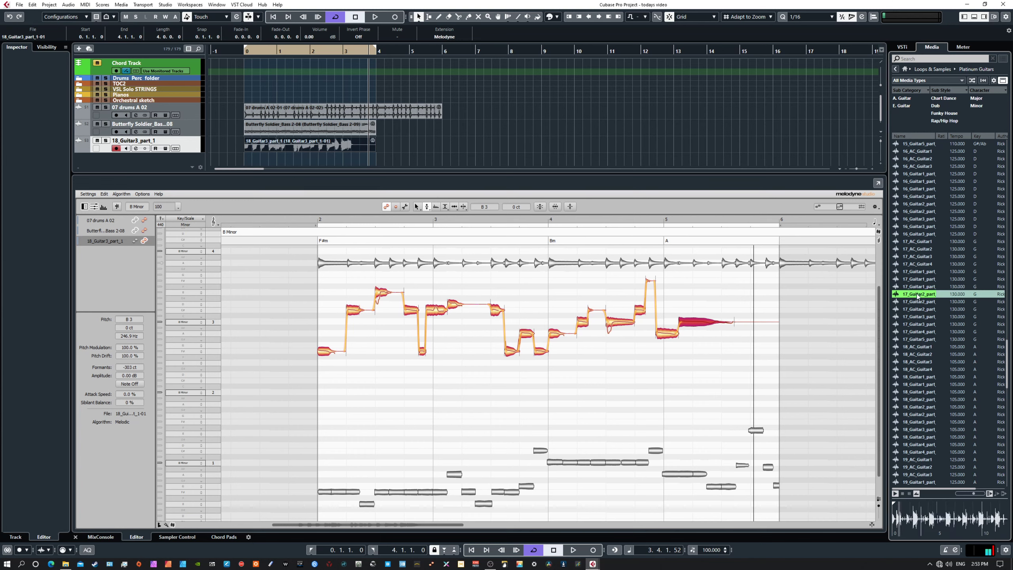
pyautogui.click(920, 273)
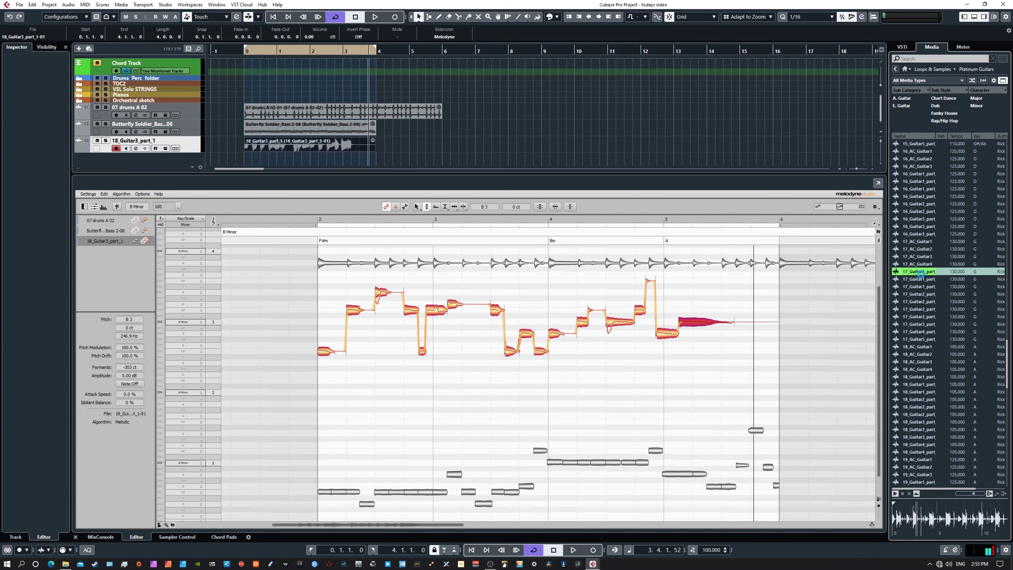
pyautogui.click(919, 423)
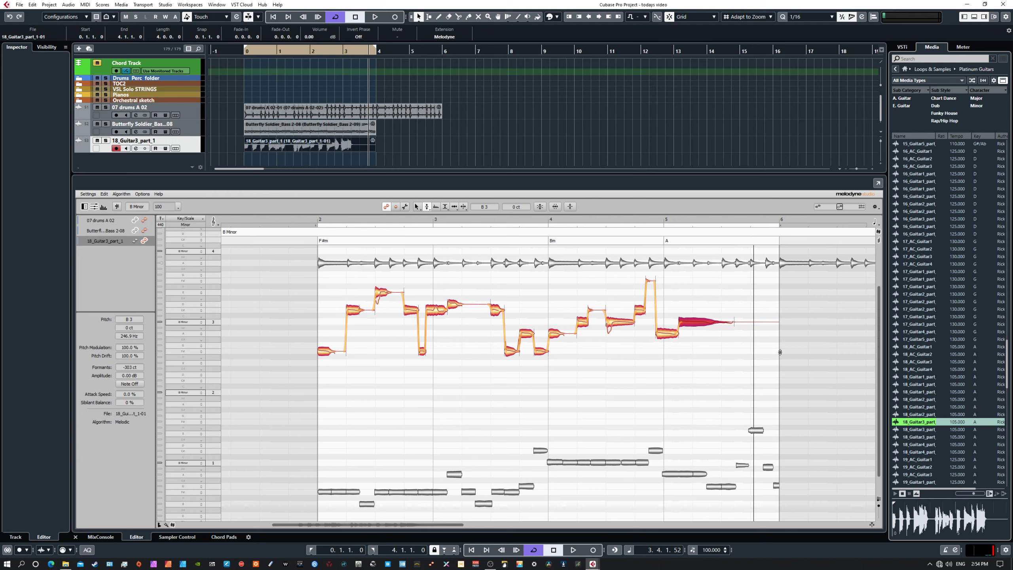
pyautogui.click(895, 70)
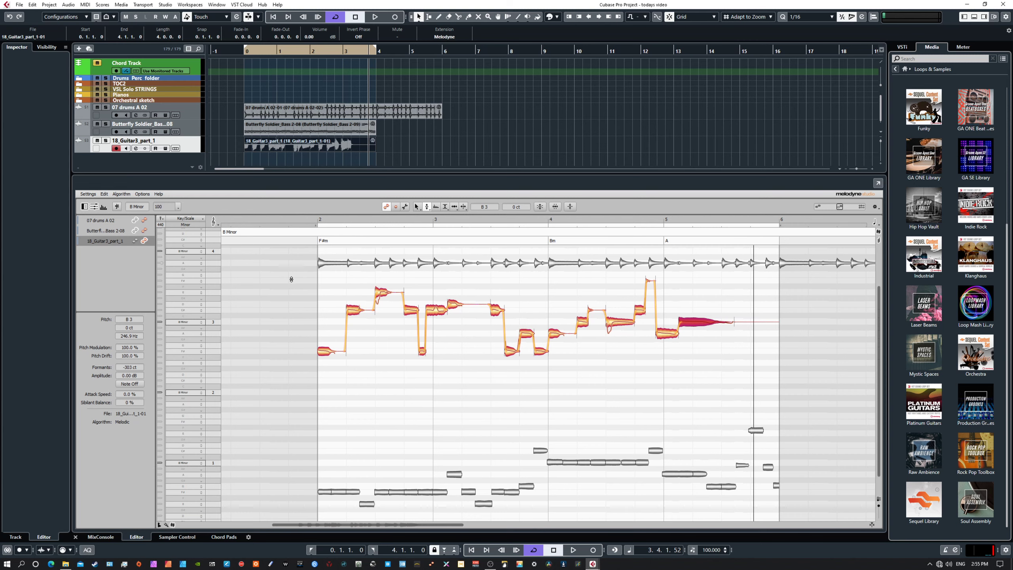
# Try switching the guitar track's detection algorithm to Percussive, and cancel the redetection to keep the existing edits.
pyautogui.click(124, 194)
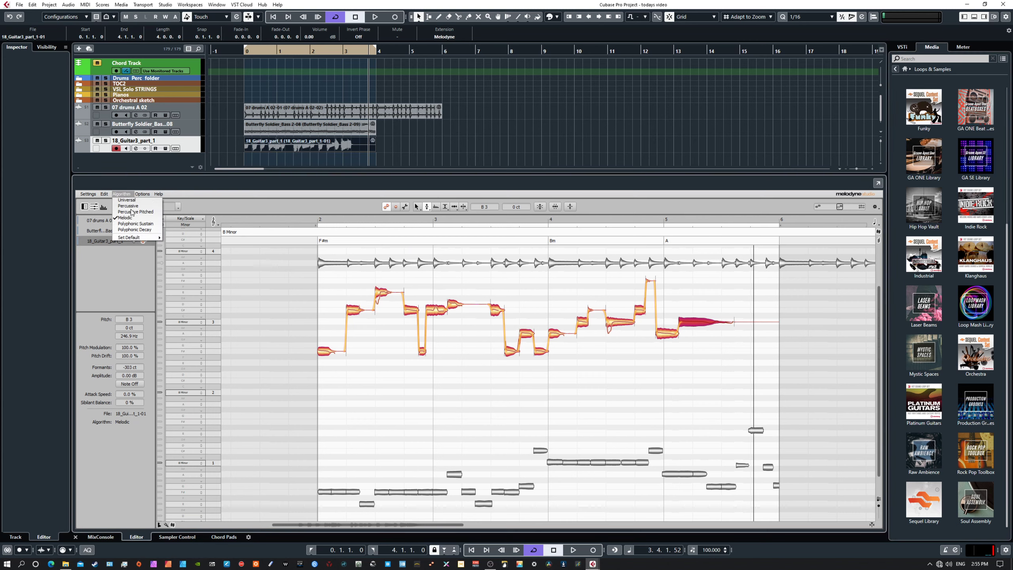
pyautogui.moveTo(130, 239)
pyautogui.click(129, 206)
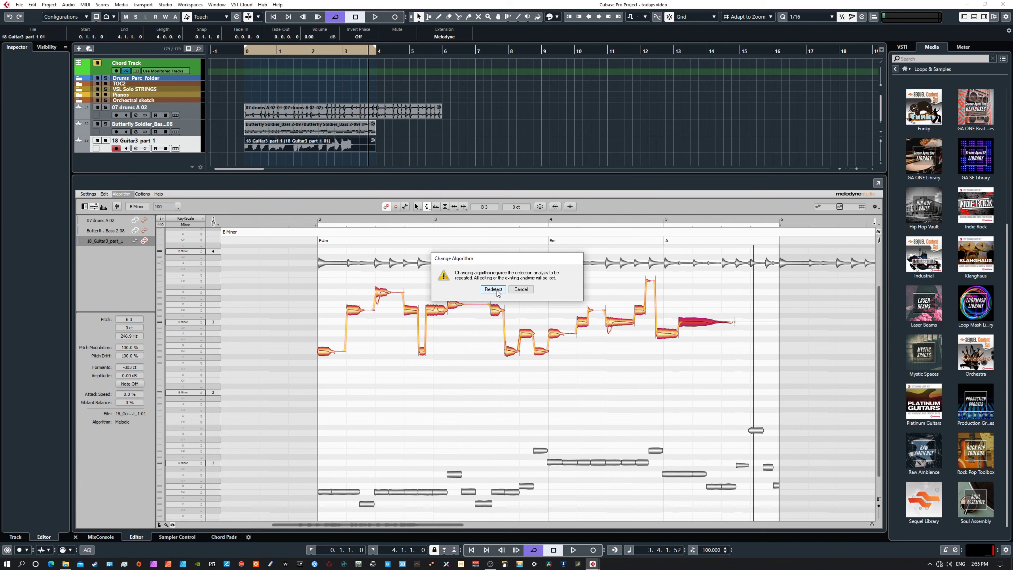
pyautogui.click(526, 290)
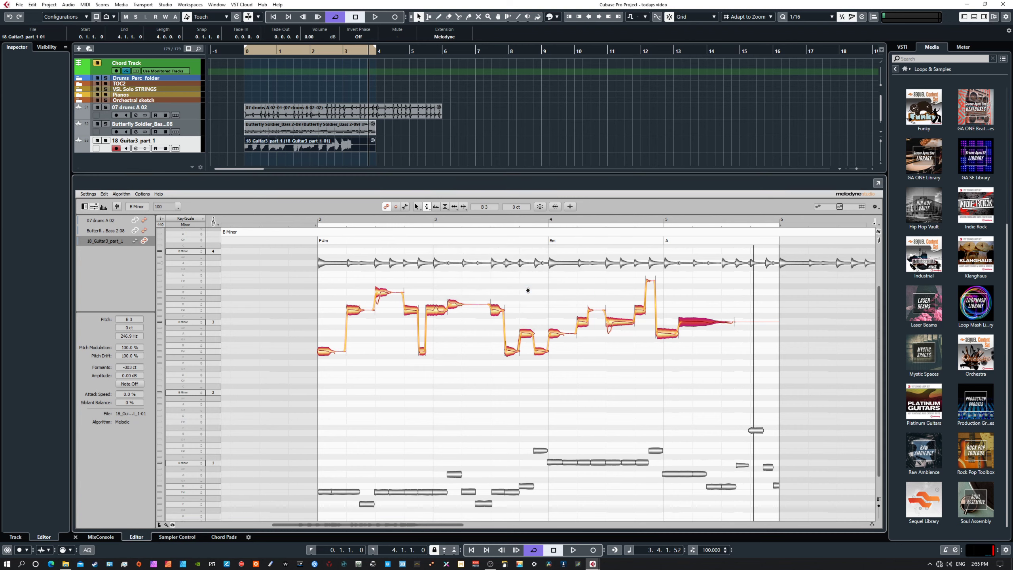